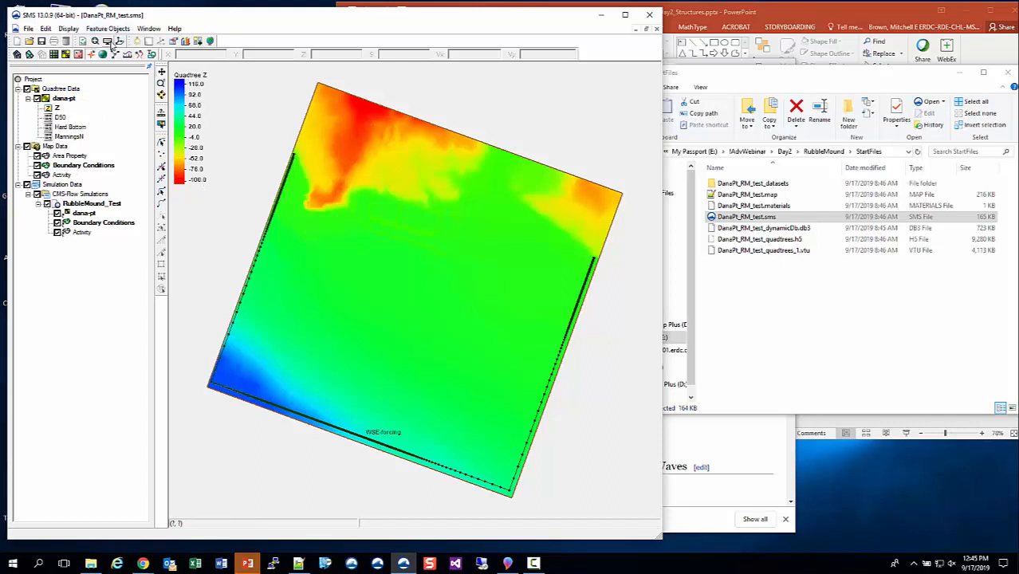
# Set the Z dataset's contour range to a minimum of -5.0 and maximum of 20, with specified precision enabled.
pyautogui.rightClick(57, 107)
pyautogui.click(99, 159)
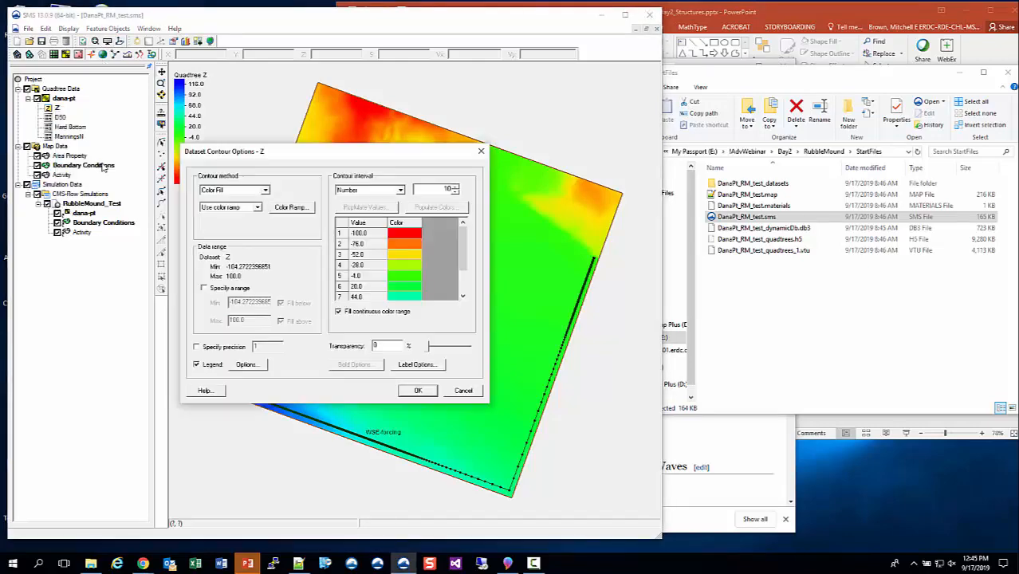
pyautogui.moveTo(326, 158); pyautogui.dragTo(359, 90)
pyautogui.click(275, 220)
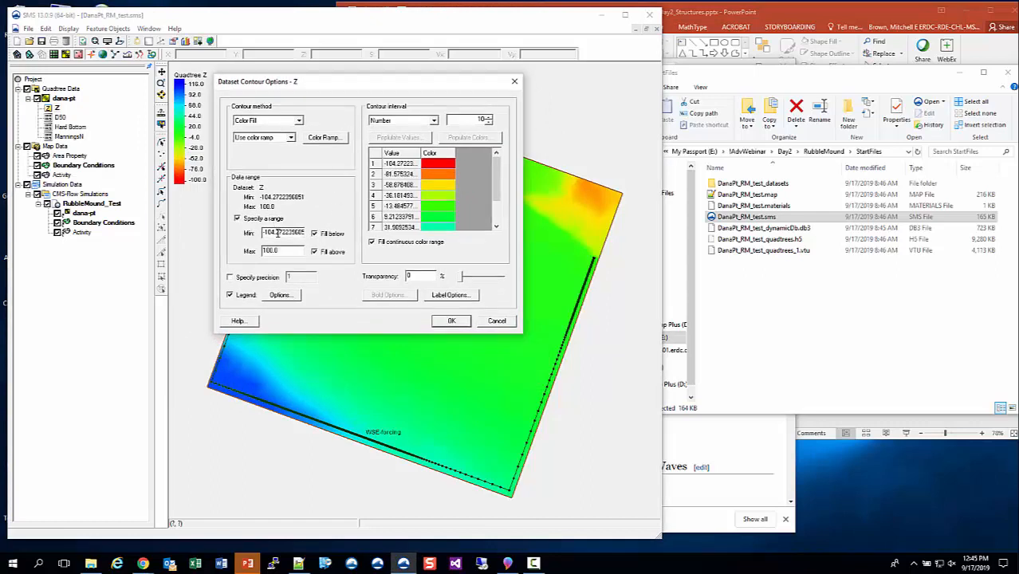
pyautogui.doubleClick(279, 233)
pyautogui.write('-5.0')
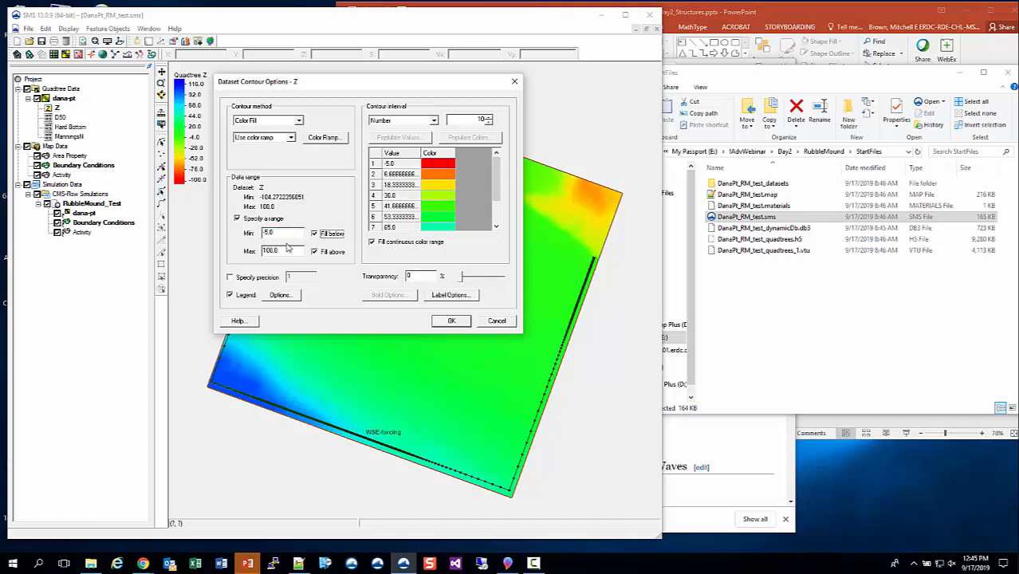
pyautogui.press('Tab')
pyautogui.write('20')
pyautogui.click(258, 278)
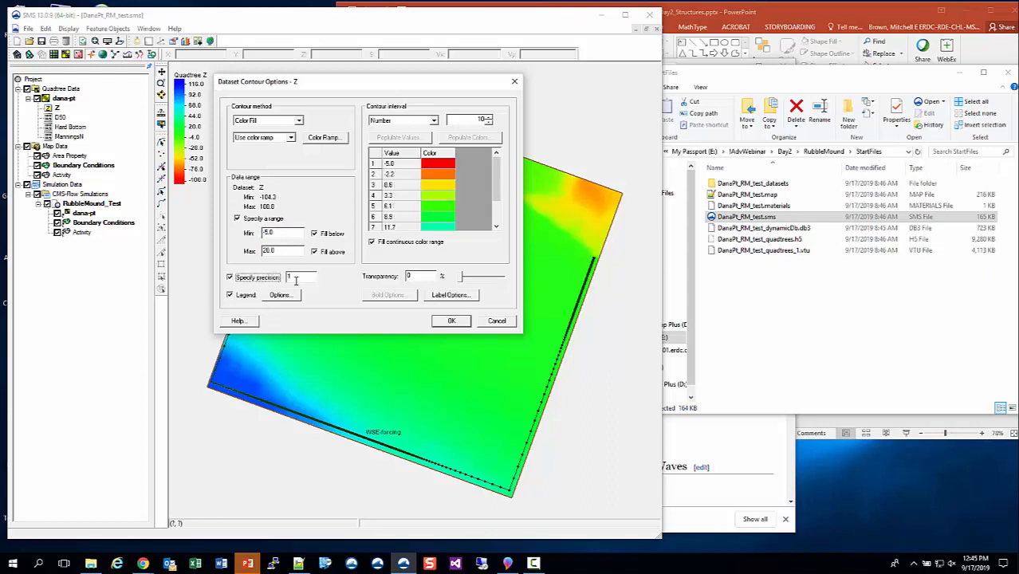
pyautogui.click(448, 322)
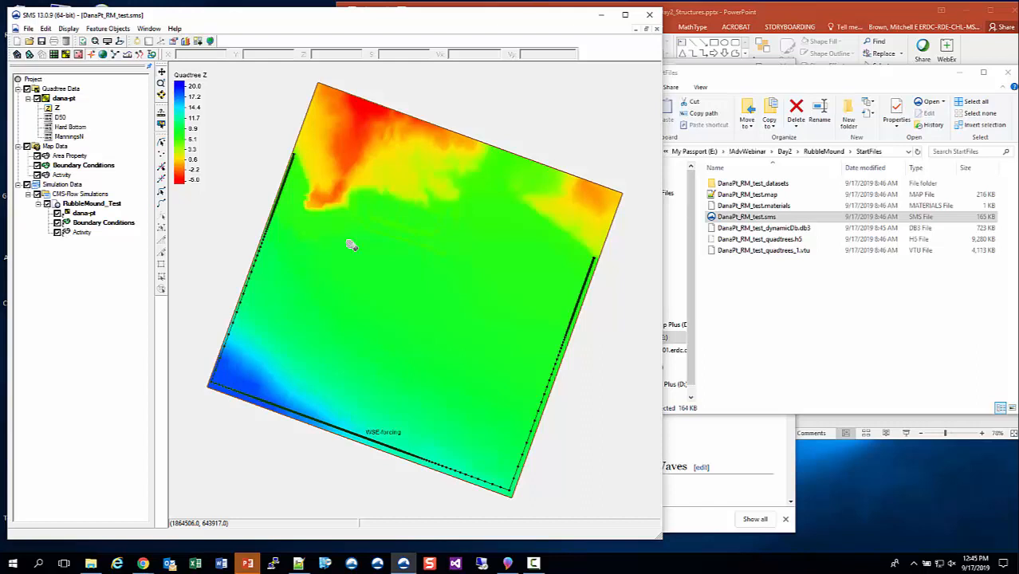
# Briefly display the D50 dataset, then switch back to Z and zoom into the harbor breakwater.
pyautogui.scroll(1, 356, 248)
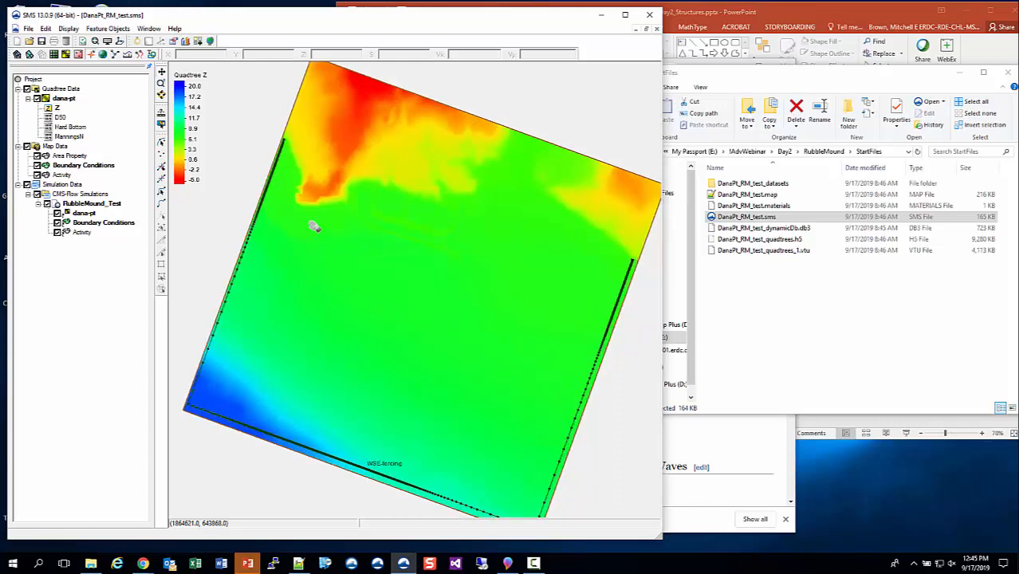
pyautogui.click(56, 117)
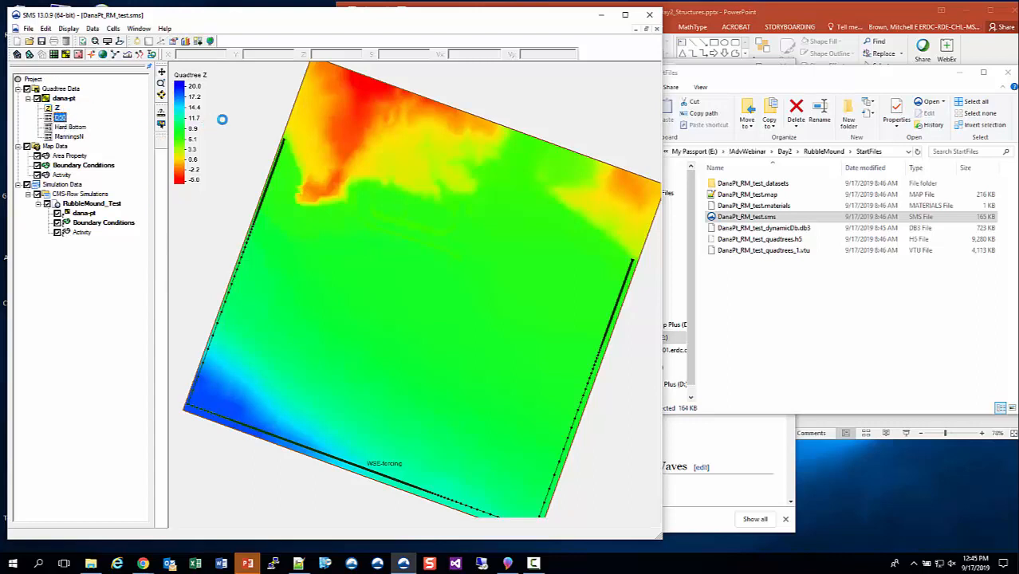
pyautogui.click(55, 106)
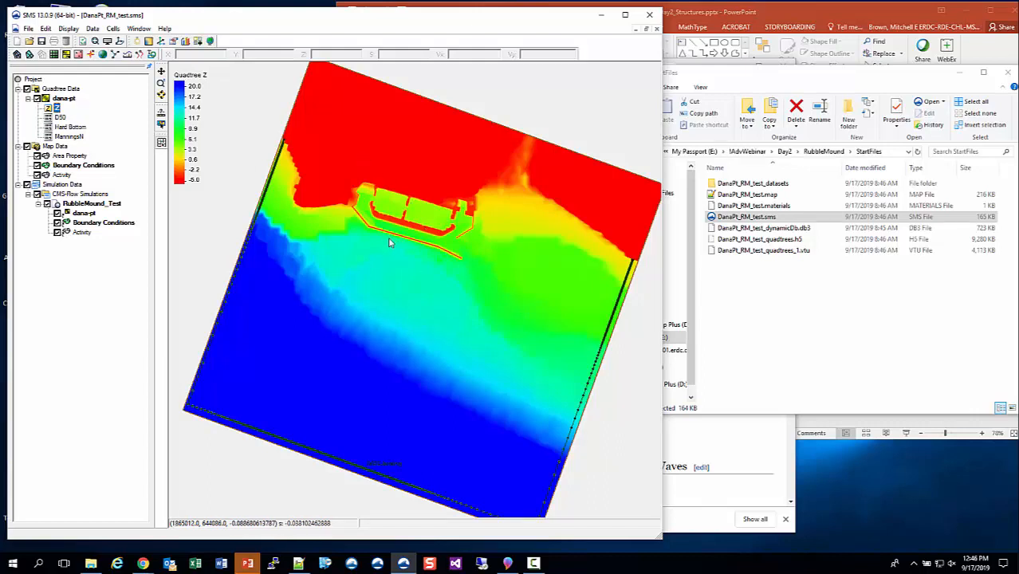
pyautogui.scroll(1, 391, 244)
pyautogui.scroll(2, 348, 177)
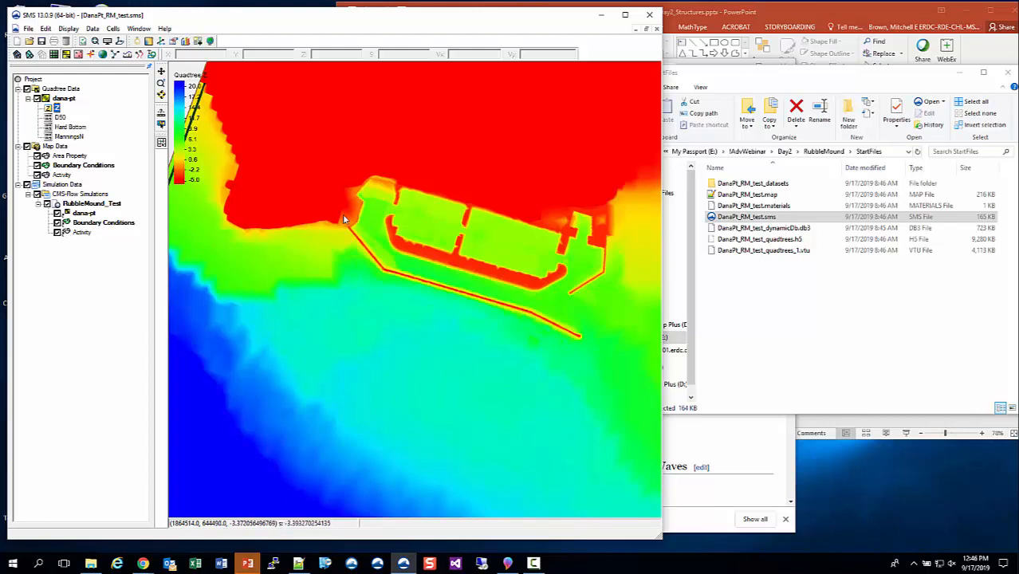
pyautogui.scroll(2, 346, 216)
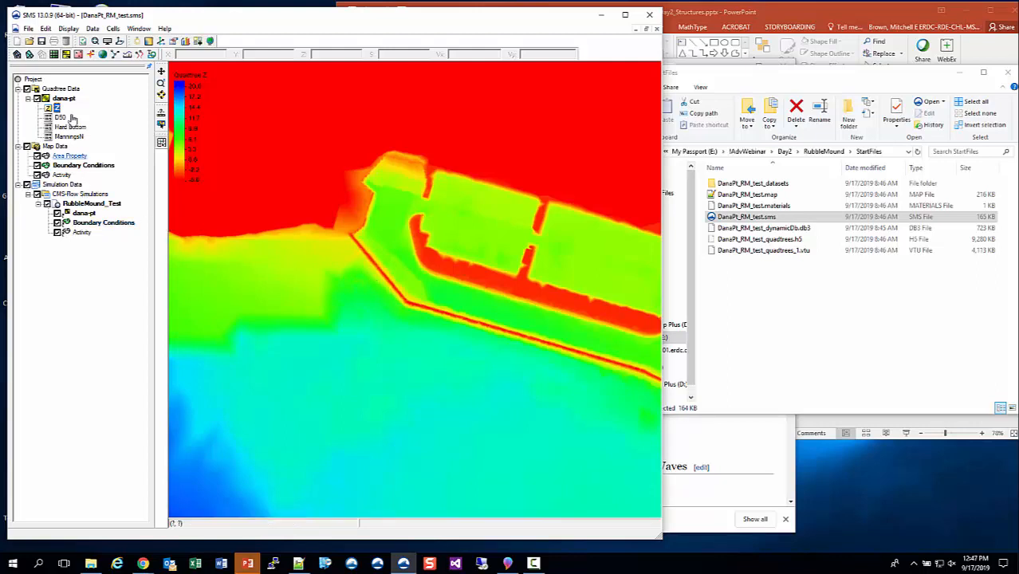
# Create a new map coverage named RM_Structure.
pyautogui.click(56, 147)
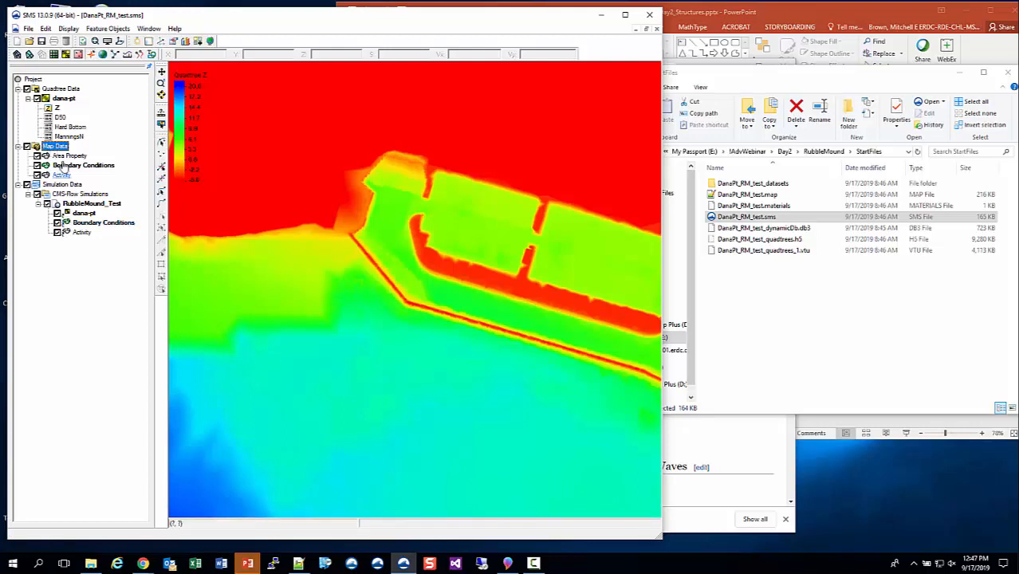
pyautogui.rightClick(63, 148)
pyautogui.click(94, 153)
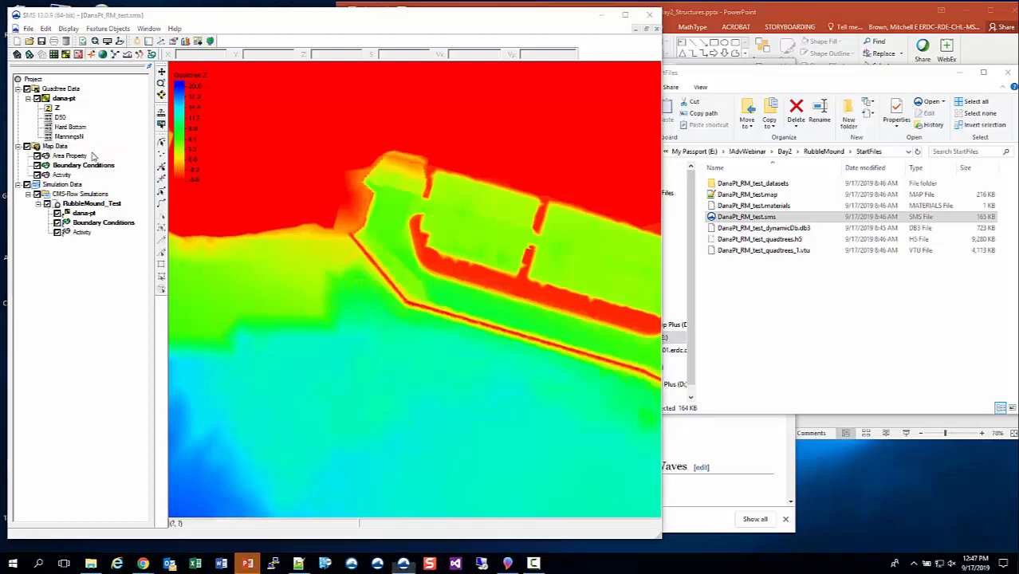
pyautogui.moveTo(347, 354); pyautogui.dragTo(265, 351)
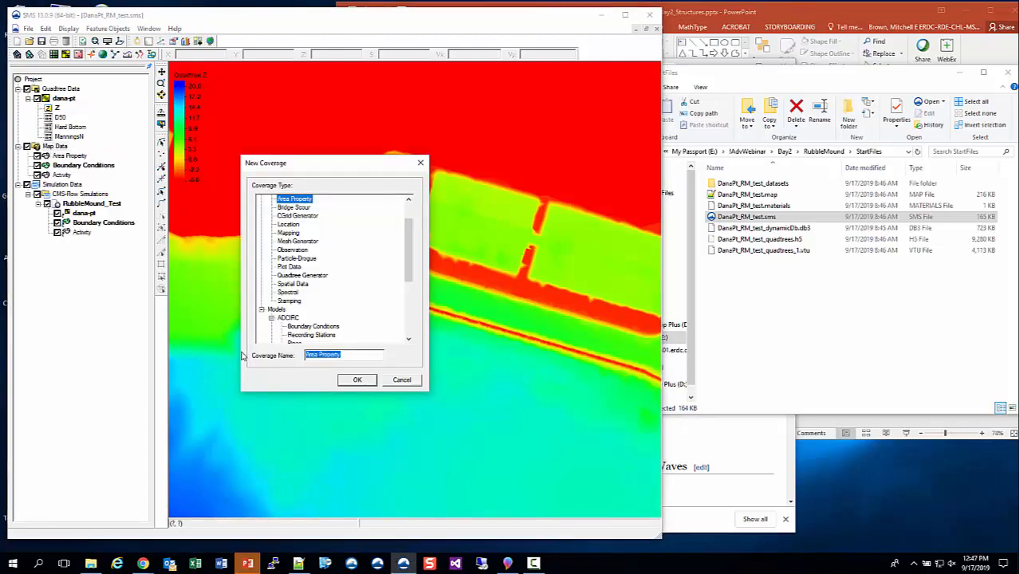
pyautogui.write('RM_Structure')
pyautogui.click(356, 381)
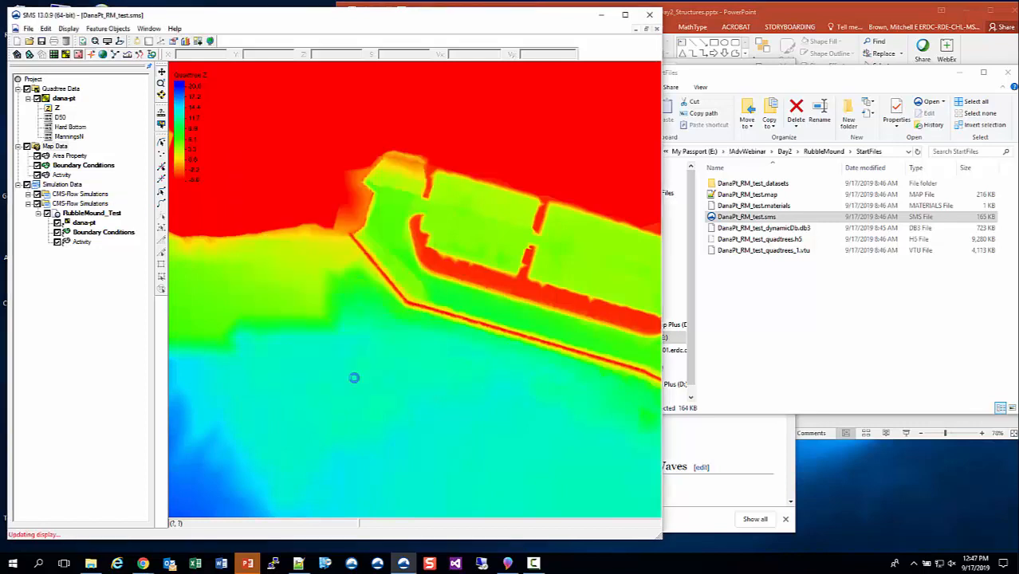
# Draw a closed arc outlining the breakwater's northwest leg in the RM_Structure coverage.
pyautogui.click(73, 184)
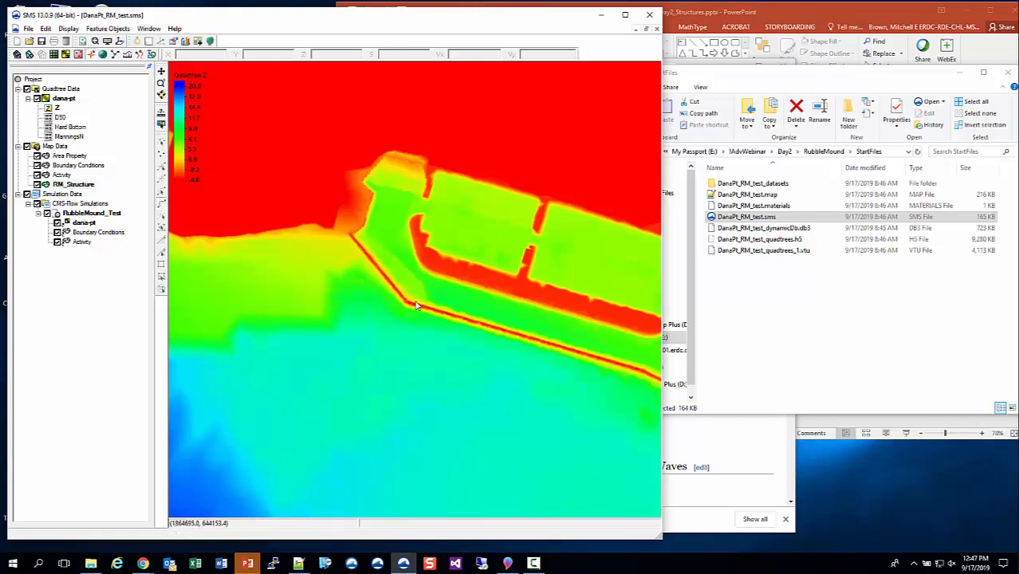
pyautogui.scroll(3, 376, 231)
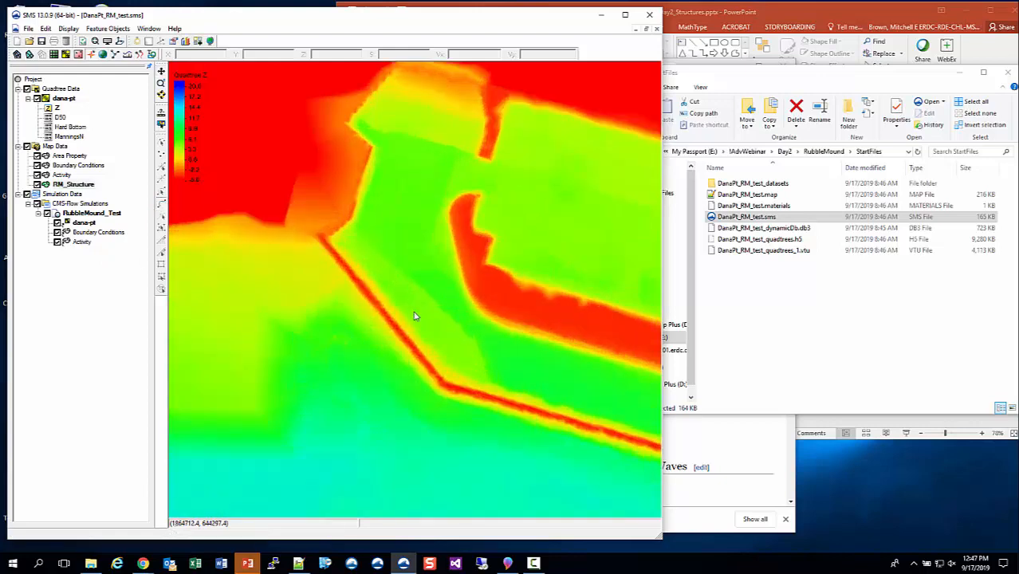
pyautogui.click(437, 391)
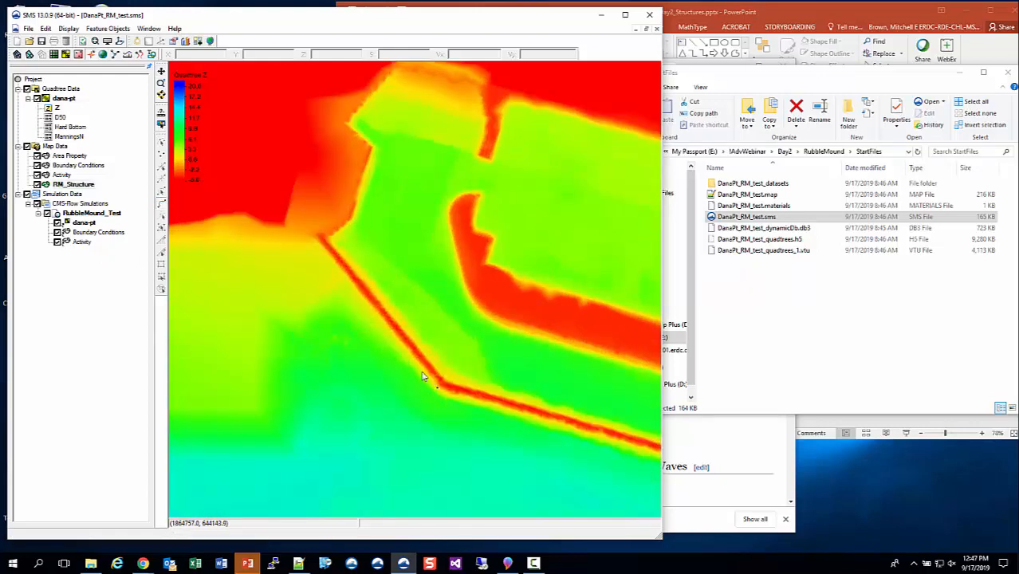
pyautogui.click(317, 240)
pyautogui.click(327, 237)
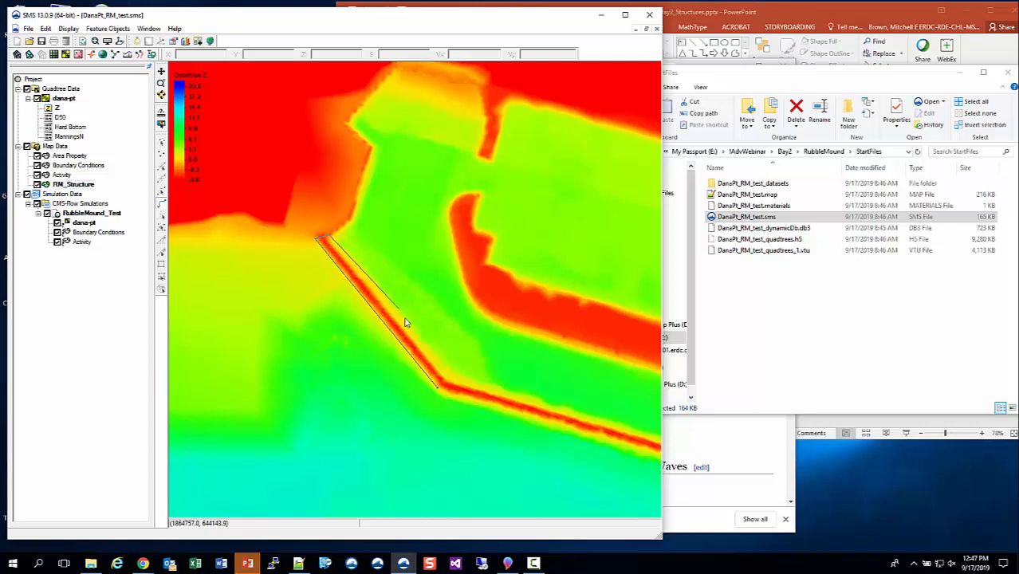
pyautogui.click(445, 381)
pyautogui.click(438, 389)
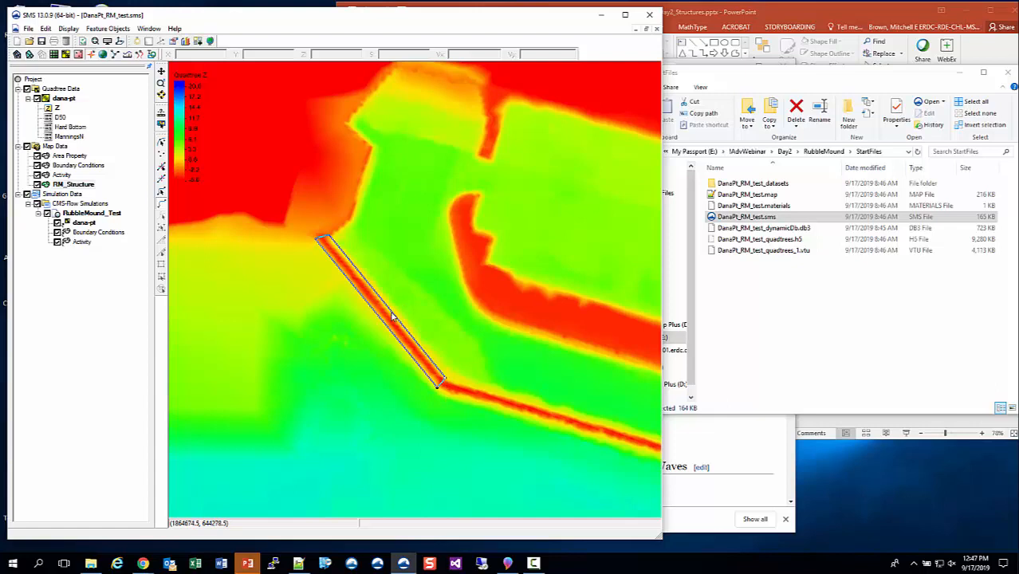
# Build polygons from the arc and select the resulting breakwater polygon.
pyautogui.click(96, 30)
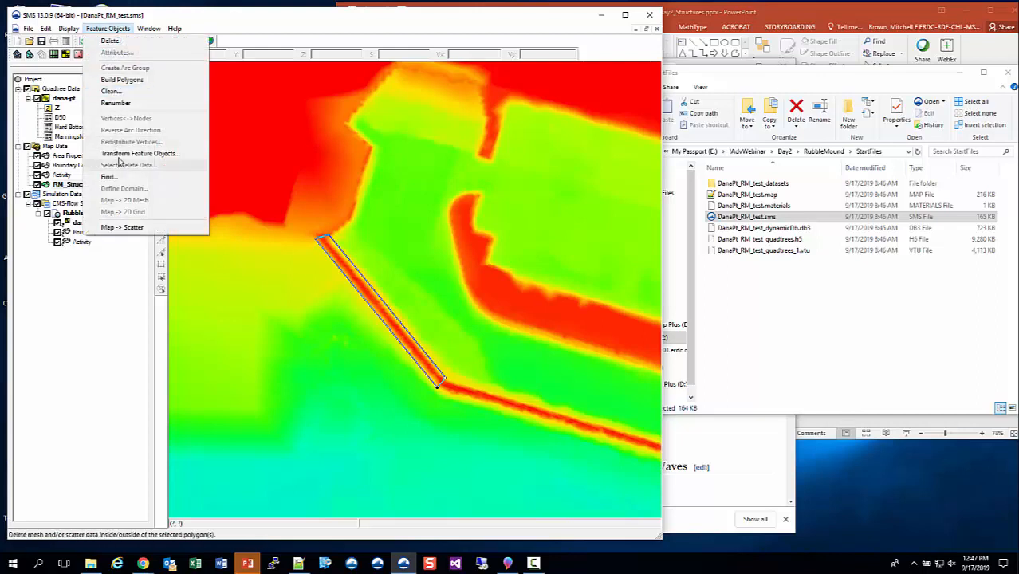
pyautogui.click(122, 80)
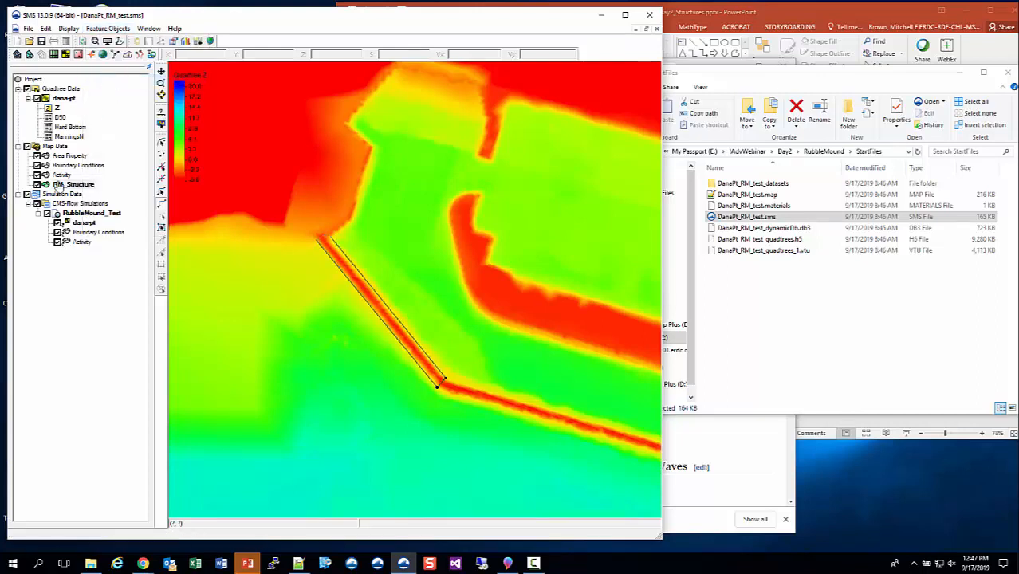
pyautogui.click(161, 227)
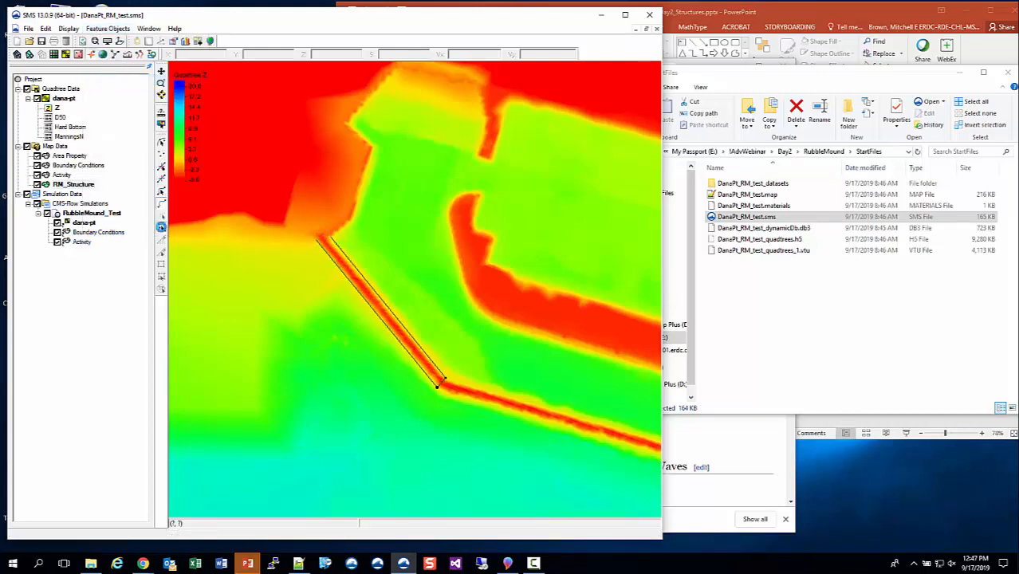
pyautogui.click(392, 325)
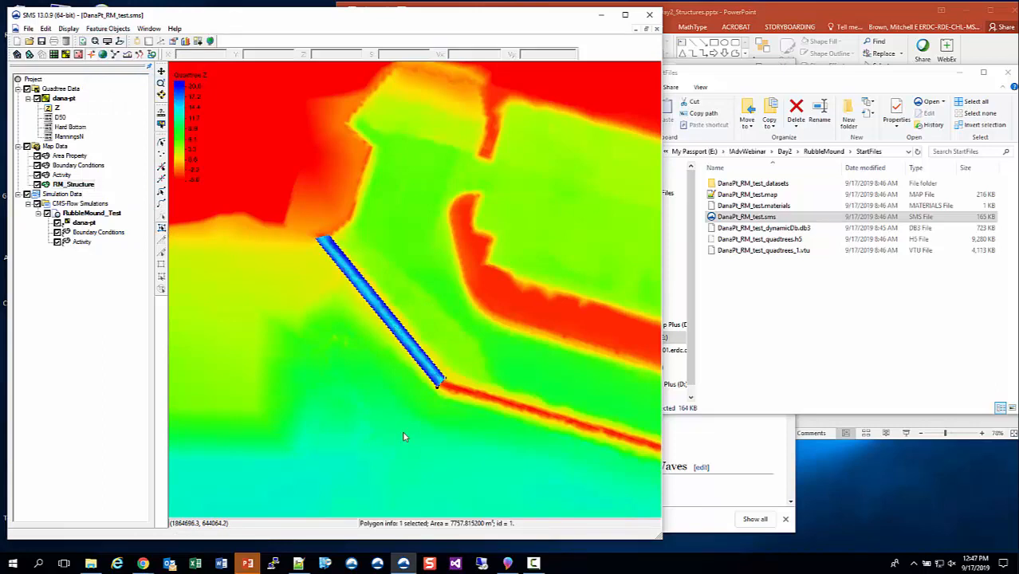
# Browse the RubbleMound folders to locate DanaPt_RM_test.map in OtherNeededFiles.
pyautogui.click(824, 152)
pyautogui.doubleClick(754, 184)
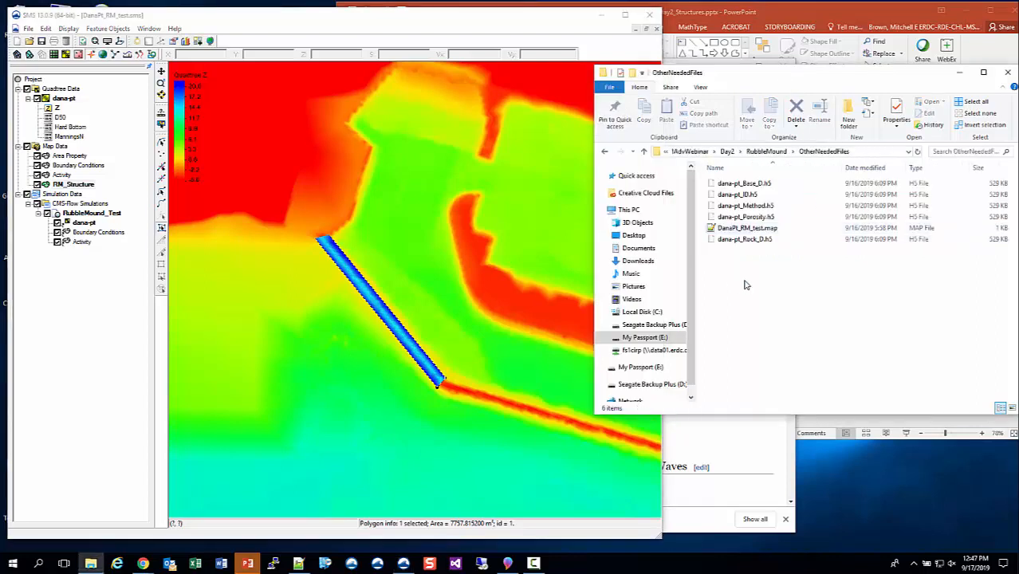
pyautogui.click(747, 228)
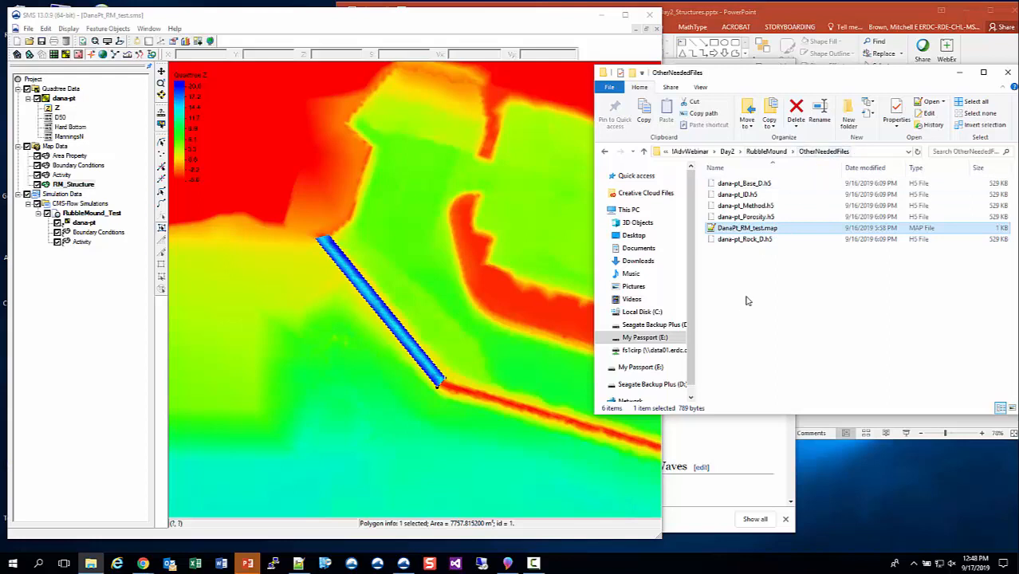
pyautogui.click(772, 152)
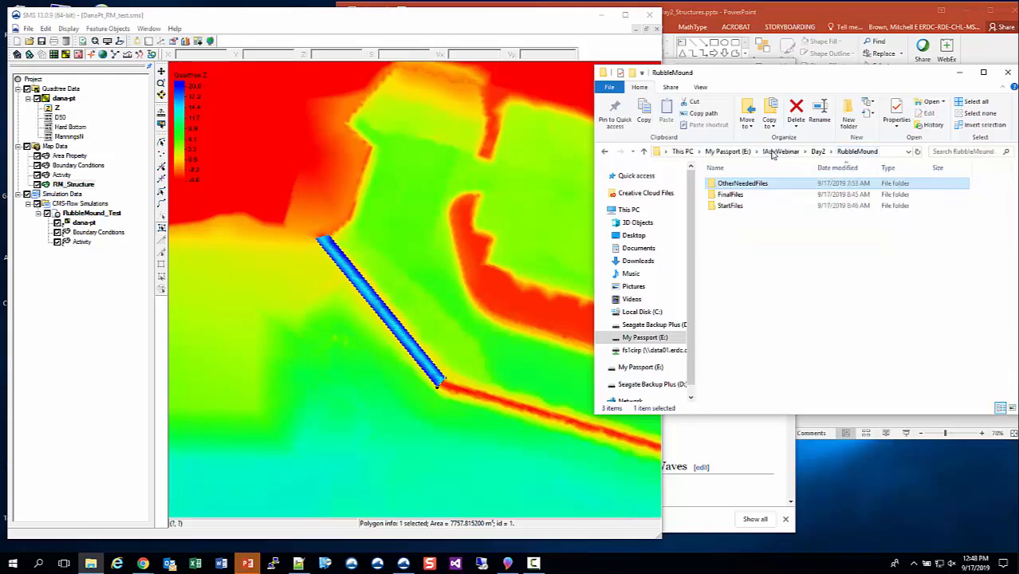
# Delete the RM_Structure coverage.
pyautogui.rightClick(80, 184)
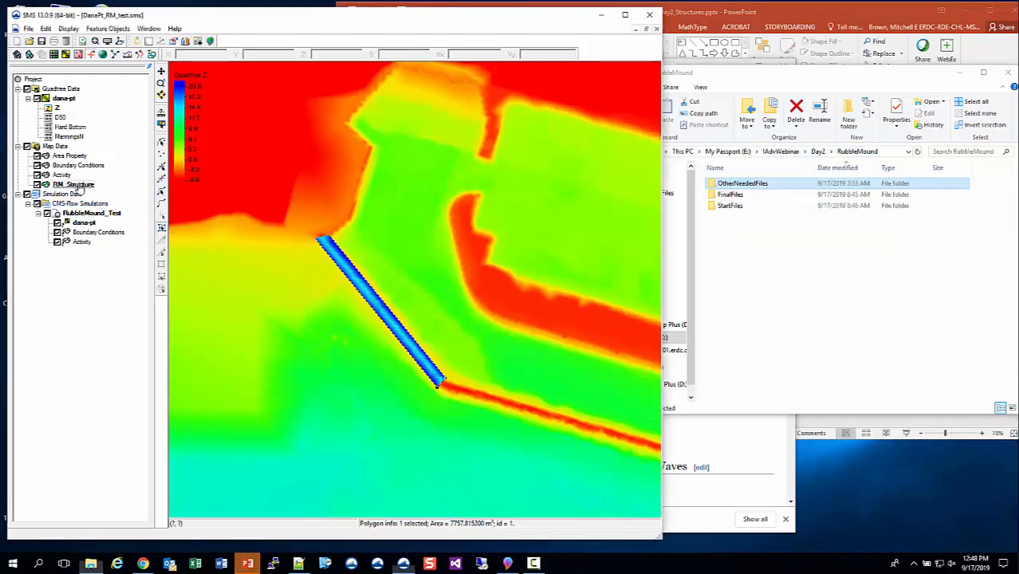
pyautogui.click(118, 192)
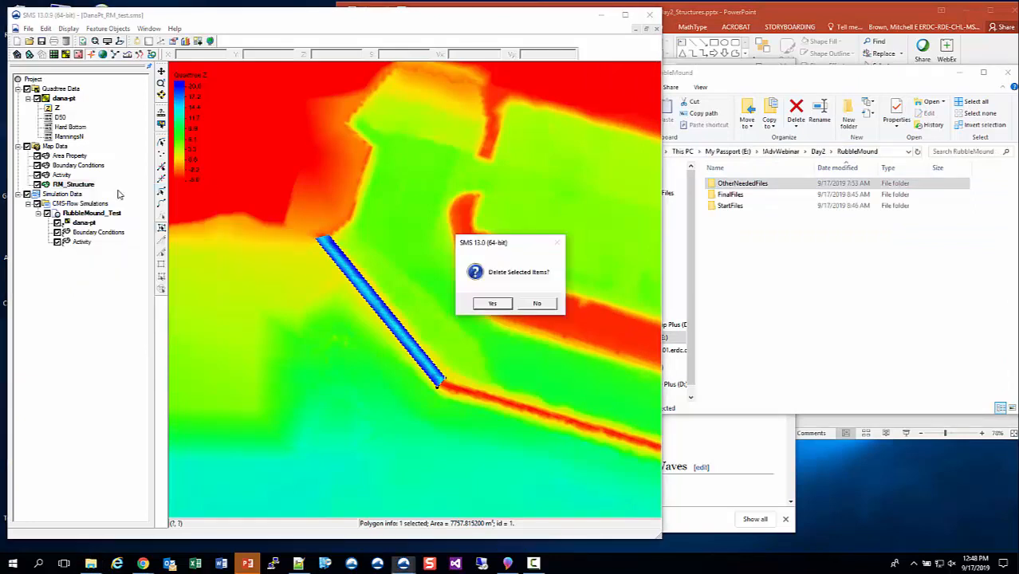
pyautogui.click(505, 306)
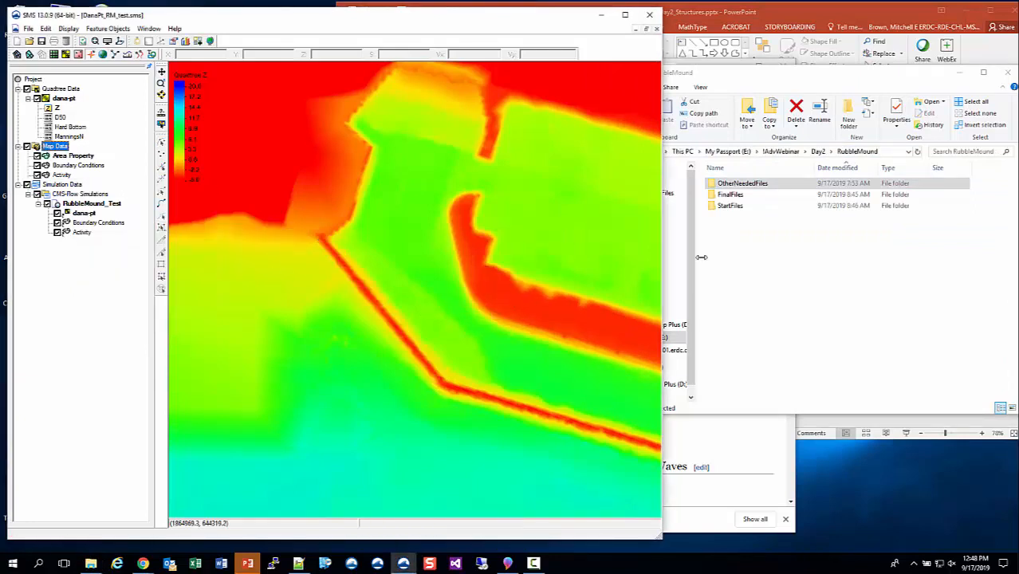
# Load DanaPt_RM_test.map from the OtherNeededFiles folder into the project.
pyautogui.click(747, 185)
pyautogui.doubleClick(747, 185)
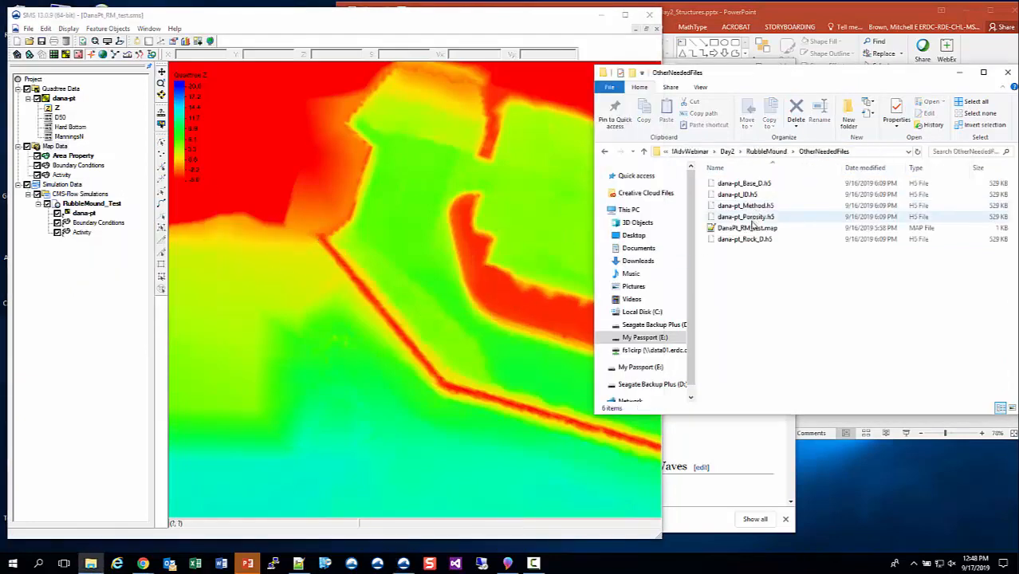
pyautogui.moveTo(724, 229); pyautogui.dragTo(362, 314)
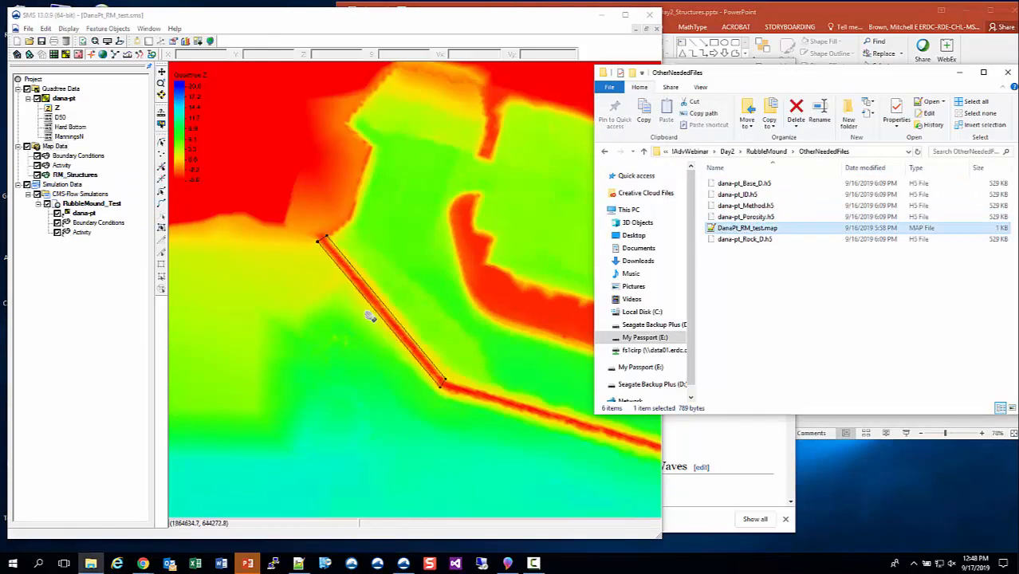
# Build polygons for the loaded RM_Structures coverage.
pyautogui.click(507, 16)
pyautogui.click(107, 28)
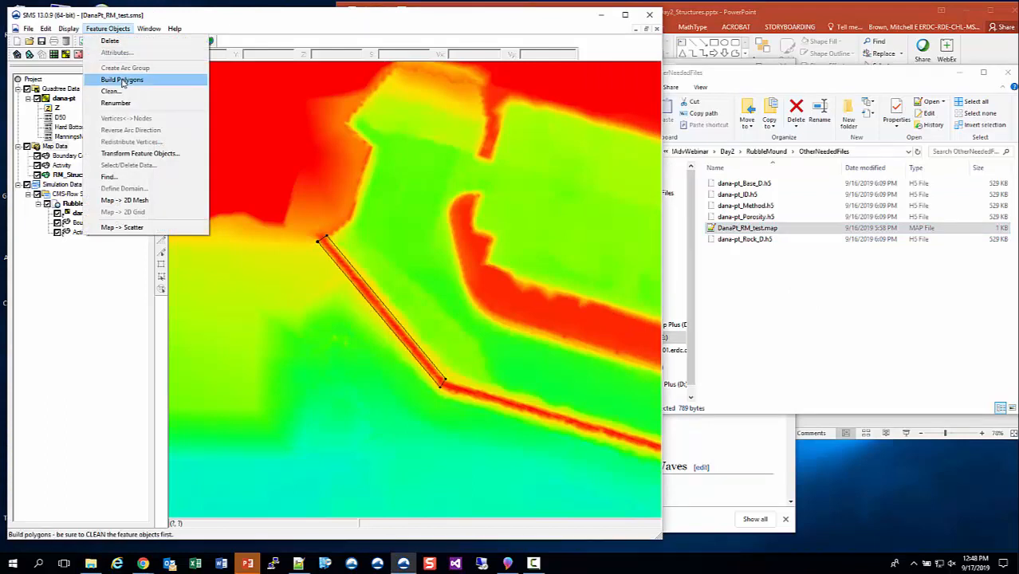
pyautogui.click(122, 80)
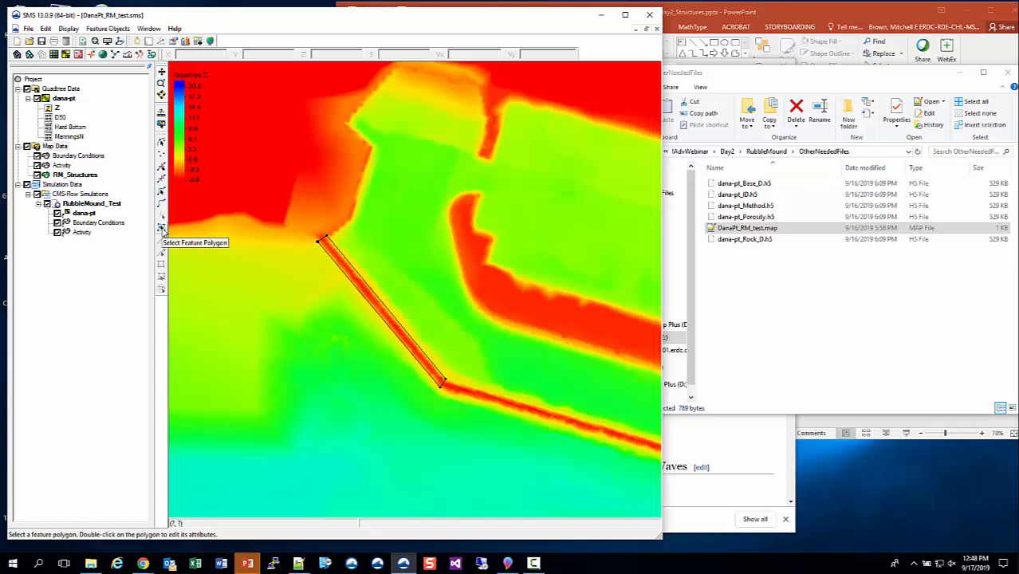
# Select the dana-pt quadtree and open the Dataset Toolbox.
pyautogui.click(64, 100)
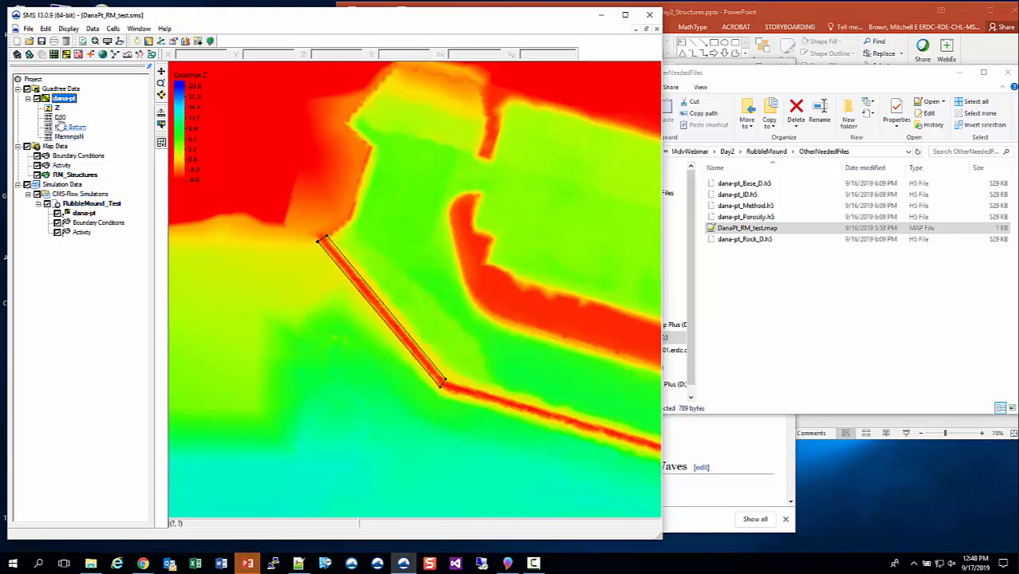
pyautogui.click(92, 28)
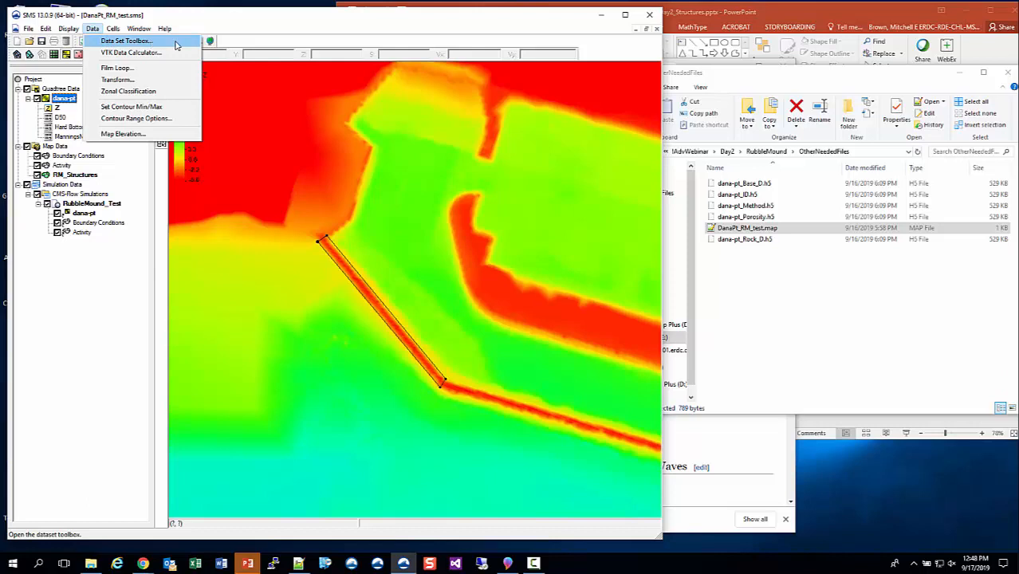
pyautogui.click(177, 43)
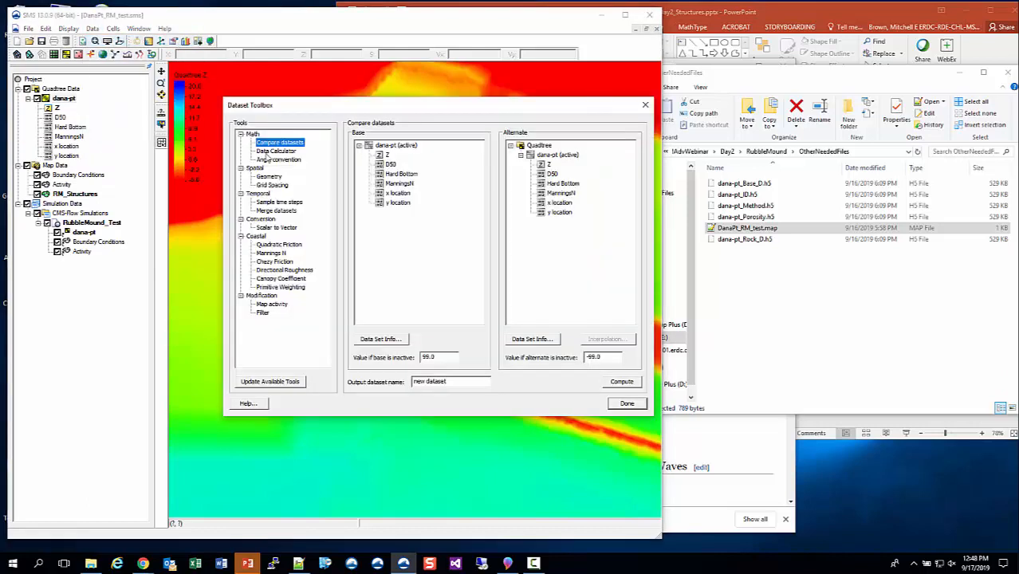
# Use the Data Calculator on the dana-pt quadtree to compute a new dataset named ID with expression 0.
pyautogui.click(284, 153)
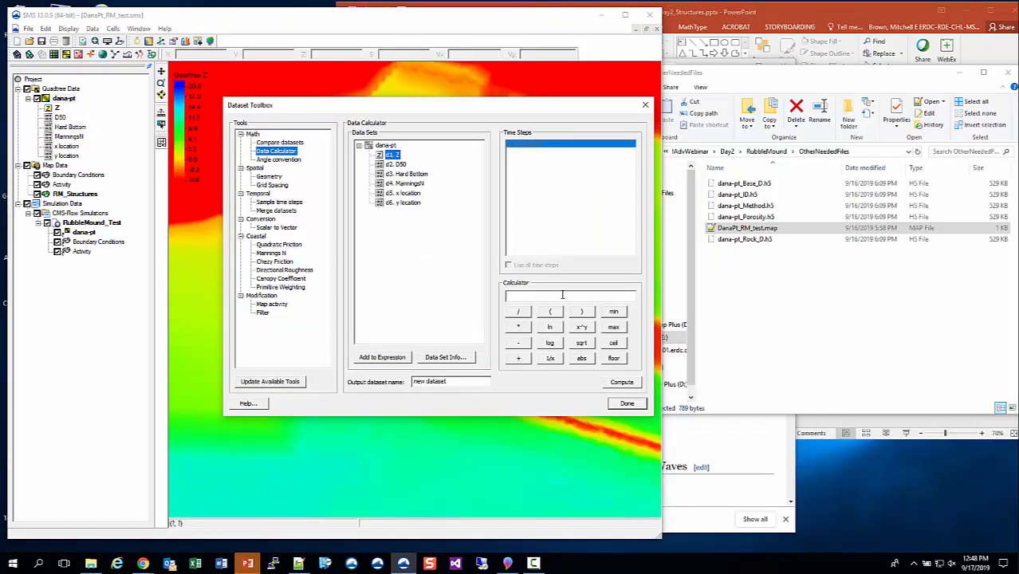
pyautogui.click(611, 294)
pyautogui.write('.0')
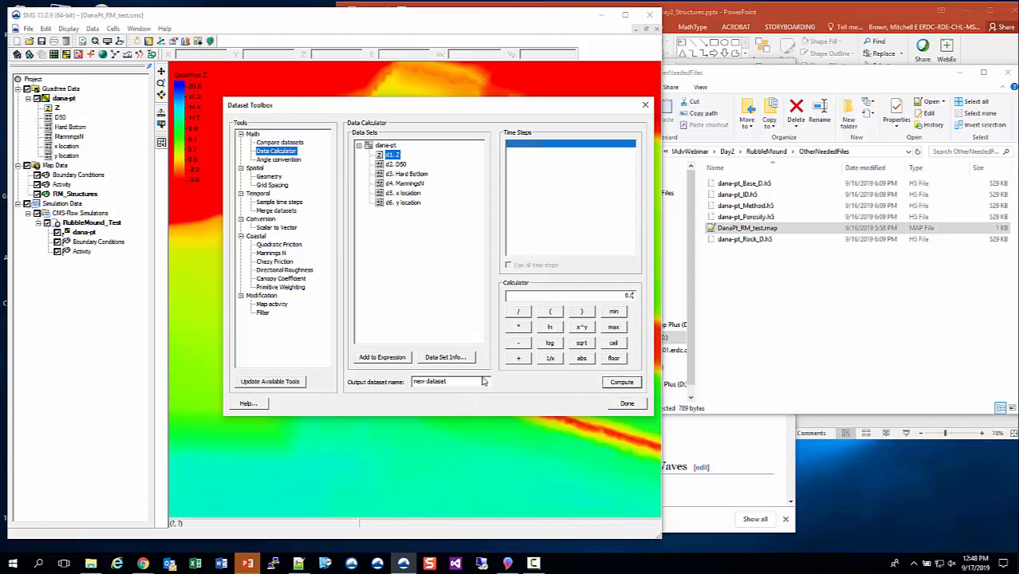
pyautogui.moveTo(464, 382); pyautogui.dragTo(363, 380)
pyautogui.write('ID')
pyautogui.click(621, 383)
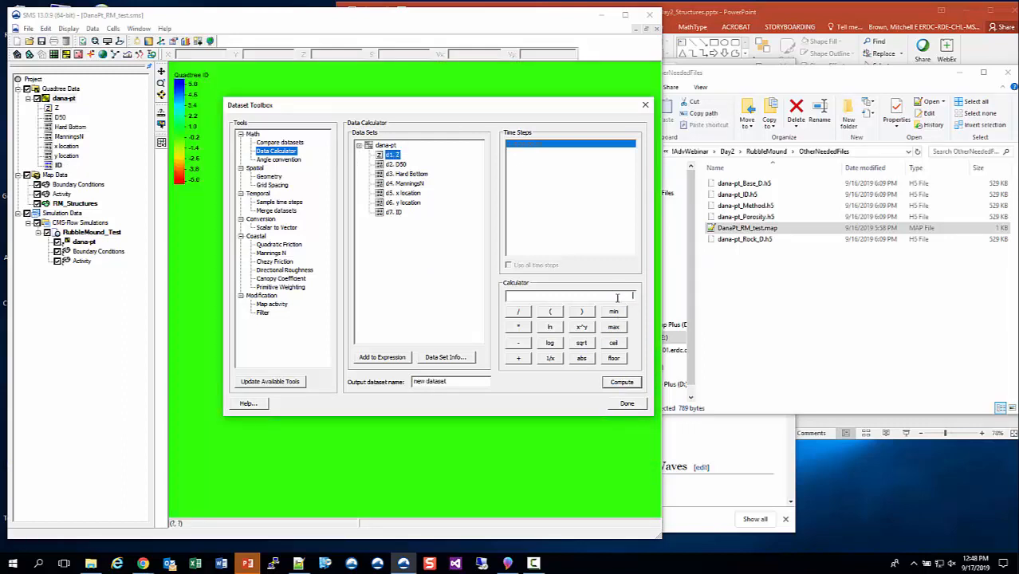
# Compute two more zero-valued datasets named Rock_D and Base_D with the Data Calculator.
pyautogui.moveTo(468, 381); pyautogui.dragTo(303, 374)
pyautogui.write('Ru')
pyautogui.click(630, 381)
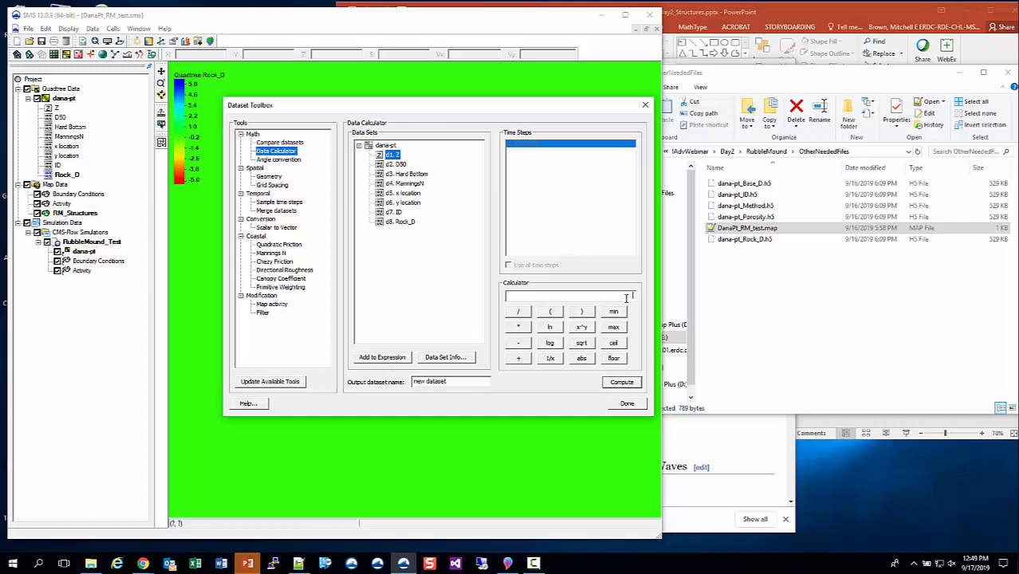
pyautogui.tripleClick(453, 381)
pyautogui.write('Base_D')
pyautogui.click(622, 382)
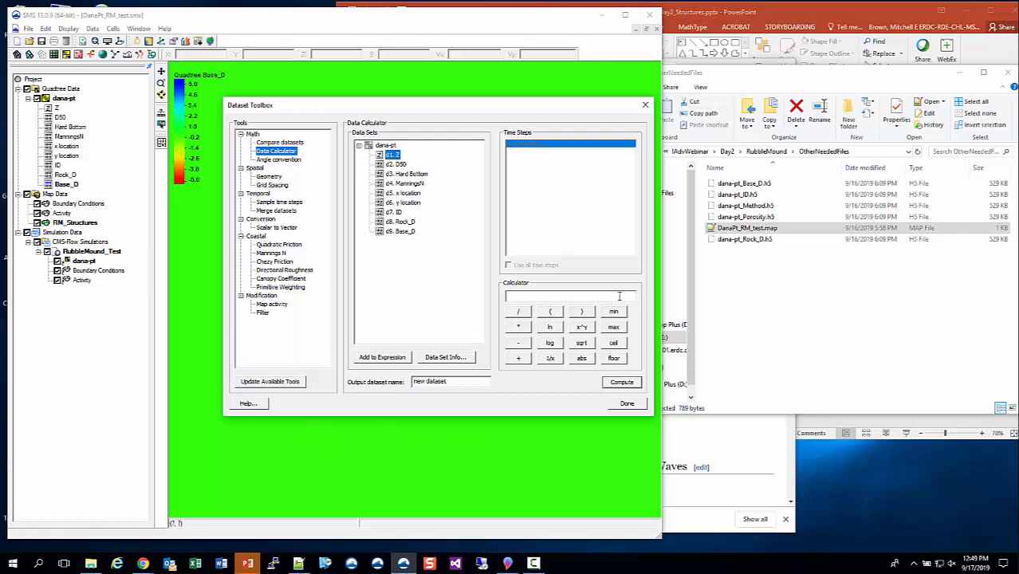
# Compute zero-valued datasets named Porosity and Method, then close the Dataset Toolbox.
pyautogui.tripleClick(416, 381)
pyautogui.write('Porosity')
pyautogui.click(612, 382)
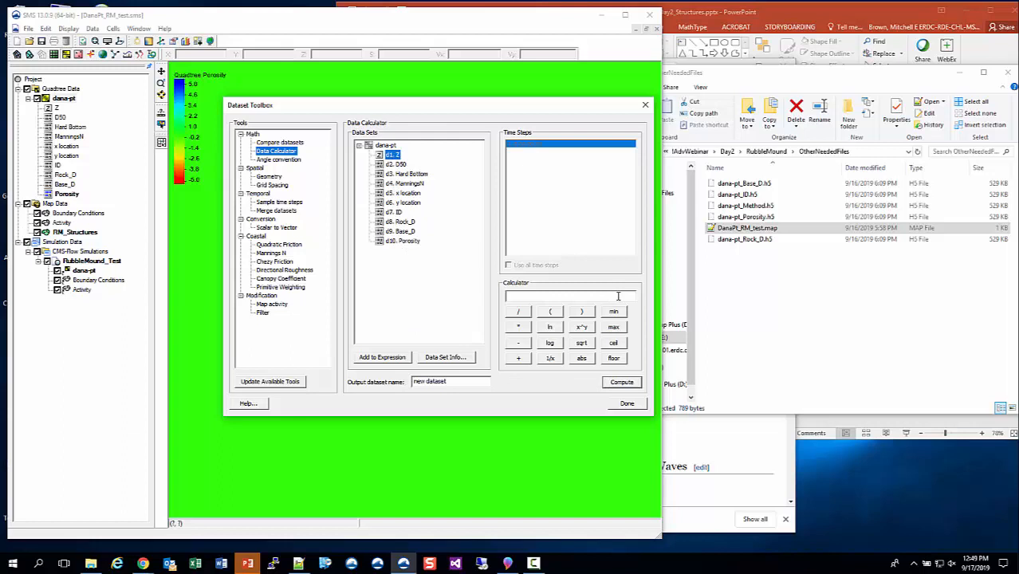
pyautogui.tripleClick(455, 381)
pyautogui.write('Mel')
pyautogui.click(620, 382)
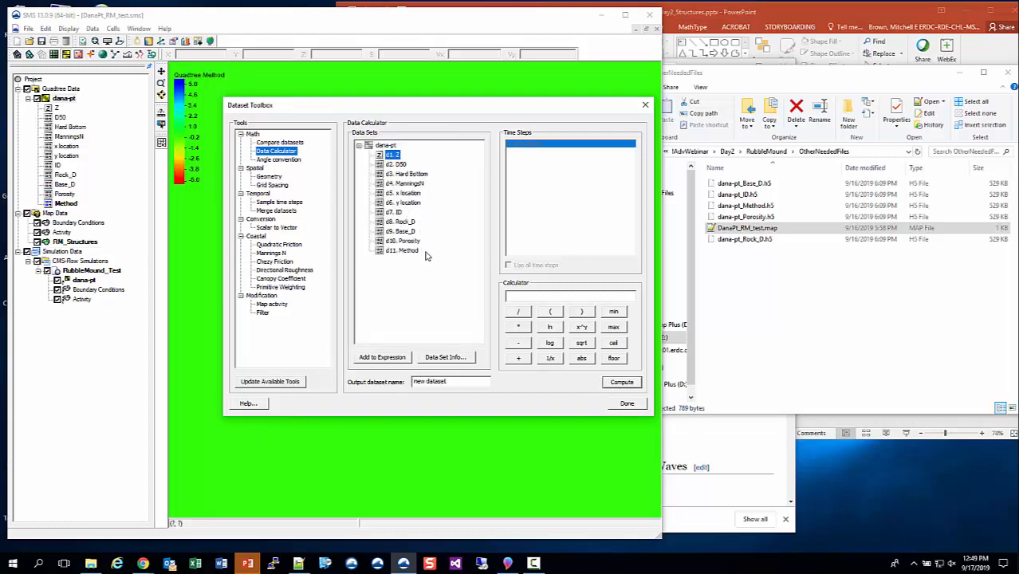
pyautogui.click(622, 405)
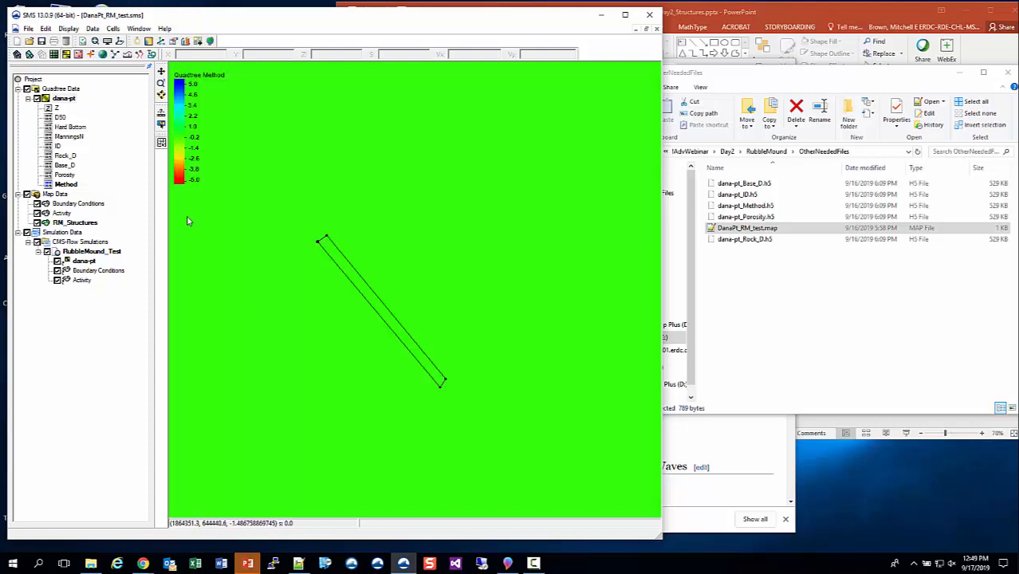
# Select the breakwater polygon in RM_Structures and use Select/Delete Data to select dana-pt quadtree cells inside it.
pyautogui.click(75, 223)
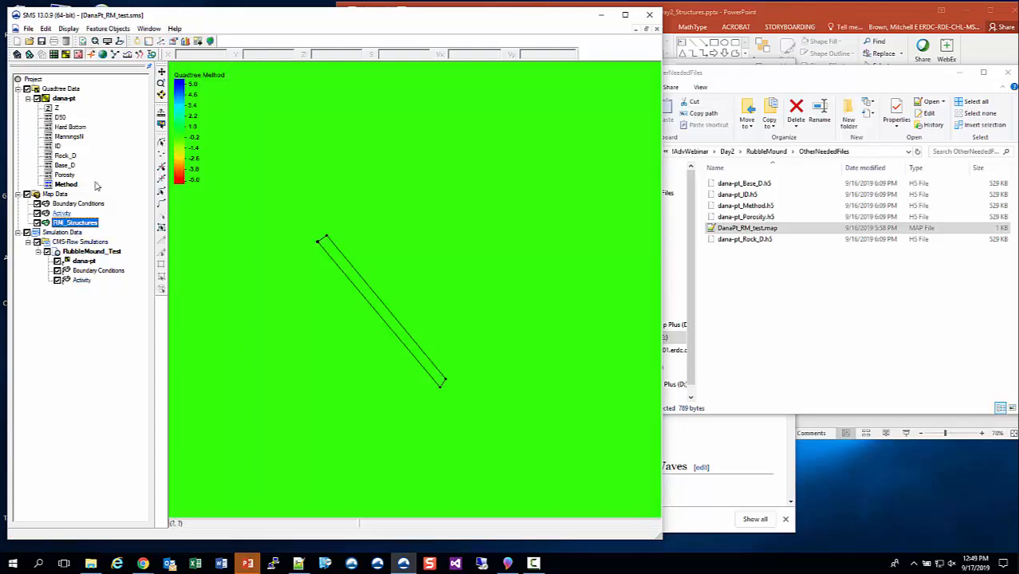
pyautogui.click(161, 228)
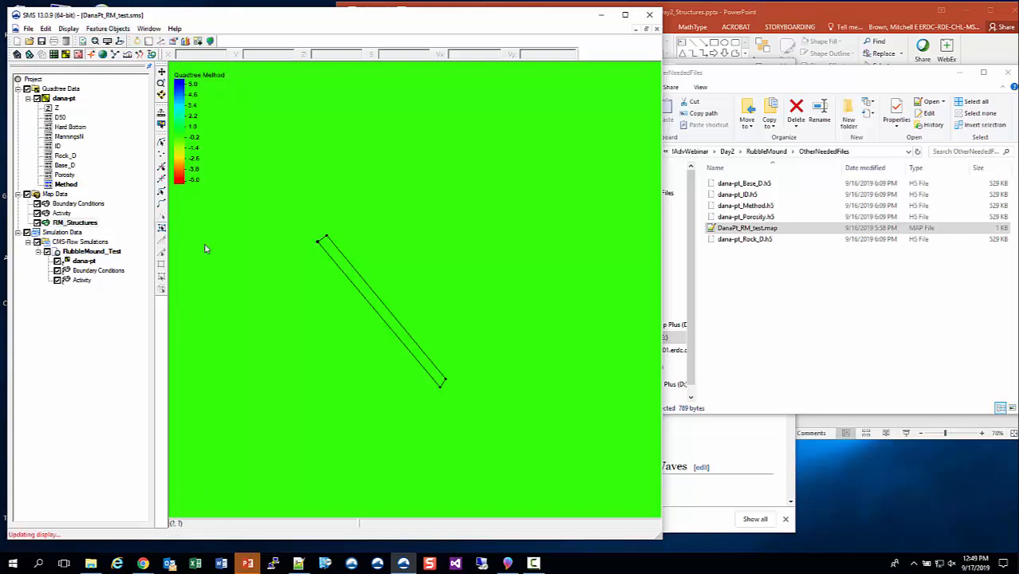
pyautogui.click(349, 272)
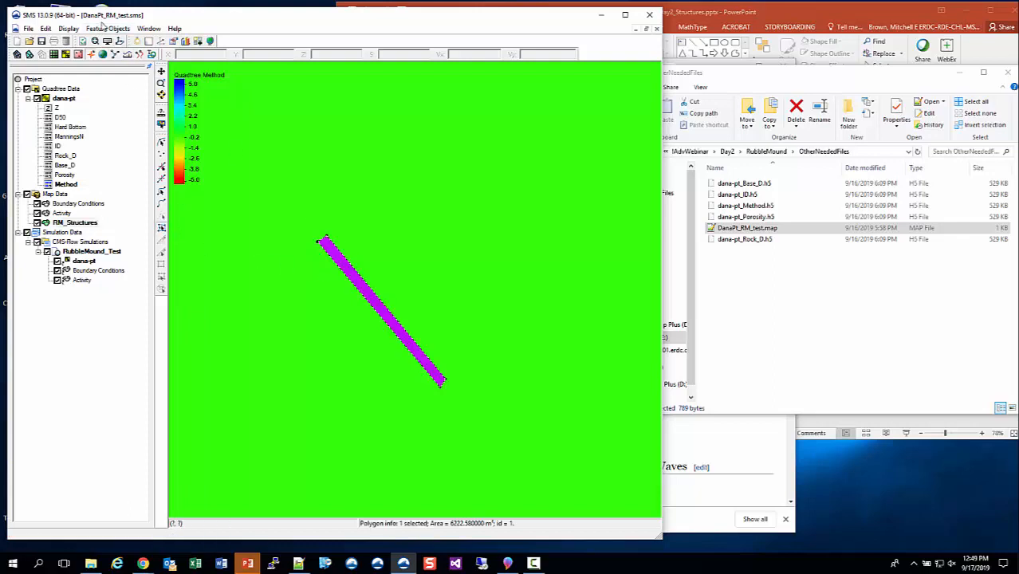
pyautogui.click(106, 29)
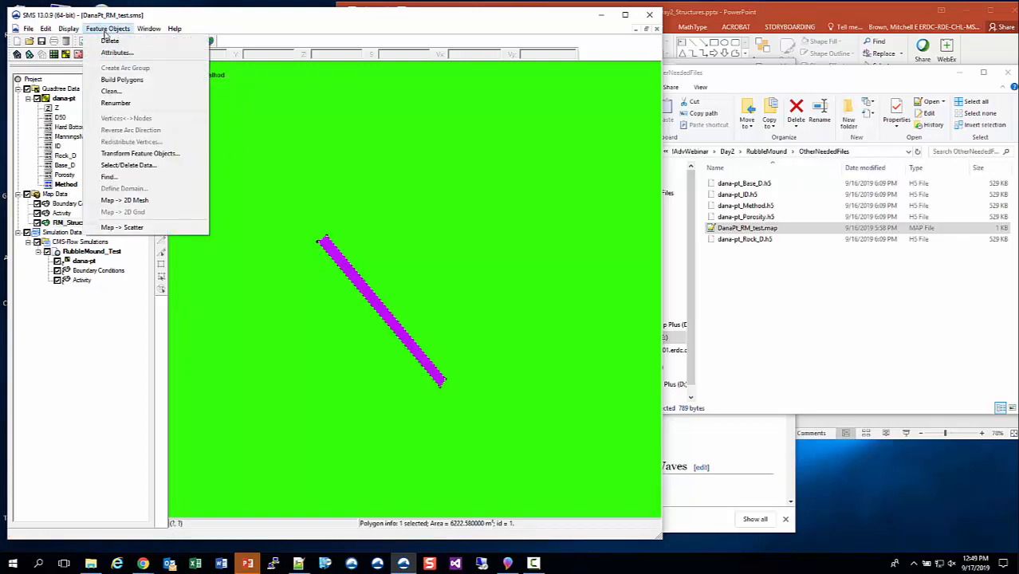
pyautogui.click(136, 169)
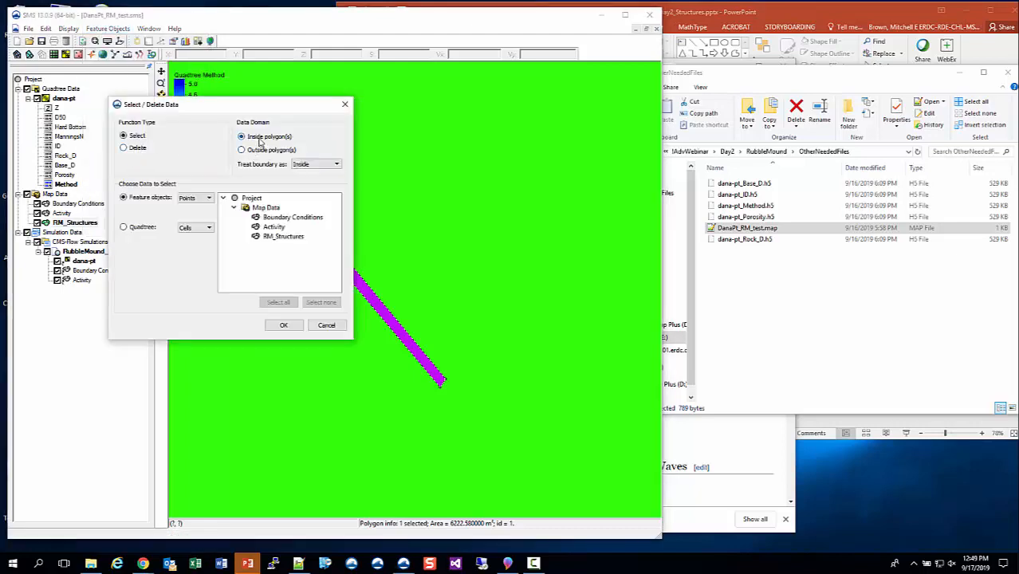
pyautogui.click(143, 229)
pyautogui.click(195, 229)
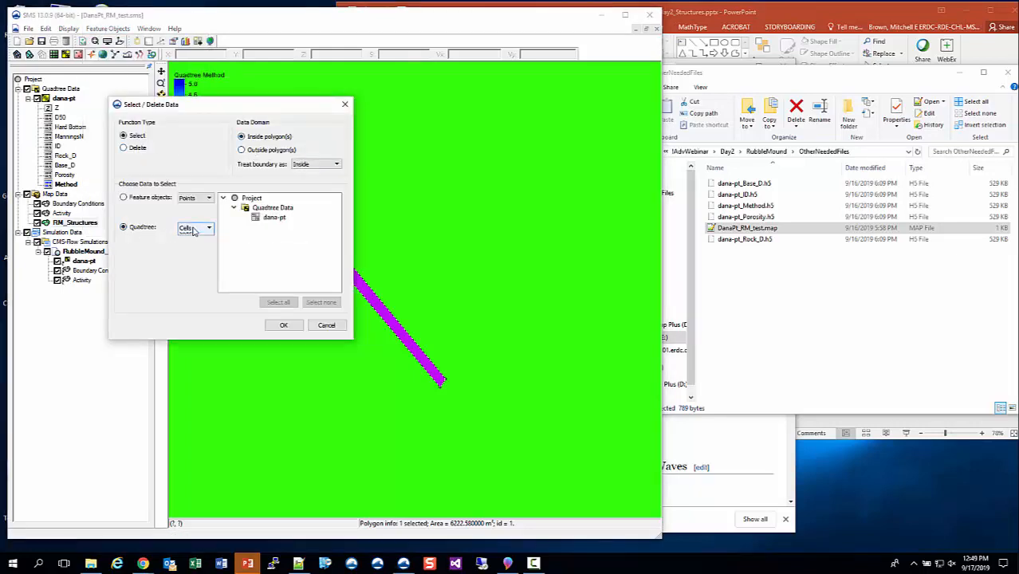
pyautogui.click(277, 220)
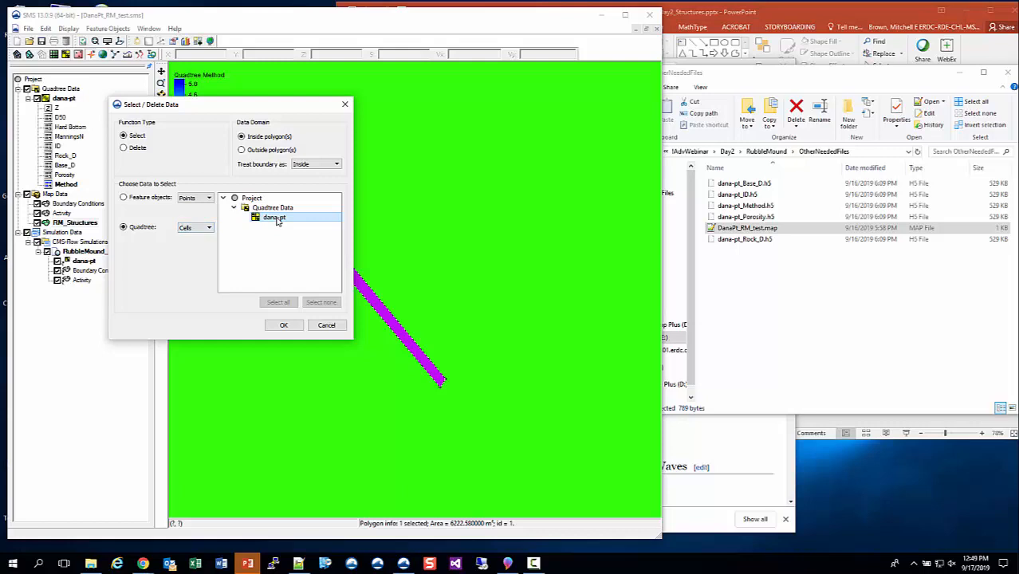
pyautogui.click(280, 326)
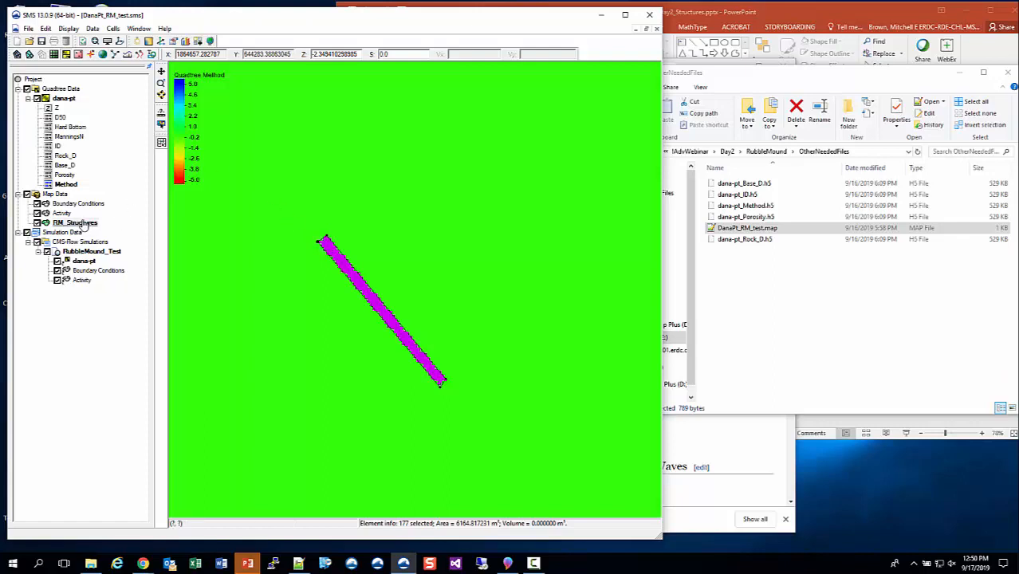
# Set the ID value of the selected breakwater cells to 1.
pyautogui.click(59, 147)
pyautogui.click(64, 155)
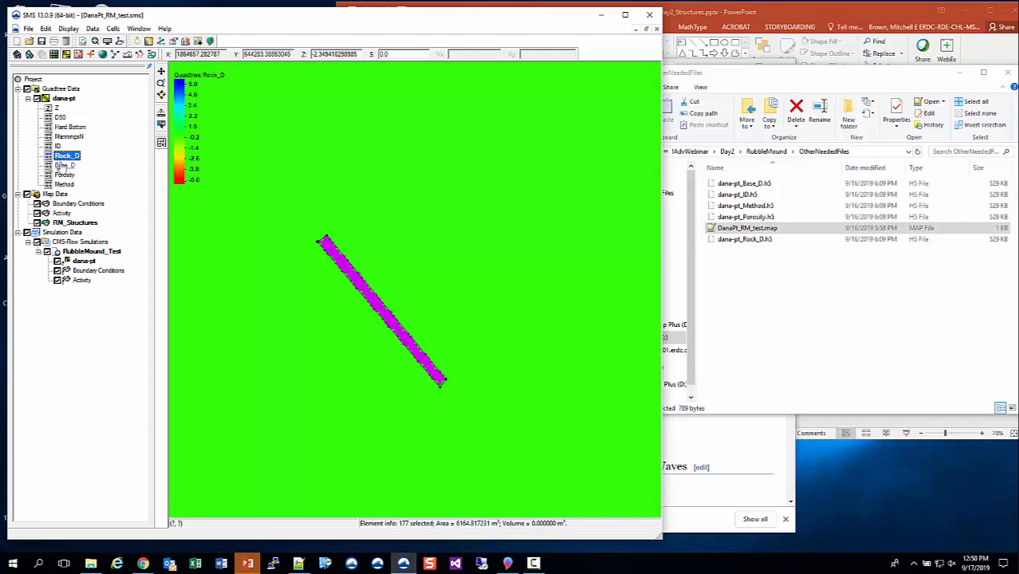
pyautogui.click(64, 165)
pyautogui.click(65, 175)
pyautogui.click(63, 165)
pyautogui.click(63, 156)
pyautogui.click(59, 145)
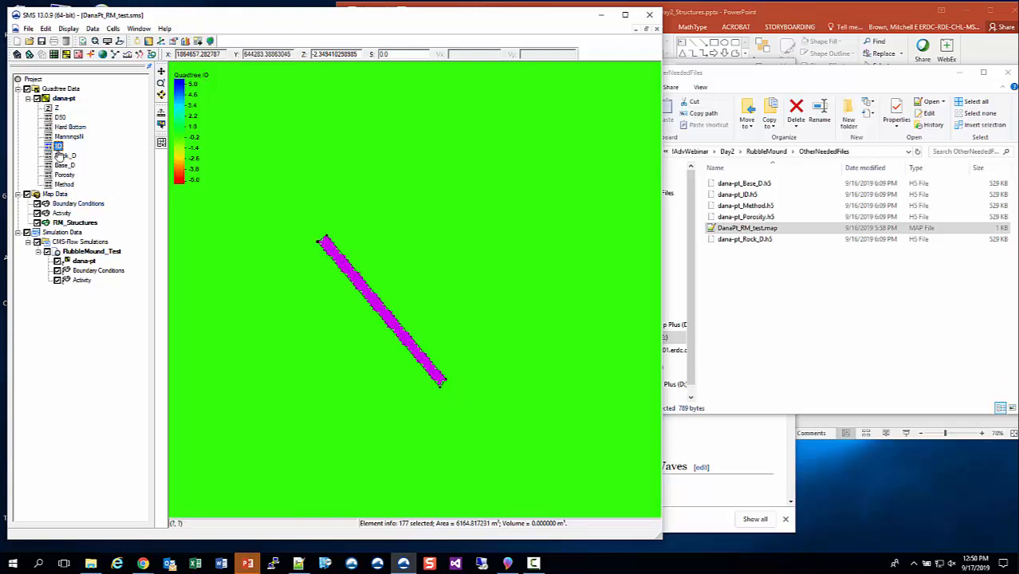
pyautogui.click(415, 53)
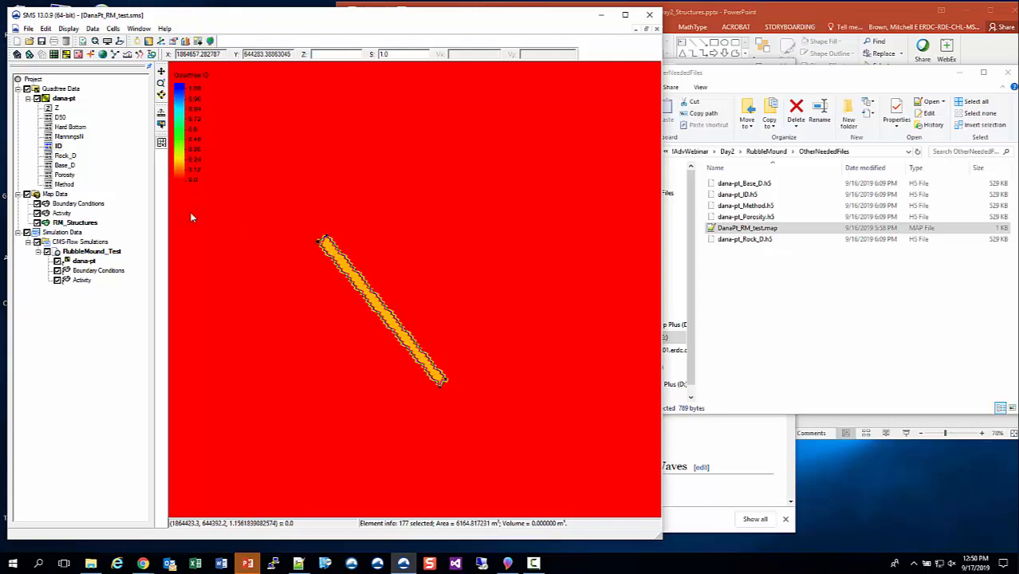
# Set the Rock_D value of the selected breakwater cells to 1.5.
pyautogui.click(65, 156)
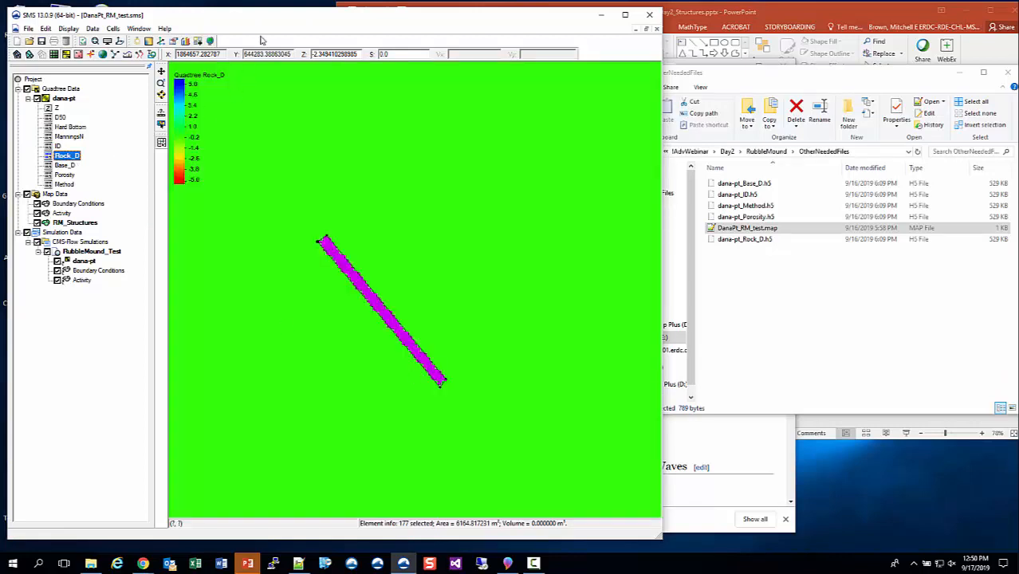
pyautogui.moveTo(397, 55); pyautogui.dragTo(327, 53)
pyautogui.write('1.5')
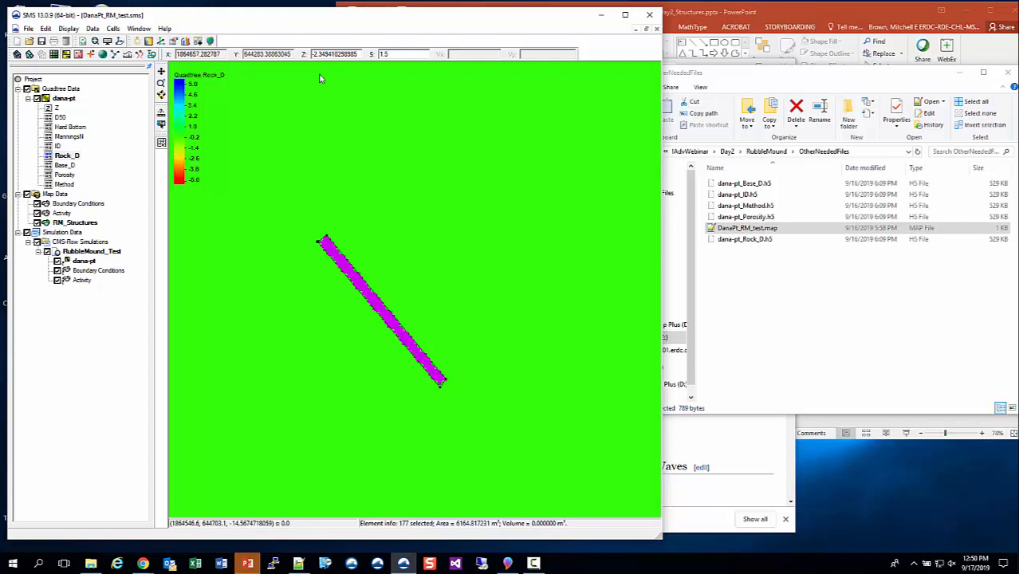
pyautogui.press('Return')
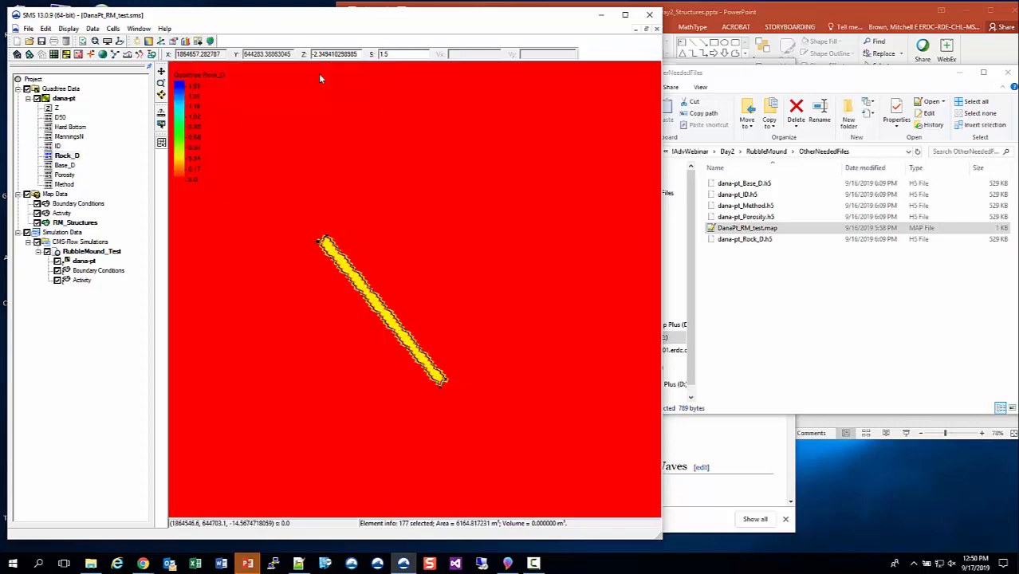
# Set the Base_D value of the selected breakwater cells to 2.0.
pyautogui.click(65, 165)
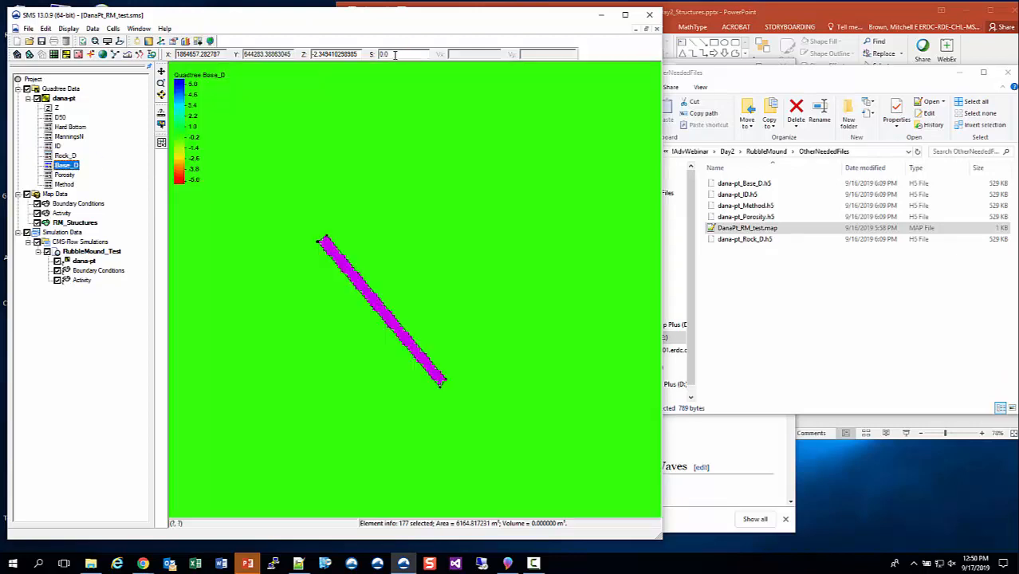
pyautogui.click(394, 54)
pyautogui.press('Return')
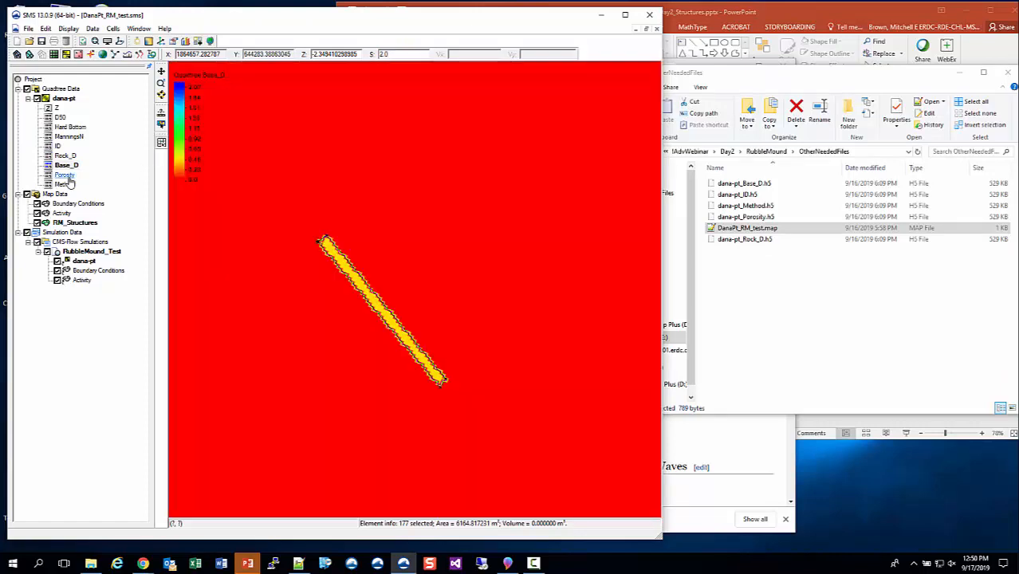
# Set the selected cells' Porosity to 0.2 and their Method value to 1.
pyautogui.click(66, 176)
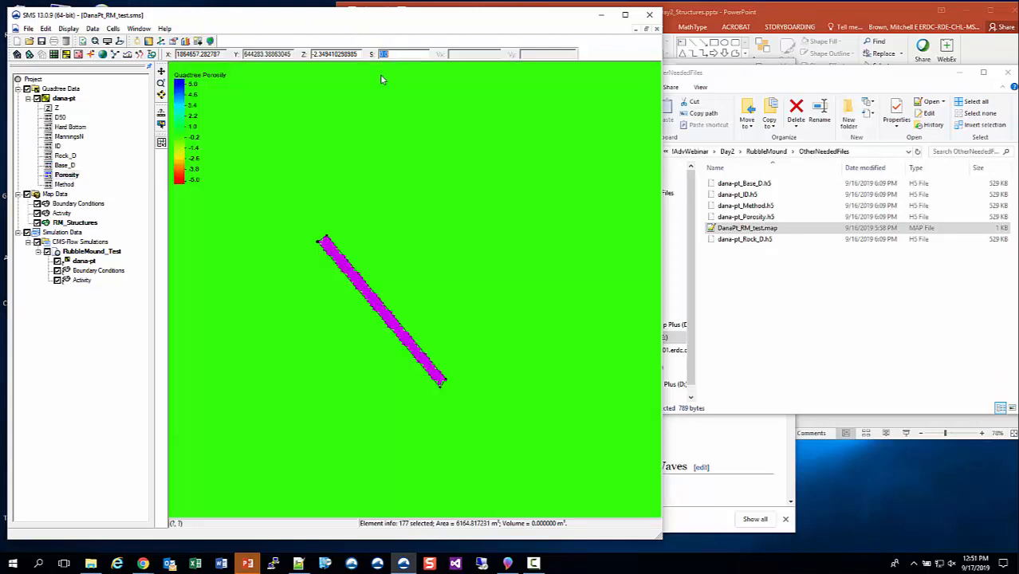
pyautogui.write('0.2')
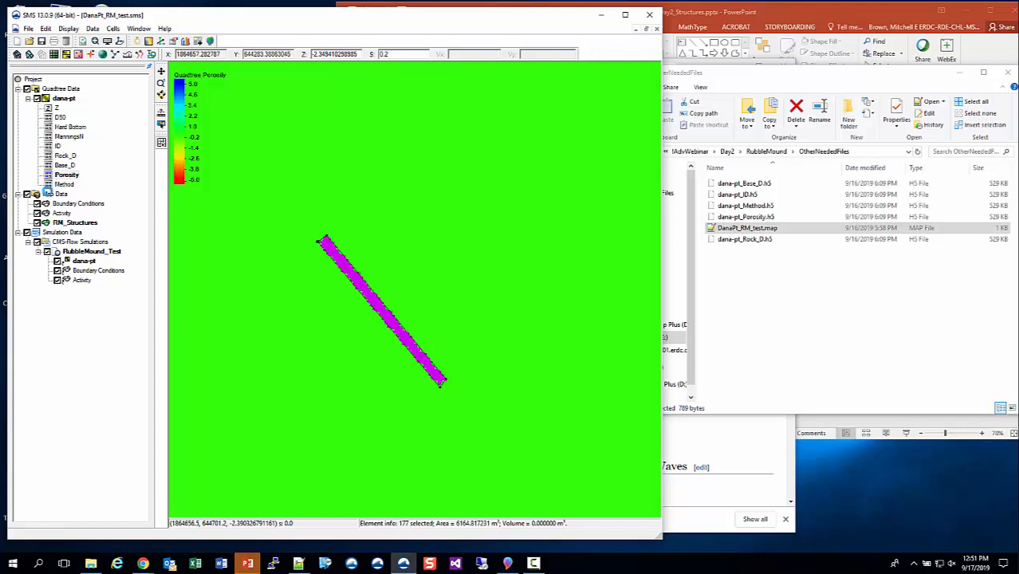
pyautogui.click(64, 184)
pyautogui.click(61, 186)
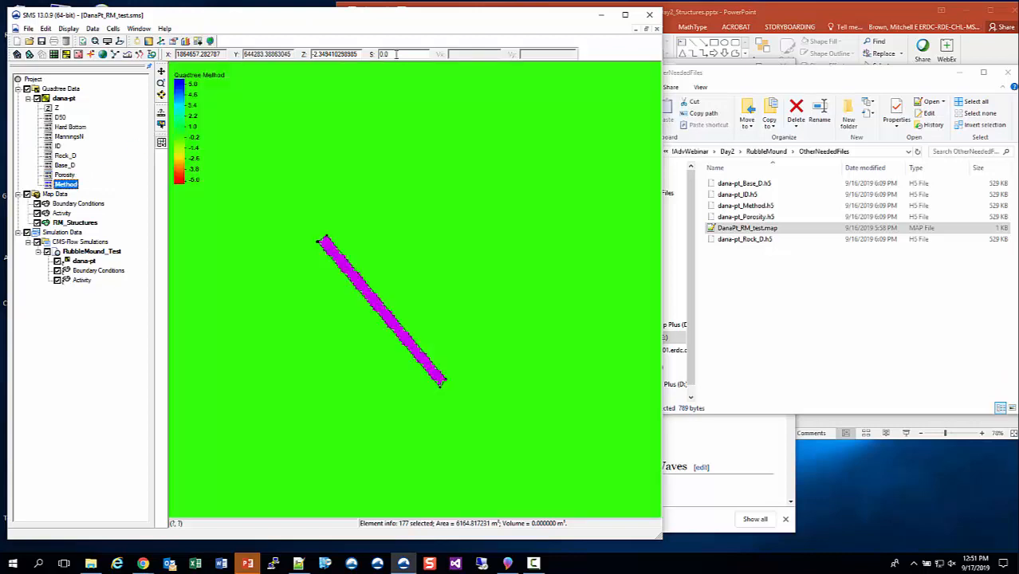
pyautogui.moveTo(395, 54); pyautogui.dragTo(374, 53)
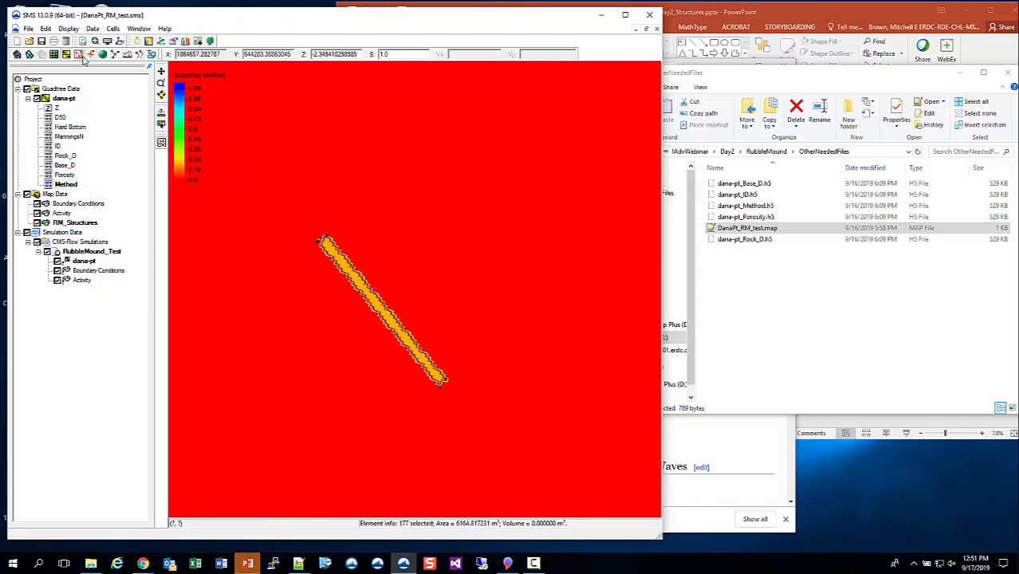
# Display the Z dataset and save the project over DanaPt_RM_test.sms in StartFiles.
pyautogui.click(107, 42)
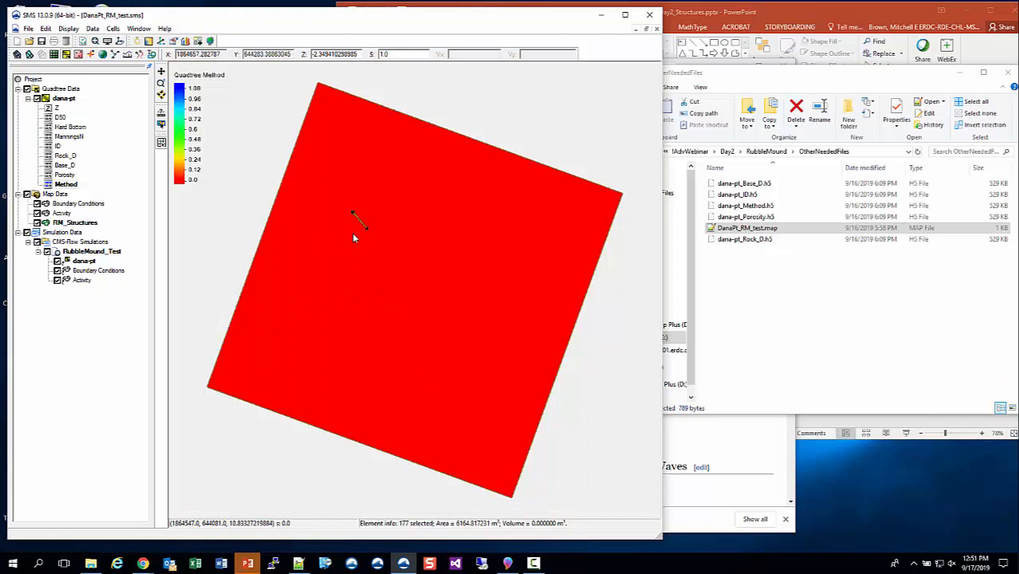
pyautogui.click(56, 108)
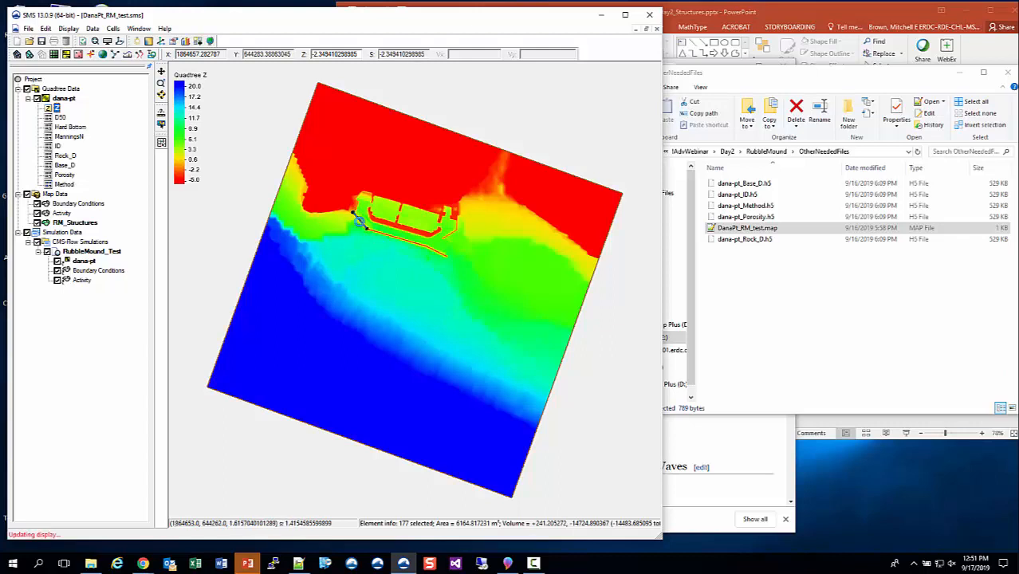
pyautogui.scroll(3, 355, 211)
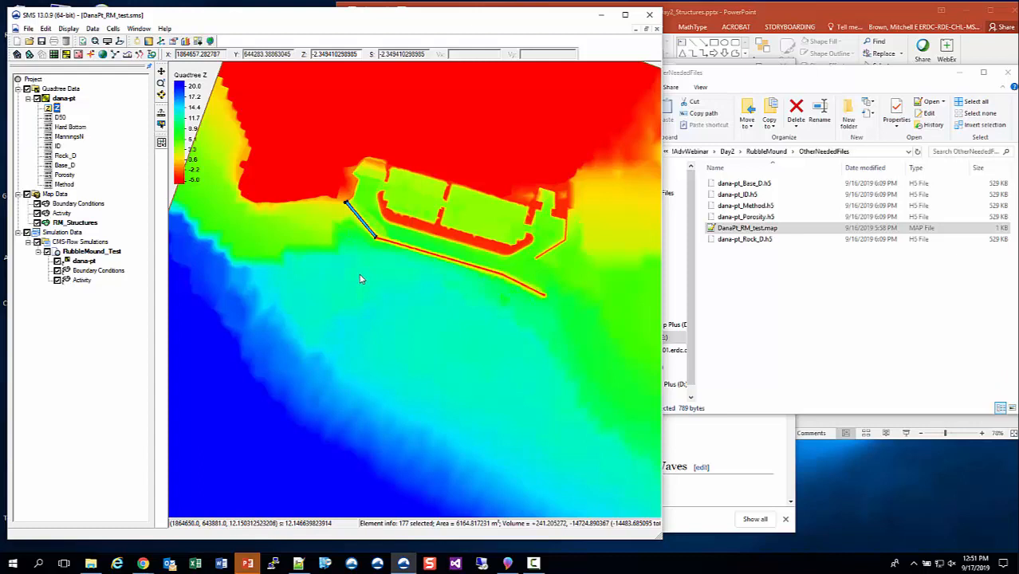
pyautogui.click(28, 30)
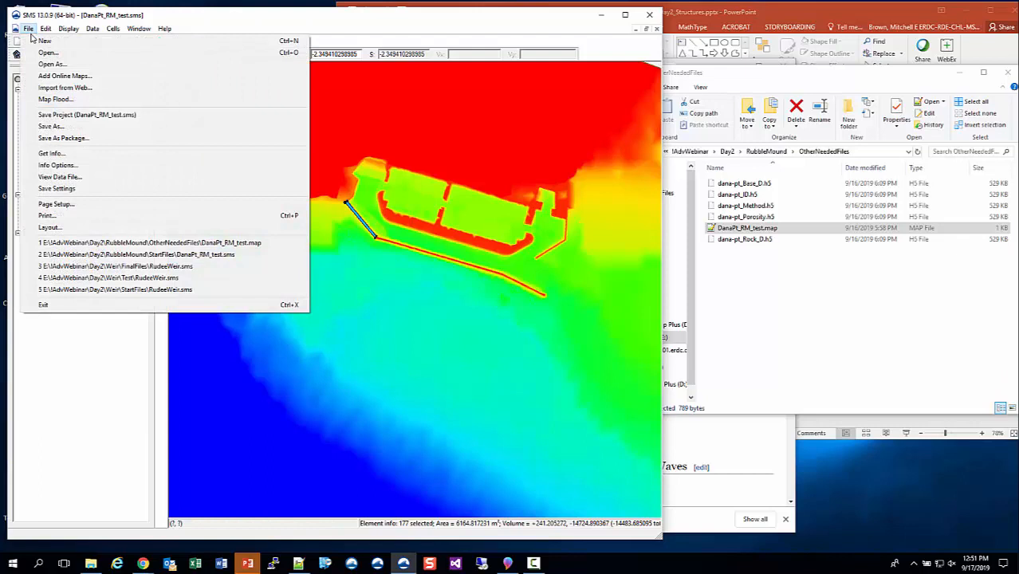
pyautogui.click(59, 128)
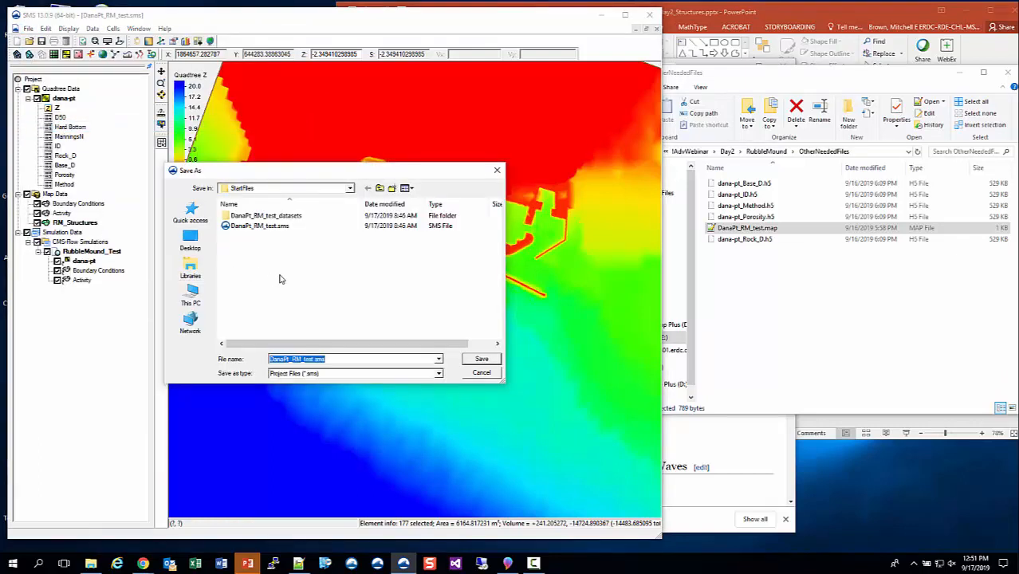
pyautogui.click(272, 228)
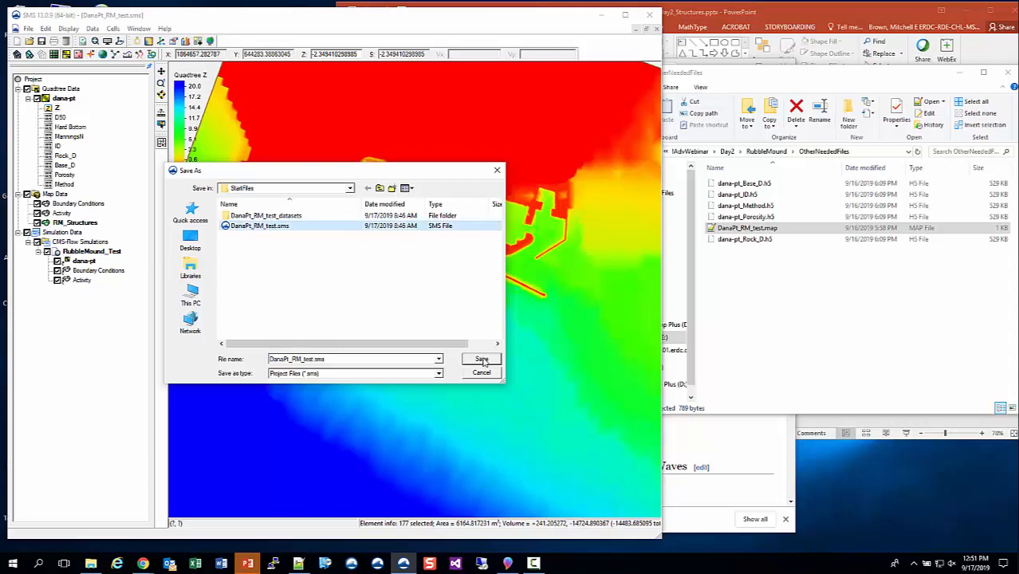
pyautogui.click(483, 361)
pyautogui.click(528, 282)
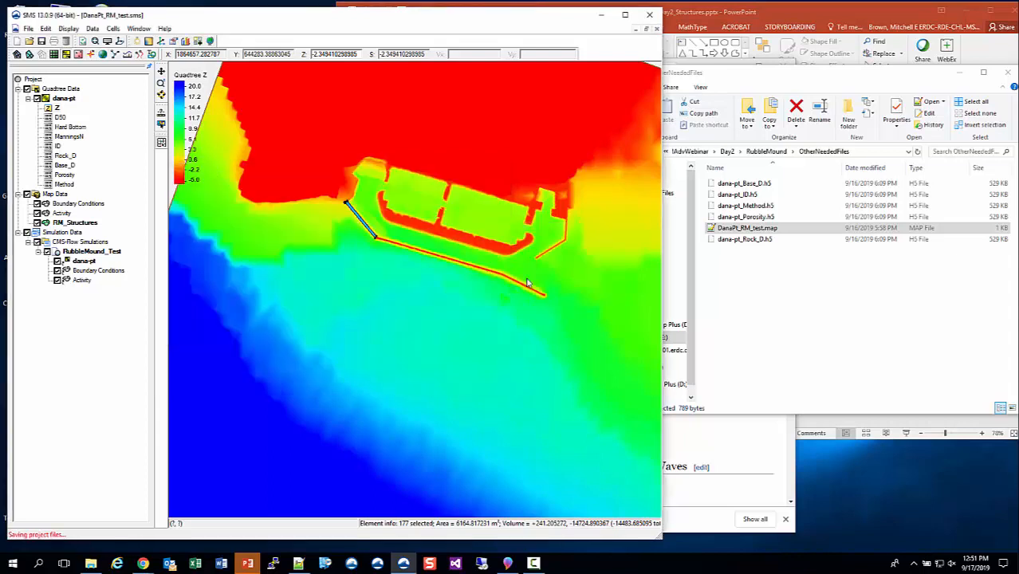
# Browse the StartFiles folder's DanaPt_RM_test_datasets folder and select the ID, Base_D, Method, Porosity and Rock_D dataset files.
pyautogui.click(772, 151)
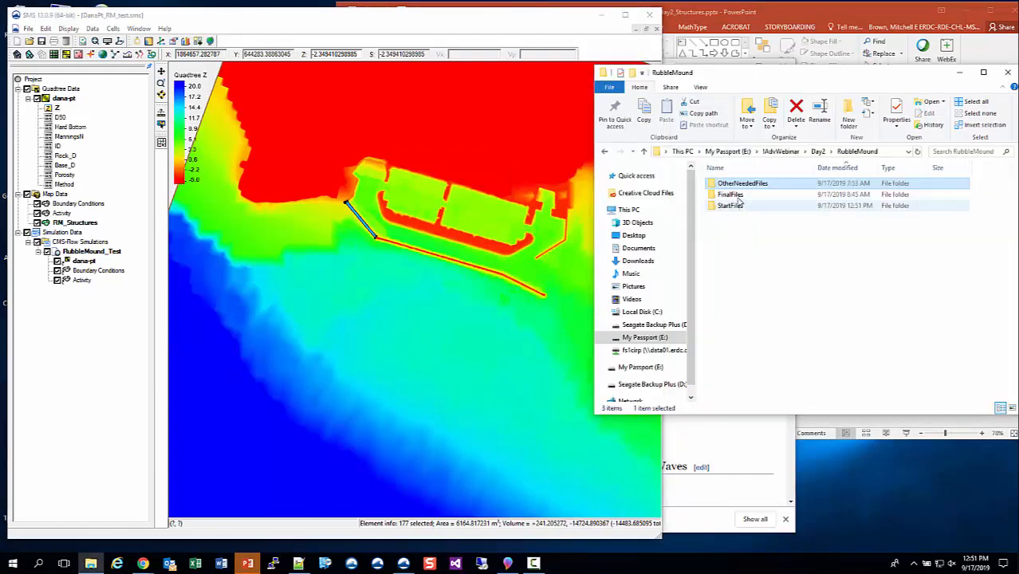
pyautogui.doubleClick(729, 205)
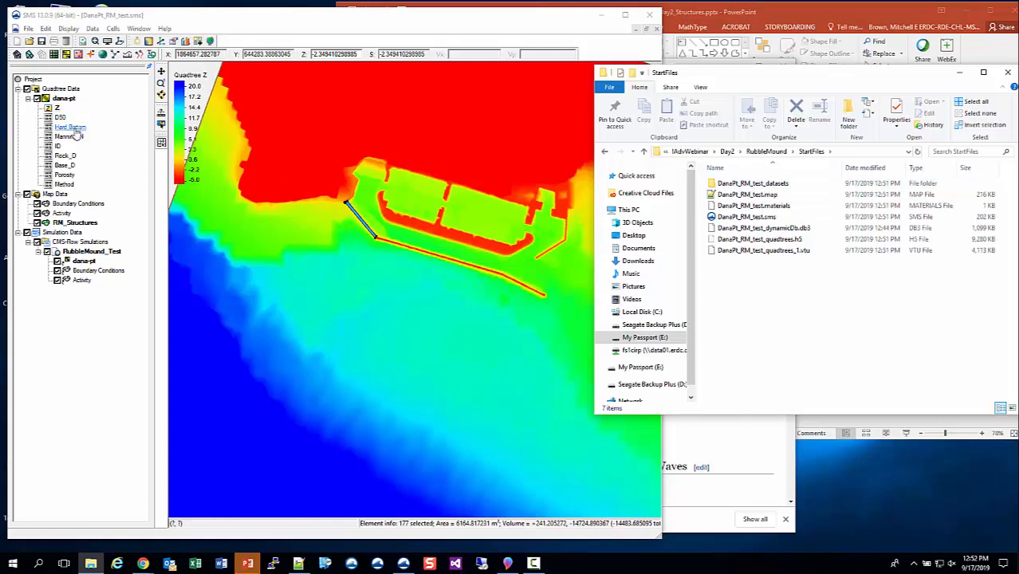
pyautogui.doubleClick(752, 184)
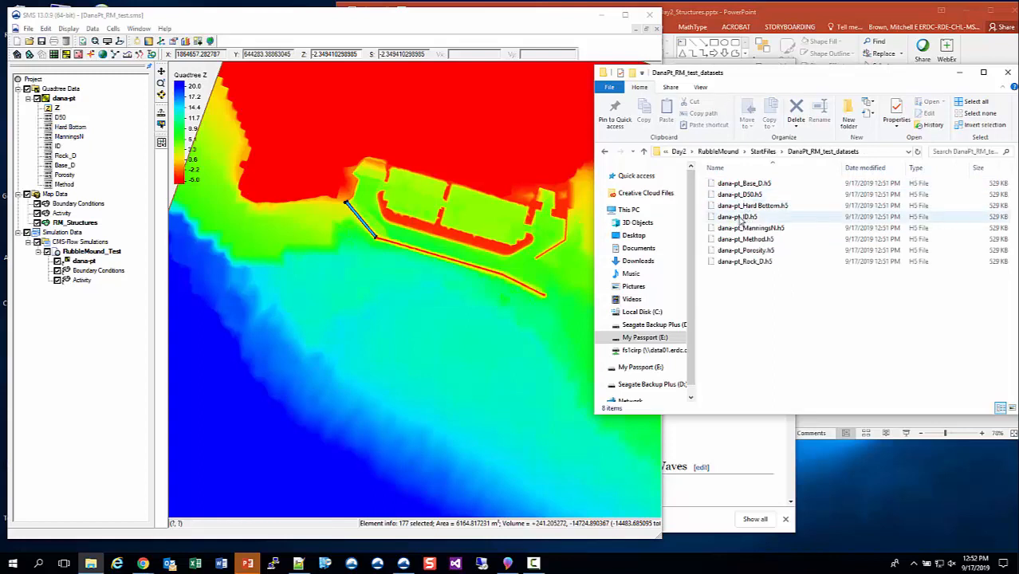
pyautogui.click(740, 217)
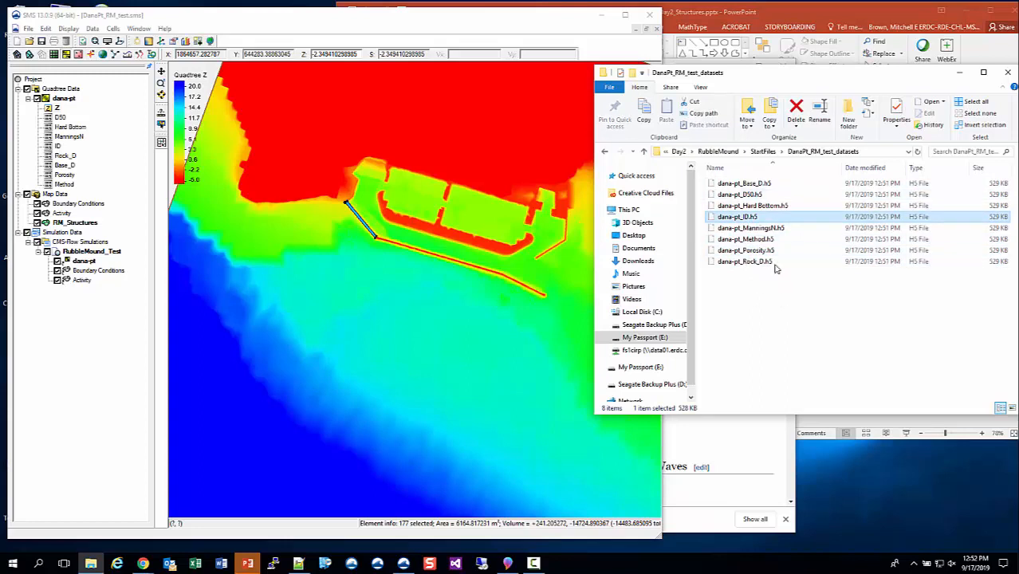
pyautogui.keyDown('ctrl'); pyautogui.click(748, 184); pyautogui.keyUp('ctrl')
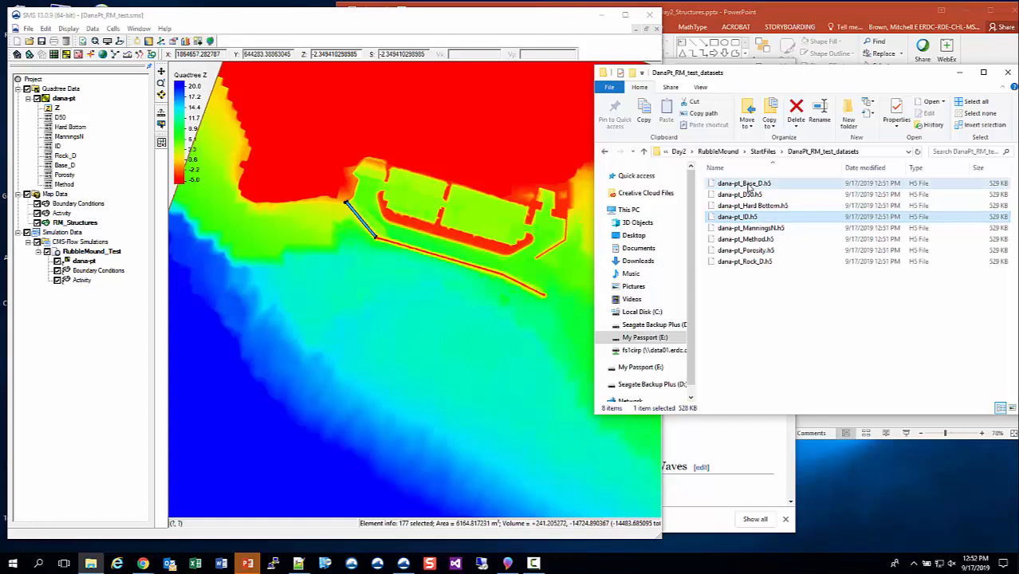
pyautogui.keyDown('ctrl'); pyautogui.click(753, 239); pyautogui.keyUp('ctrl')
pyautogui.keyDown('ctrl'); pyautogui.click(756, 253); pyautogui.keyUp('ctrl')
pyautogui.keyDown('ctrl'); pyautogui.click(757, 262); pyautogui.keyUp('ctrl')
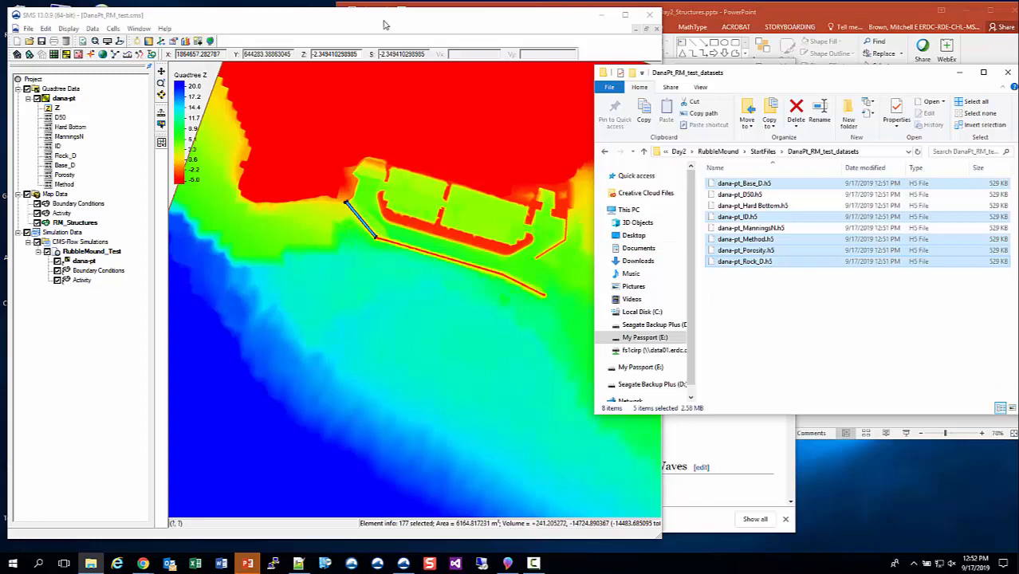
pyautogui.click(763, 151)
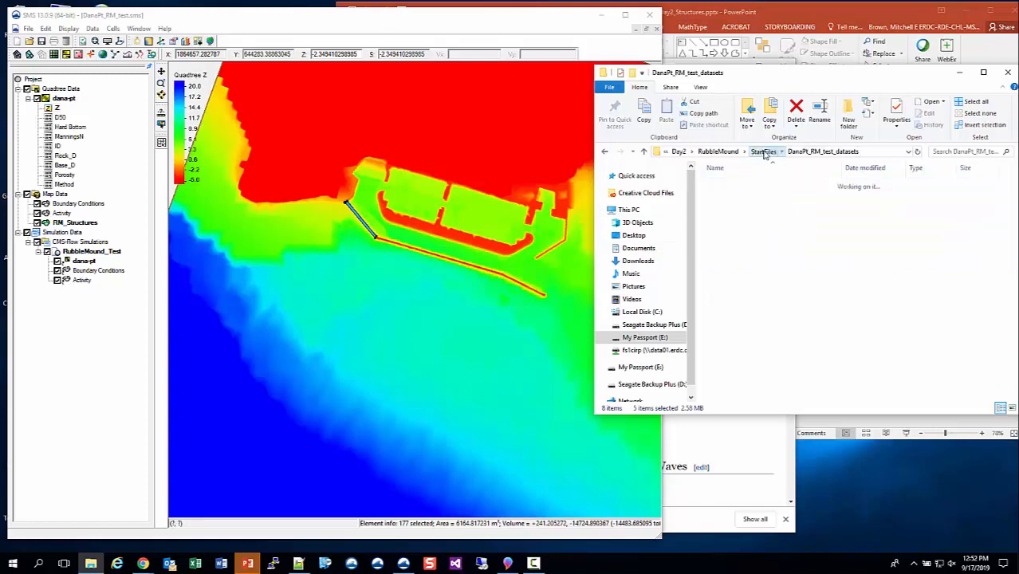
pyautogui.click(748, 308)
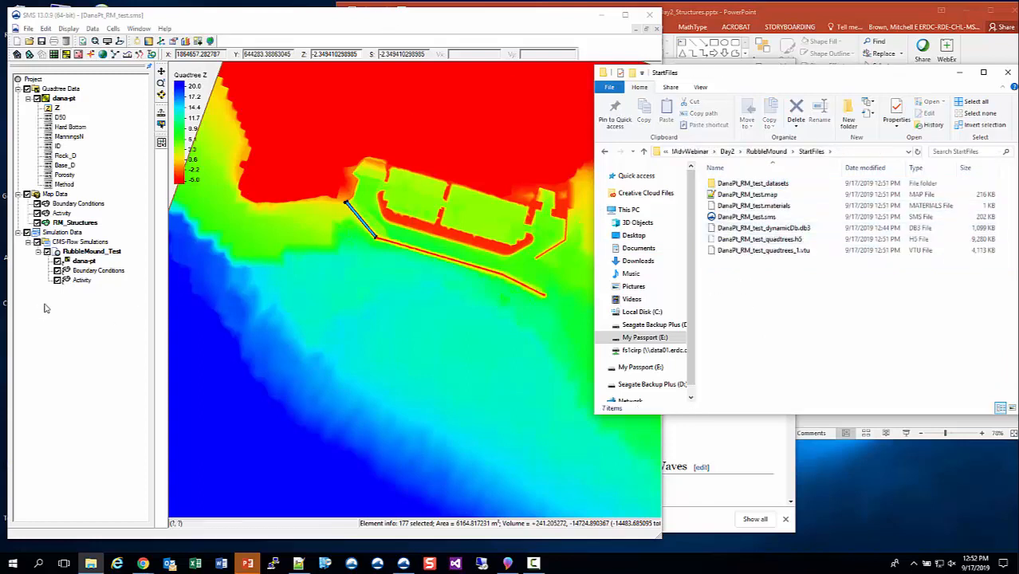
# Open Model Control for the RubbleMound_Test simulation and turn off writing the single hot start output file.
pyautogui.click(72, 252)
pyautogui.rightClick(73, 252)
pyautogui.click(115, 313)
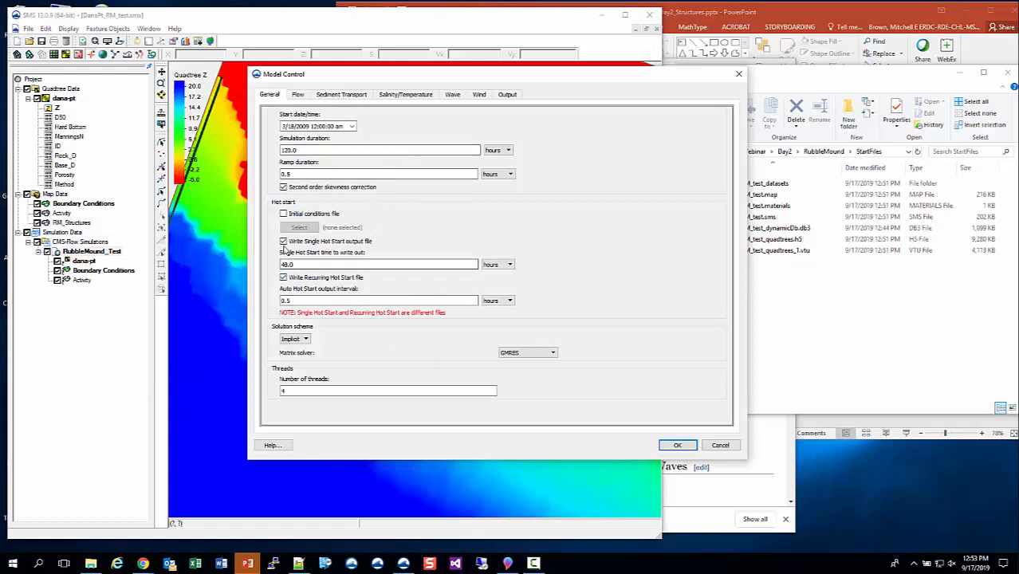
pyautogui.click(284, 242)
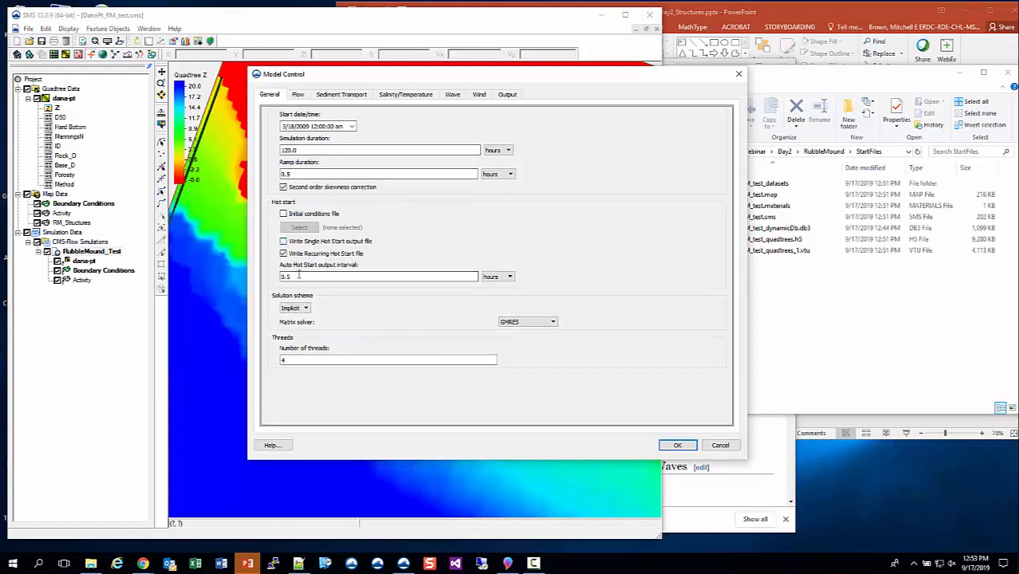
# Set the auto hot start output interval to 24 hours.
pyautogui.doubleClick(299, 276)
pyautogui.write('24')
pyautogui.click(346, 358)
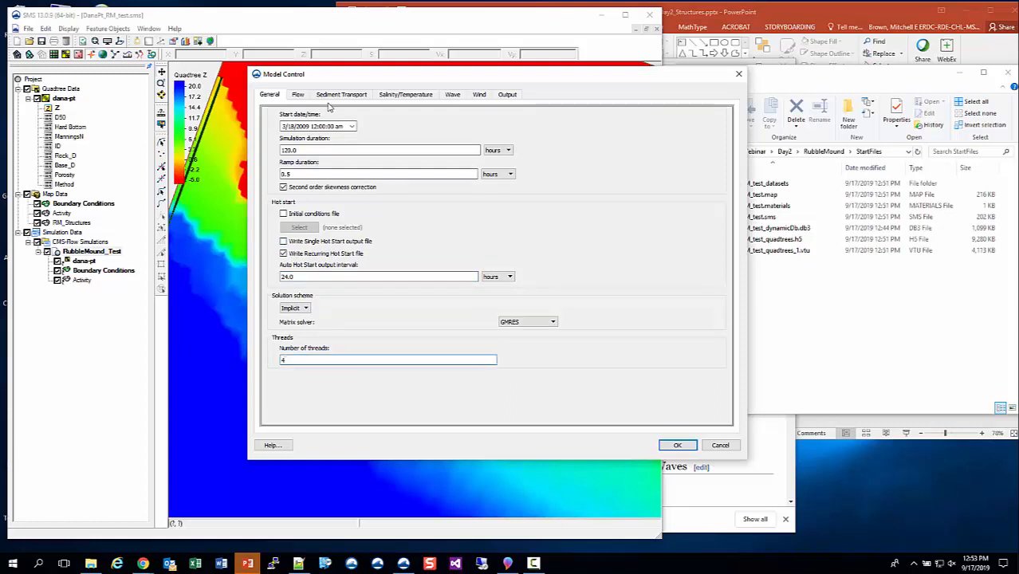
# Enable the Sediment Total-Load Capacity, Sediment Total-Load Concentration and Fraction Suspended transport outputs and accept the model control settings.
pyautogui.click(300, 96)
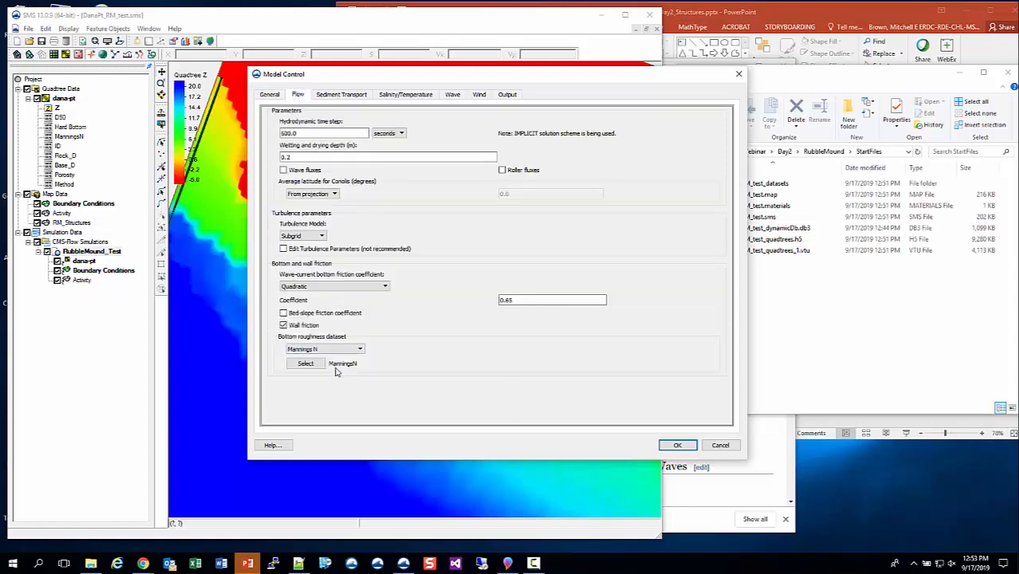
pyautogui.click(352, 94)
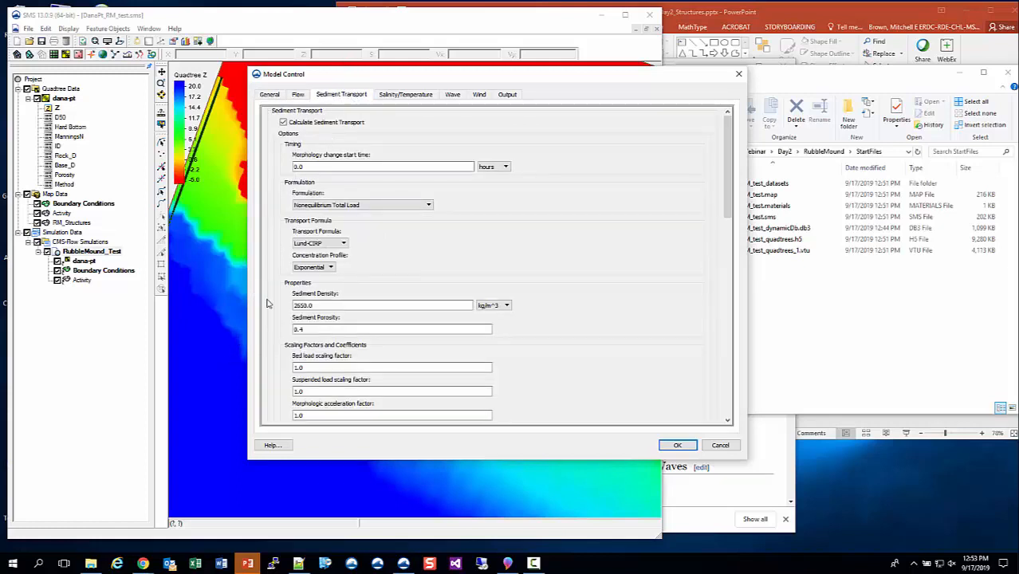
pyautogui.scroll(-15, 269, 311)
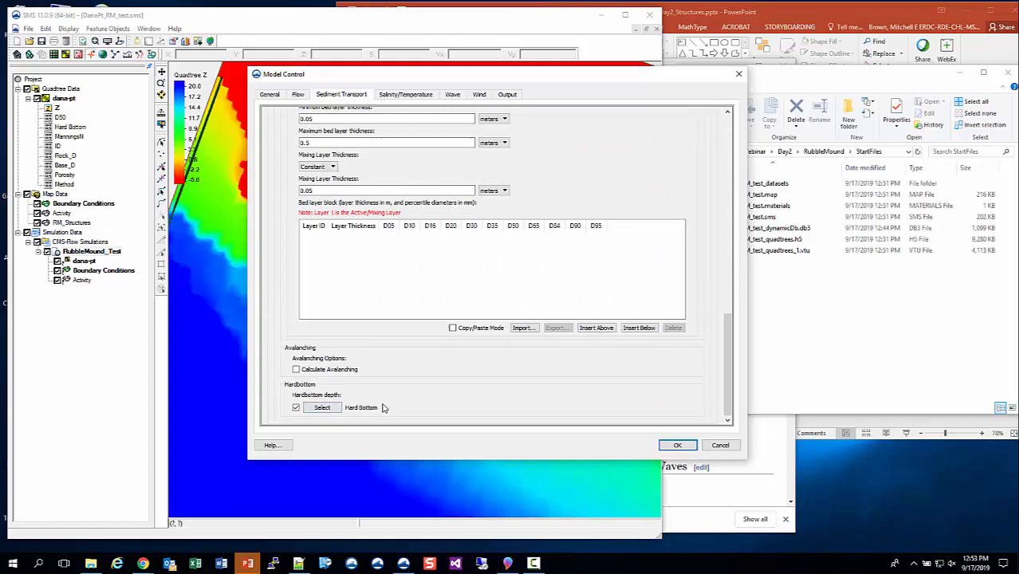
pyautogui.scroll(10, 379, 280)
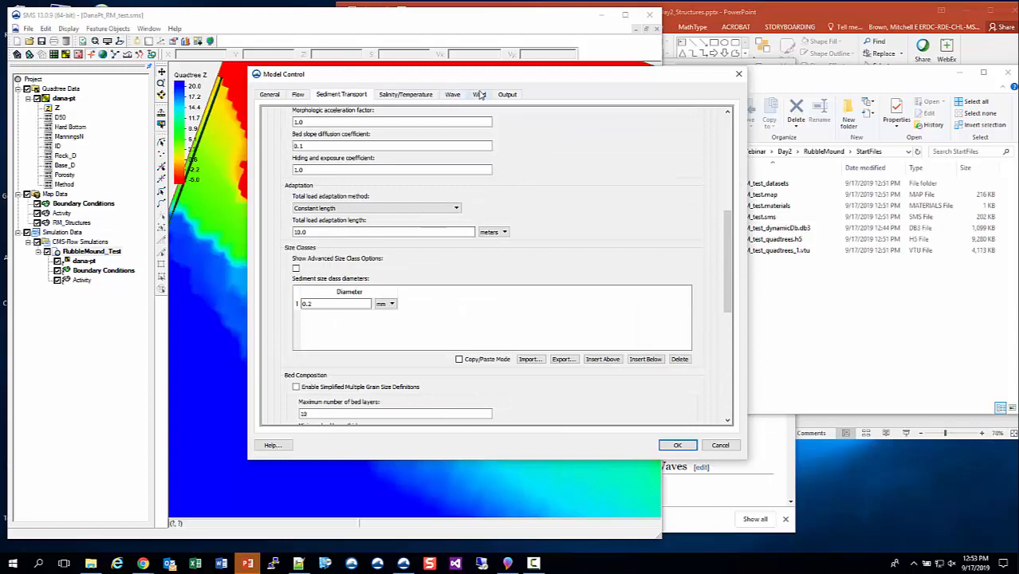
pyautogui.click(508, 95)
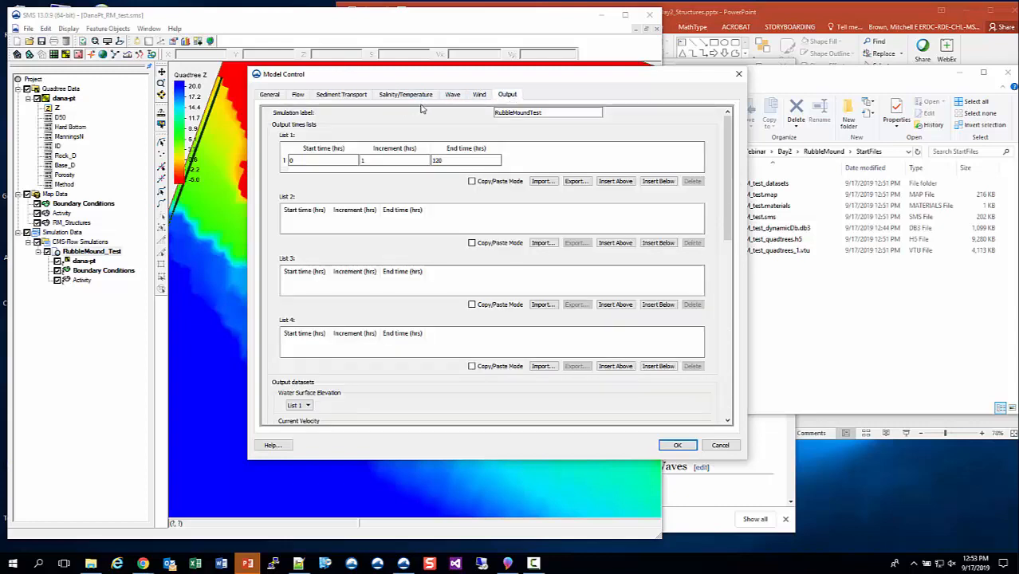
pyautogui.scroll(-5, 427, 401)
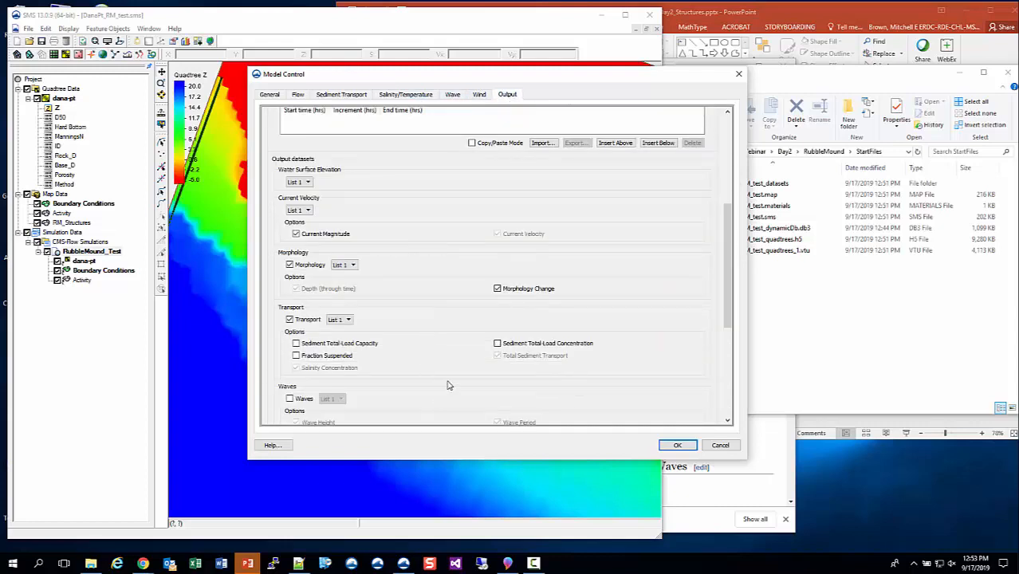
pyautogui.click(315, 357)
pyautogui.click(323, 346)
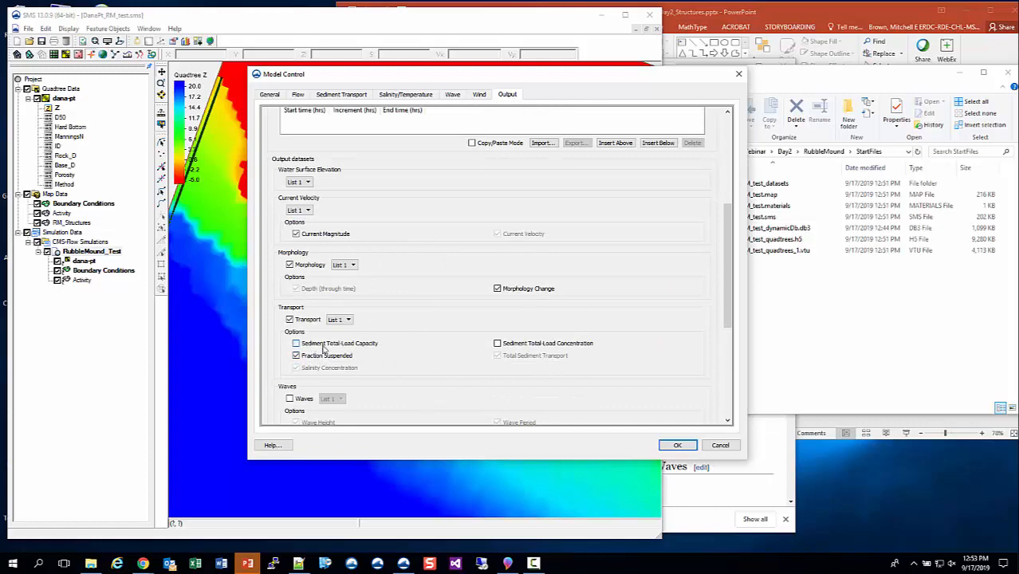
pyautogui.click(544, 345)
pyautogui.click(677, 445)
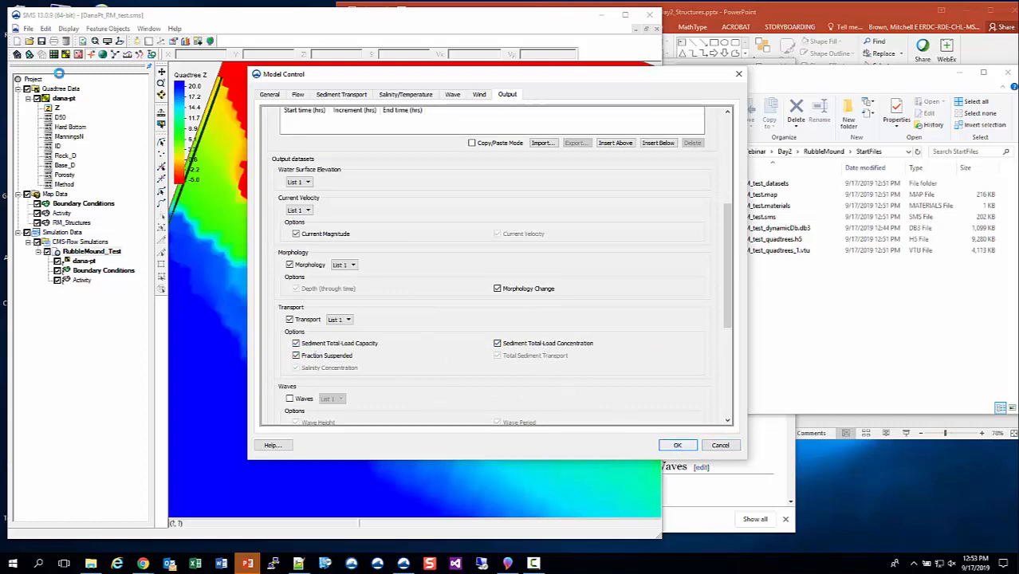
# Save the project and export the RubbleMound_Test simulation as CMS-Flow input files.
pyautogui.click(92, 251)
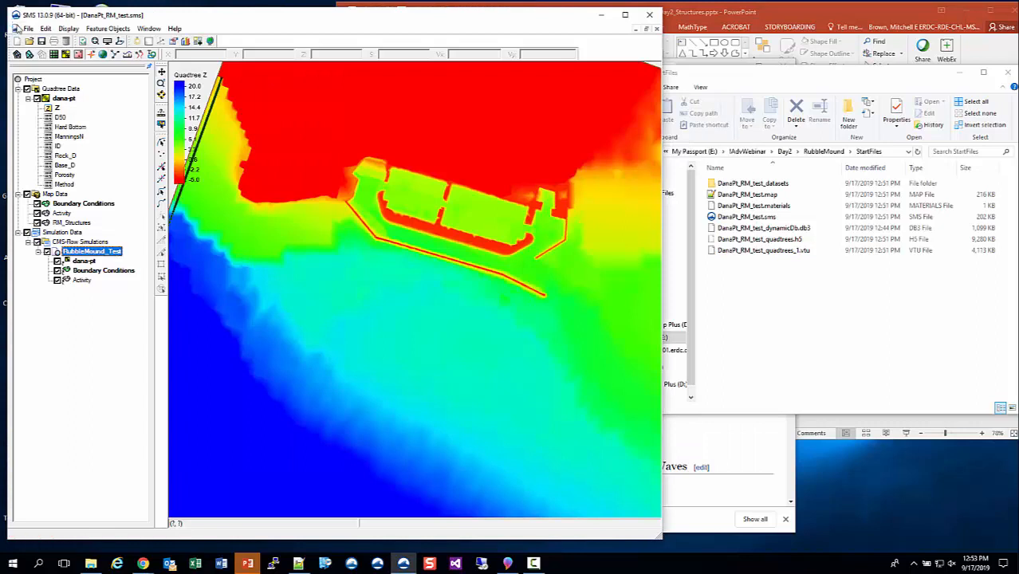
pyautogui.rightClick(92, 251)
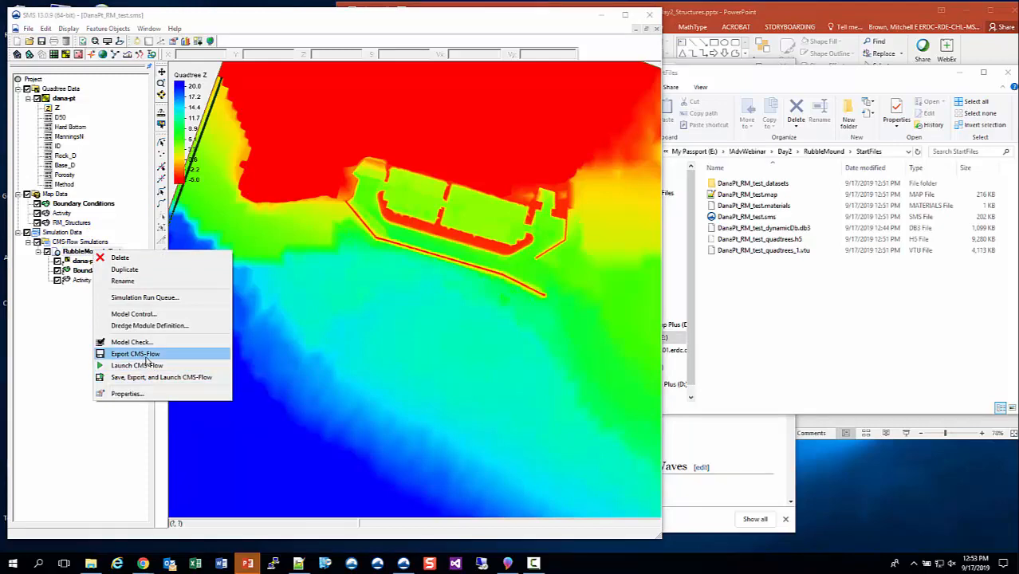
pyautogui.click(64, 16)
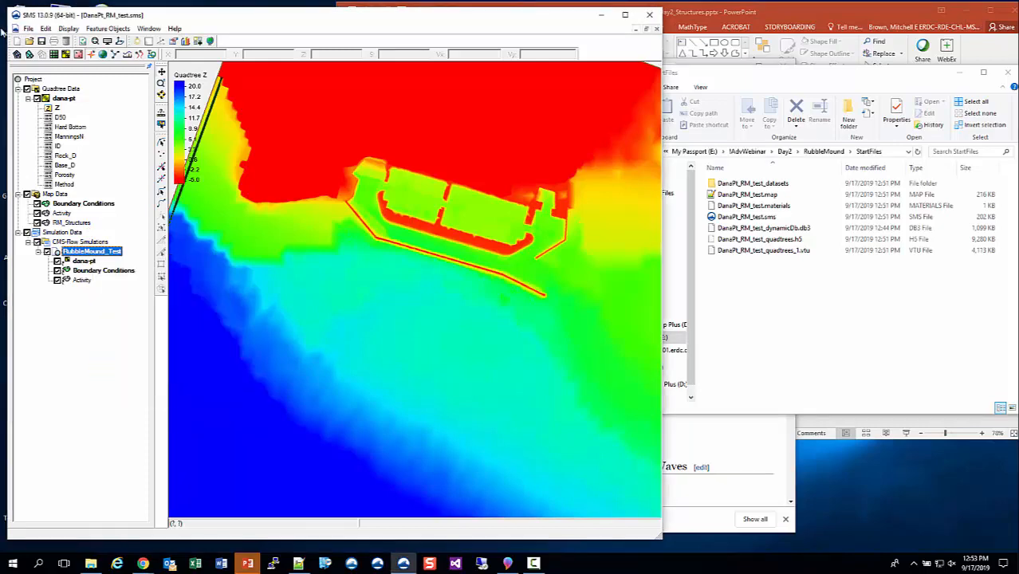
pyautogui.click(28, 29)
pyautogui.click(94, 116)
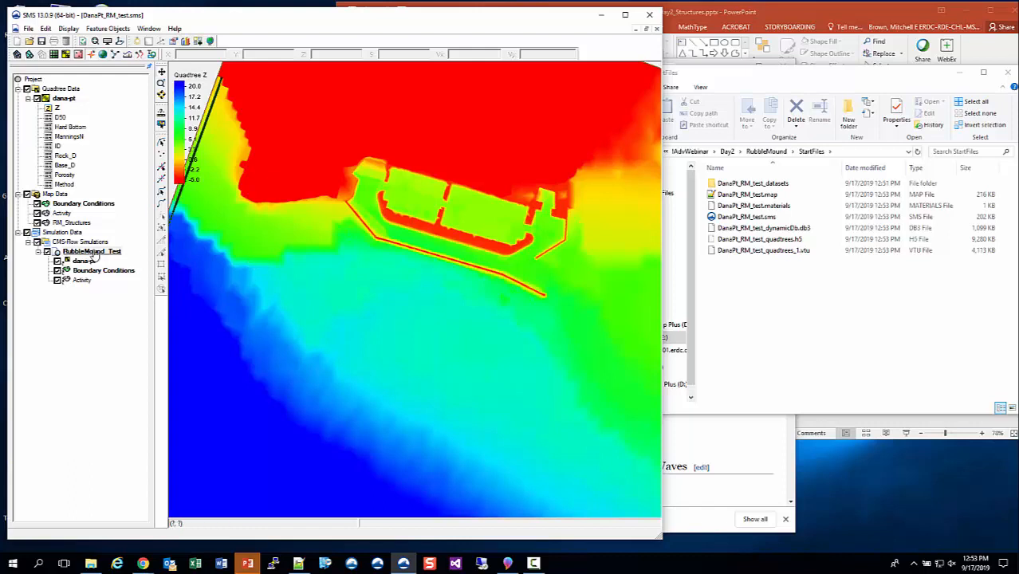
pyautogui.rightClick(94, 253)
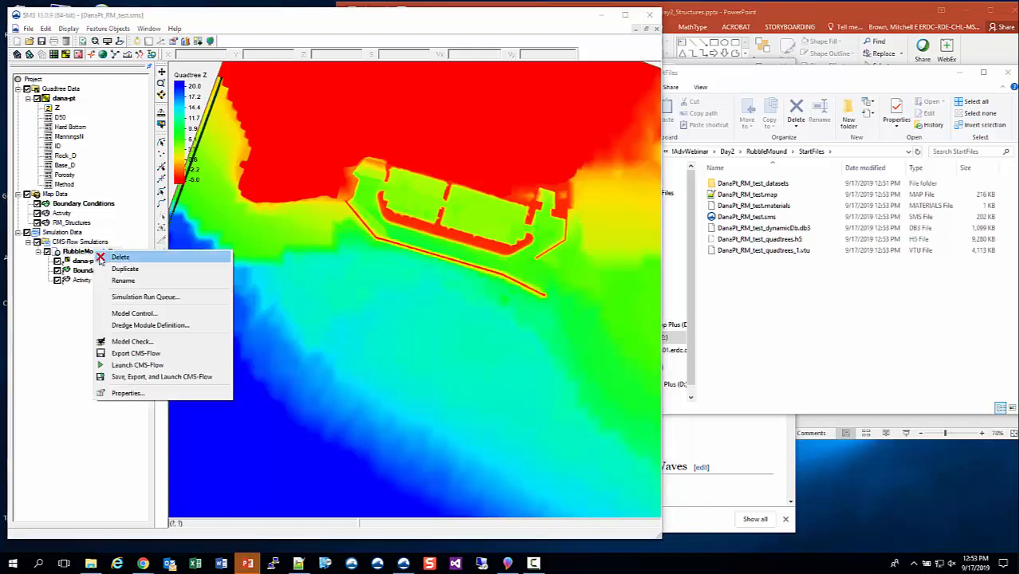
pyautogui.click(125, 358)
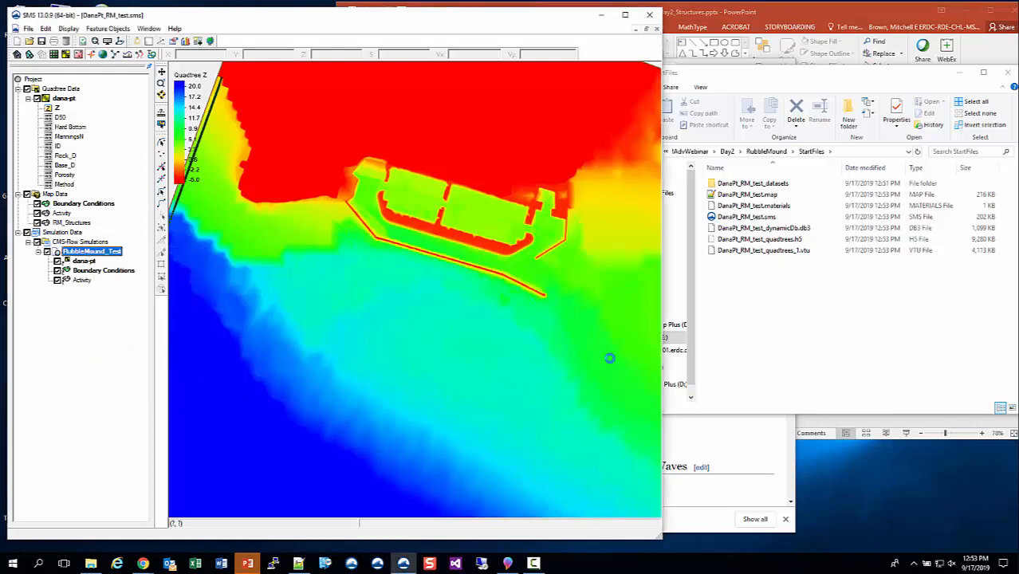
# Browse the exported CMS-Flow folders for the RubbleMound_Test simulation in the file explorer.
pyautogui.click(763, 331)
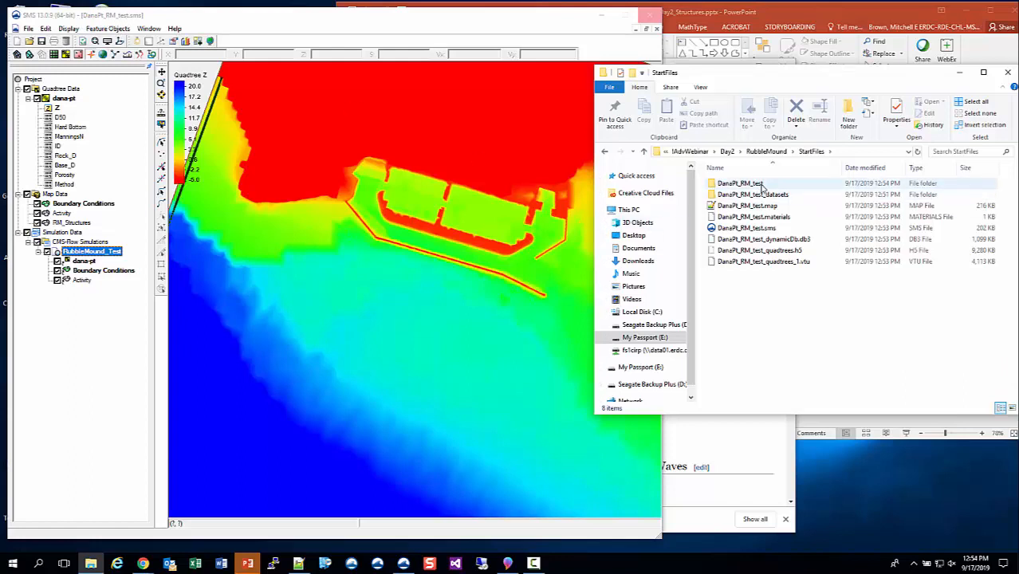
pyautogui.doubleClick(741, 183)
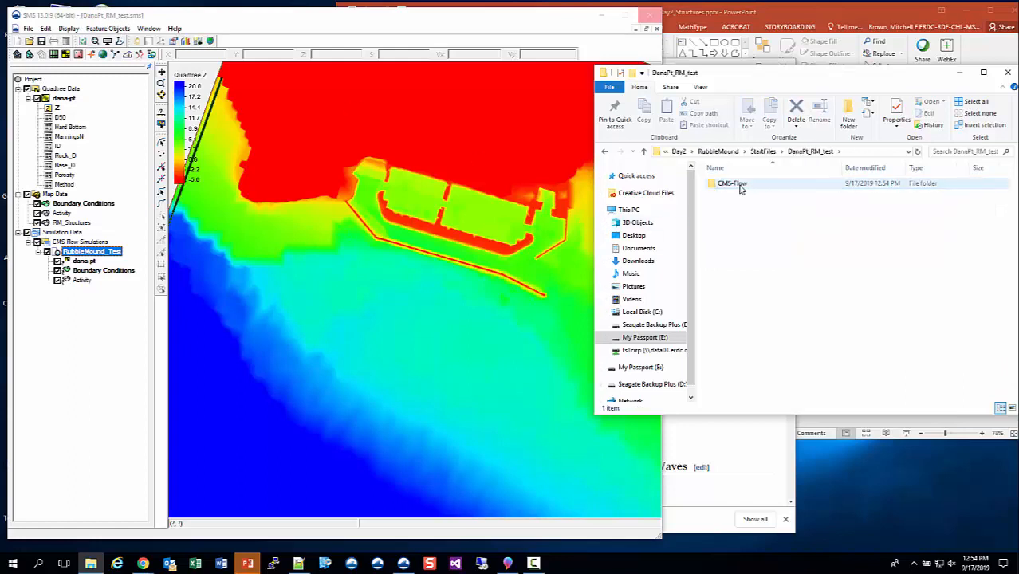
pyautogui.doubleClick(740, 185)
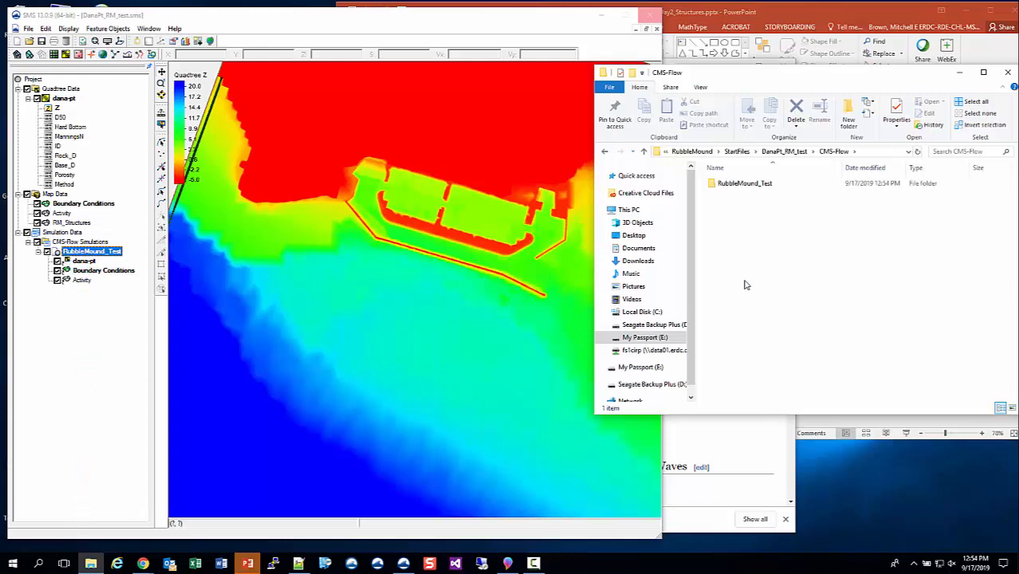
pyautogui.doubleClick(744, 183)
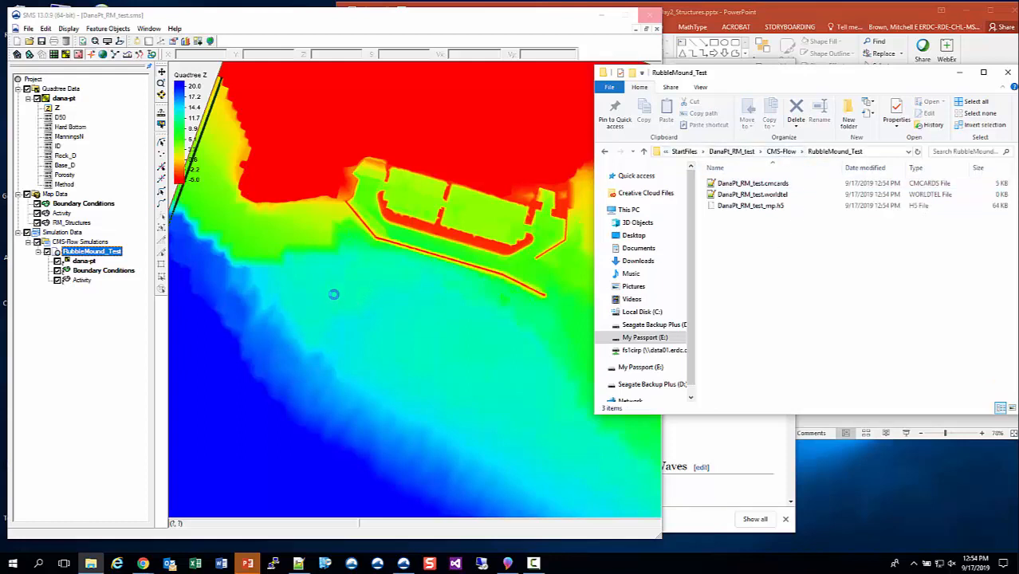
pyautogui.click(740, 152)
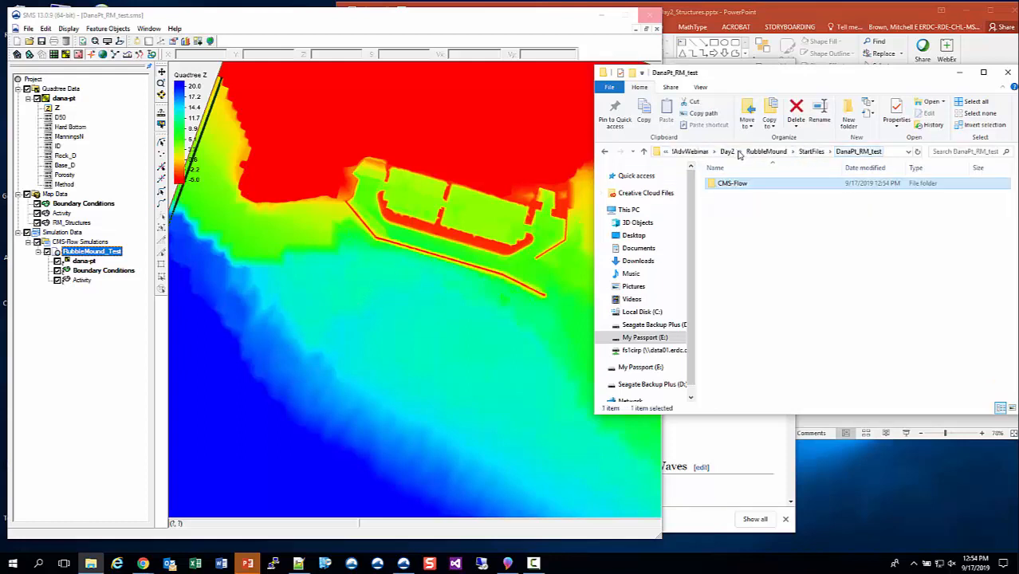
pyautogui.click(764, 151)
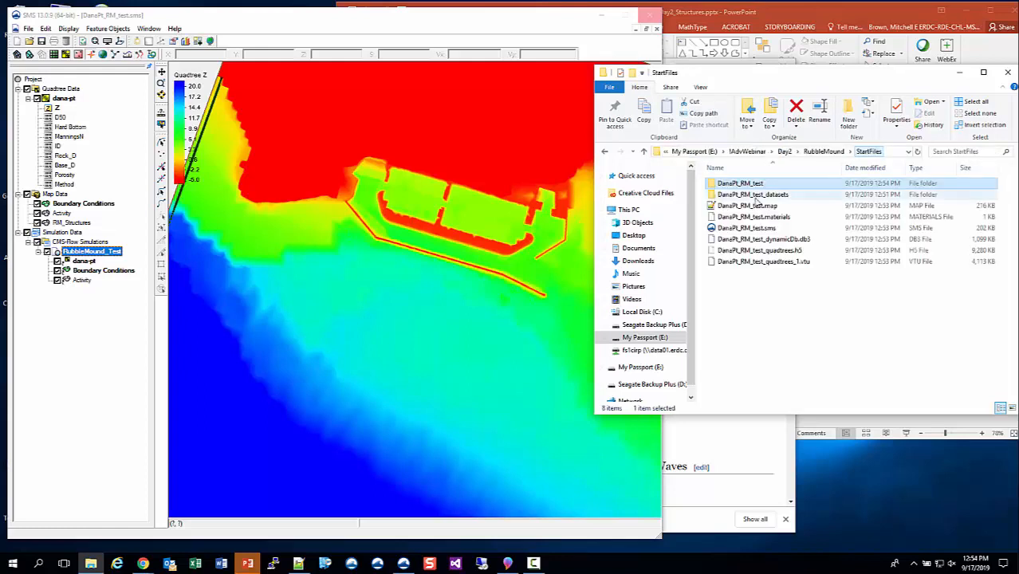
# Copy the Base_D, ID, Method, Porosity and Rock_D dataset files from the datasets folder into the RubbleMound_Test export folder.
pyautogui.doubleClick(753, 196)
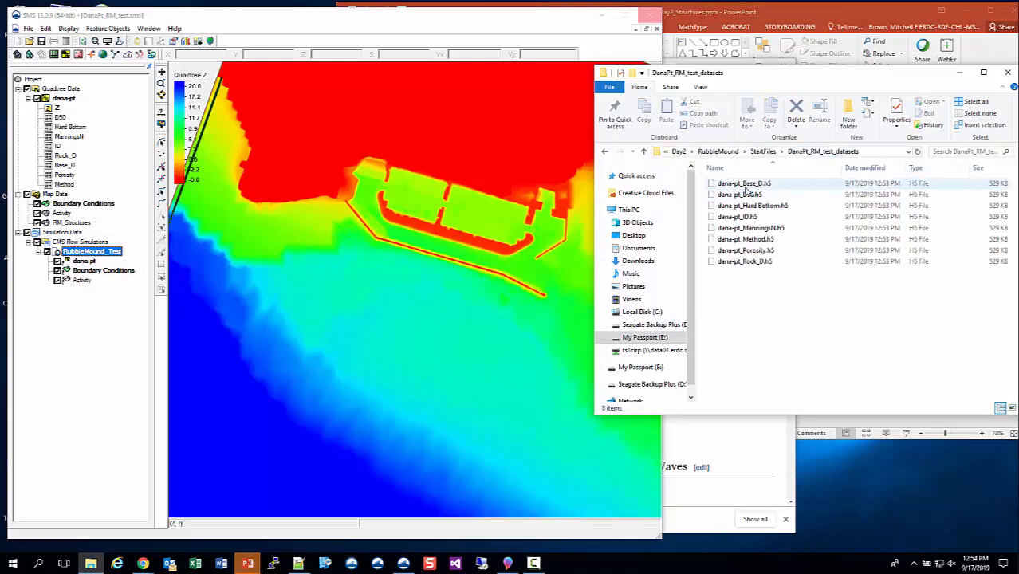
pyautogui.click(746, 184)
pyautogui.keyDown('ctrl'); pyautogui.click(739, 216); pyautogui.keyUp('ctrl')
pyautogui.keyDown('ctrl'); pyautogui.click(746, 238); pyautogui.keyUp('ctrl')
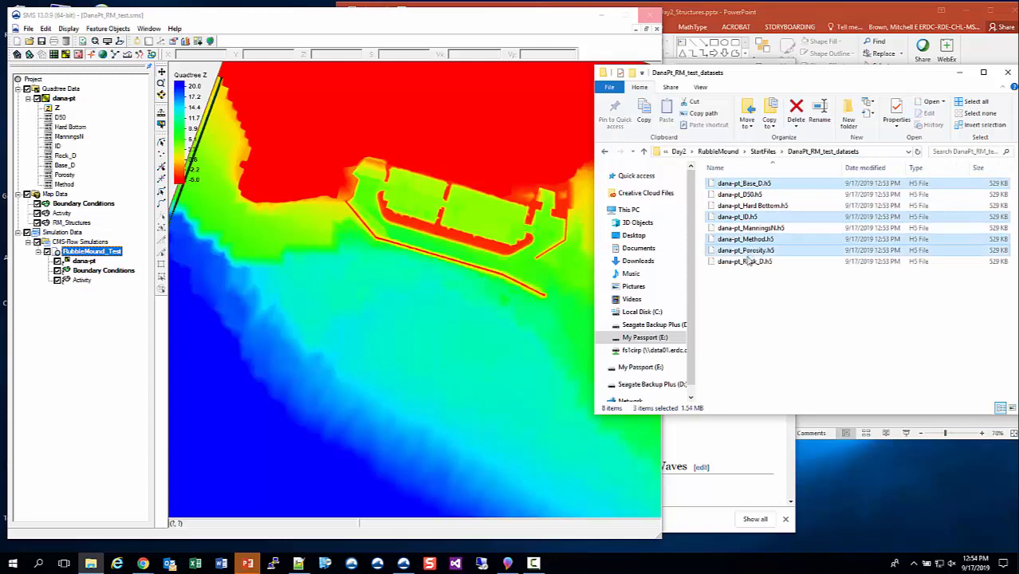
pyautogui.keyDown('ctrl'); pyautogui.click(745, 262); pyautogui.keyUp('ctrl')
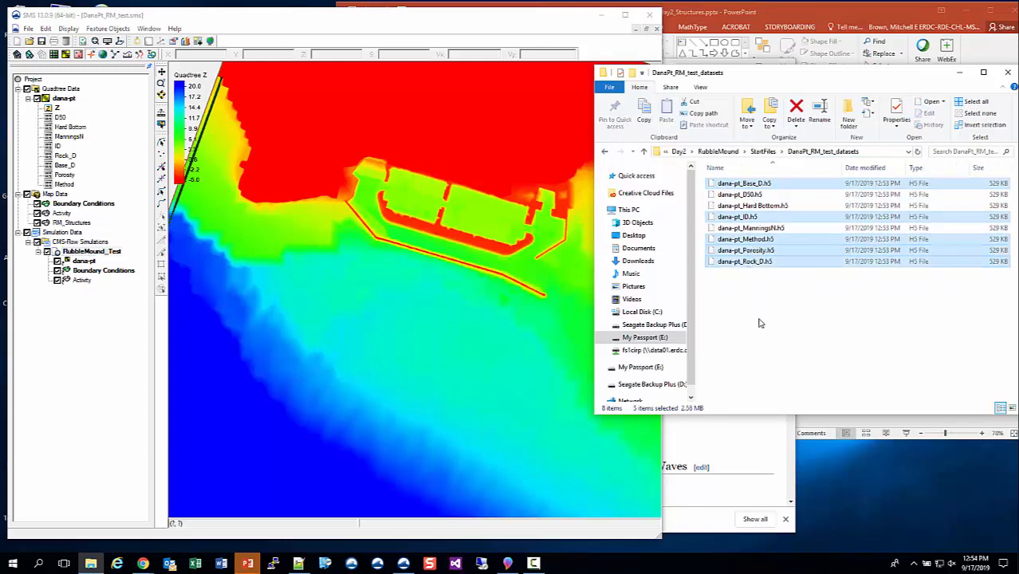
pyautogui.click(765, 152)
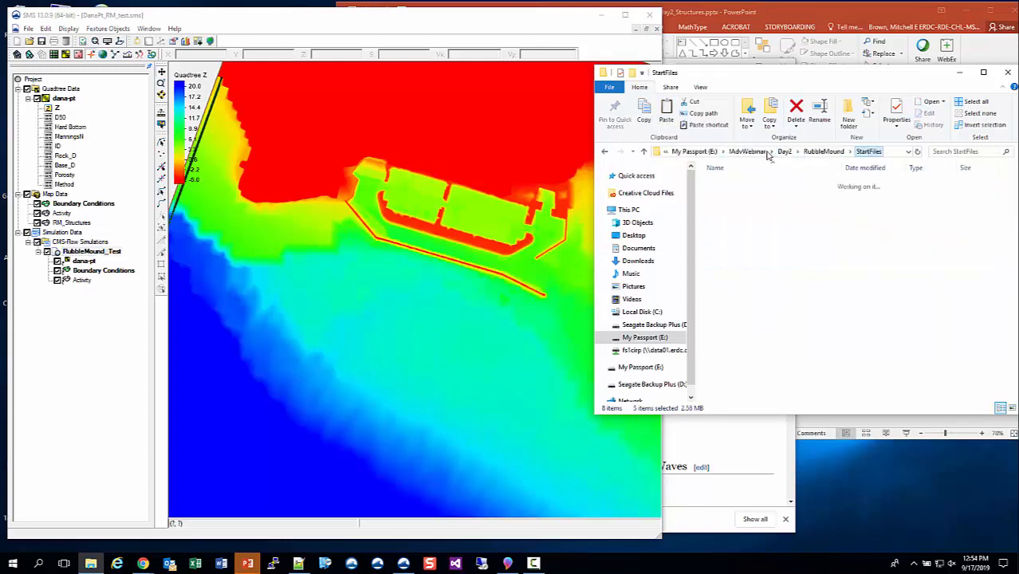
pyautogui.doubleClick(754, 184)
pyautogui.doubleClick(754, 185)
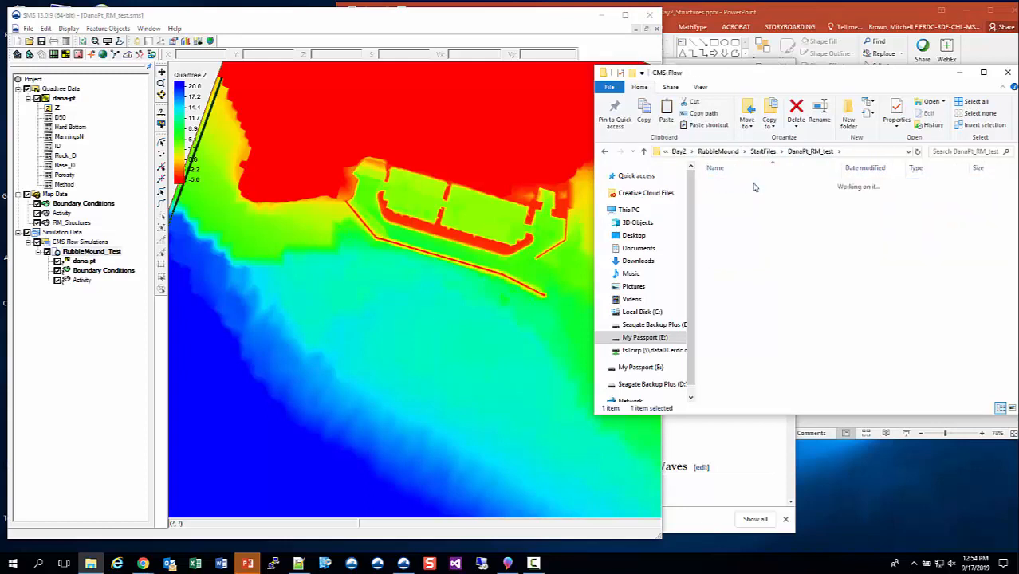
pyautogui.doubleClick(754, 184)
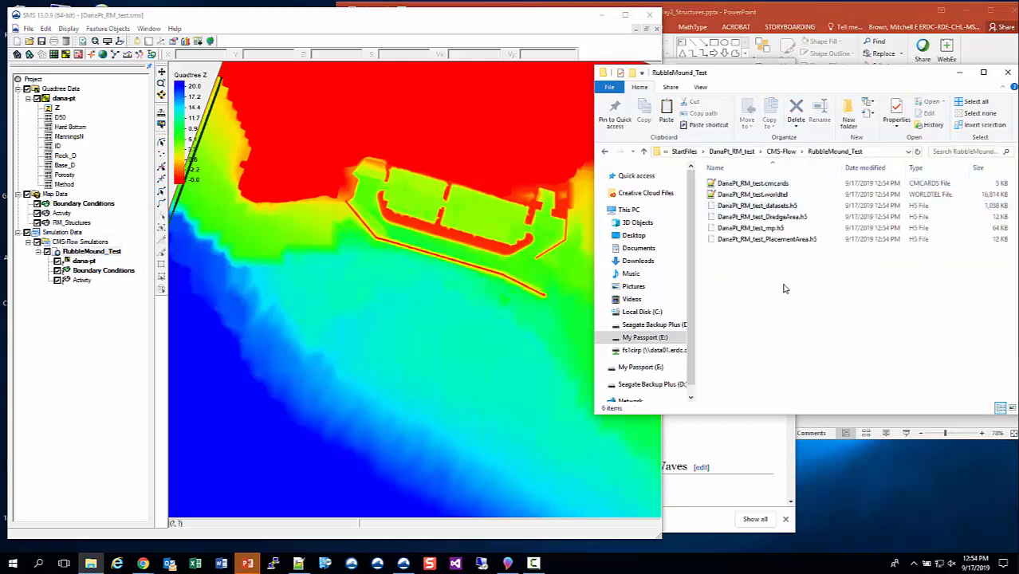
pyautogui.hotkey('ctrl', 'v')
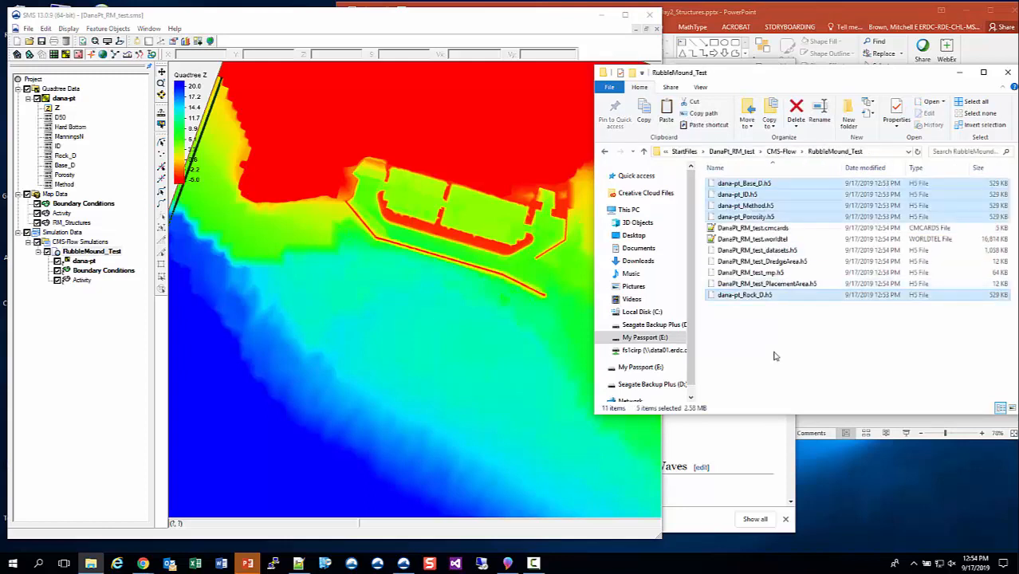
pyautogui.click(769, 328)
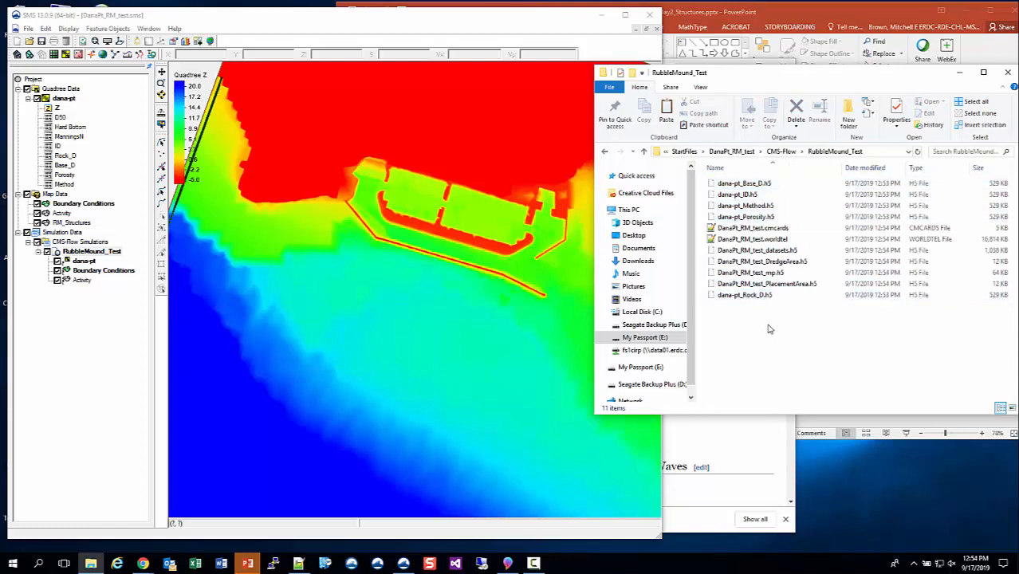
# Create a new file named advanced.cmcards in the RubbleMound_Test folder and open it in Notepad++.
pyautogui.rightClick(769, 329)
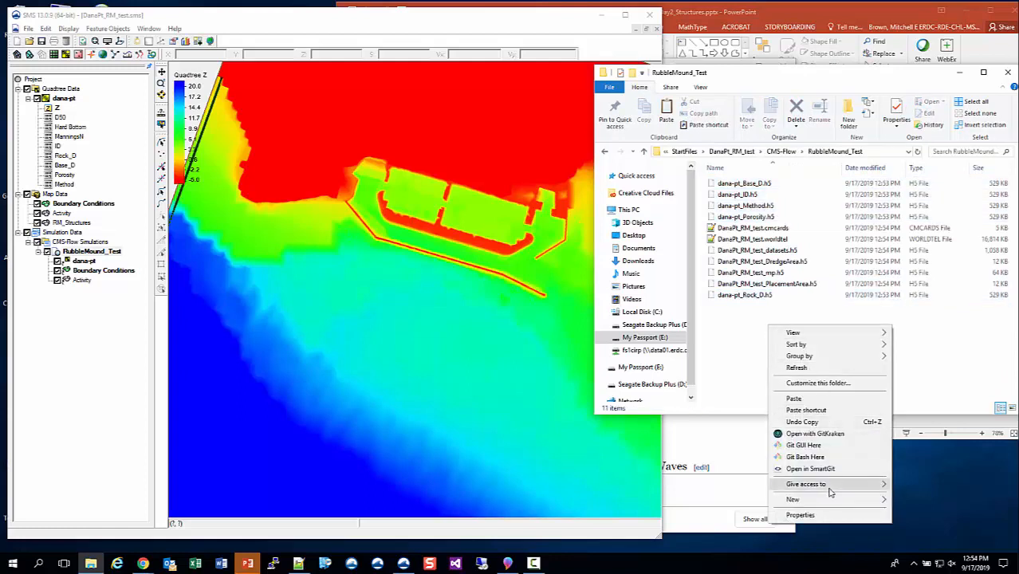
pyautogui.moveTo(843, 485)
pyautogui.moveTo(857, 501)
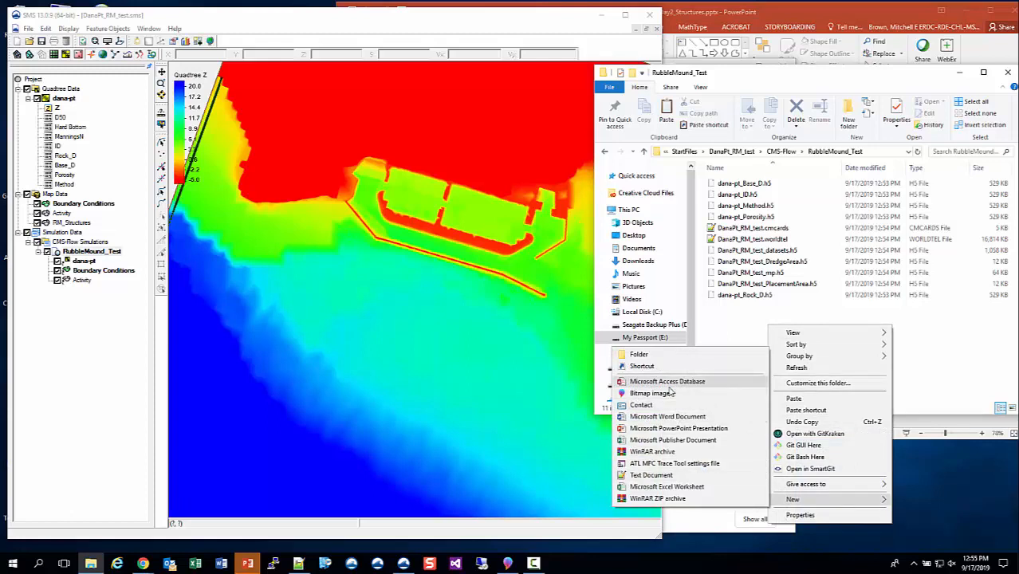
pyautogui.click(652, 475)
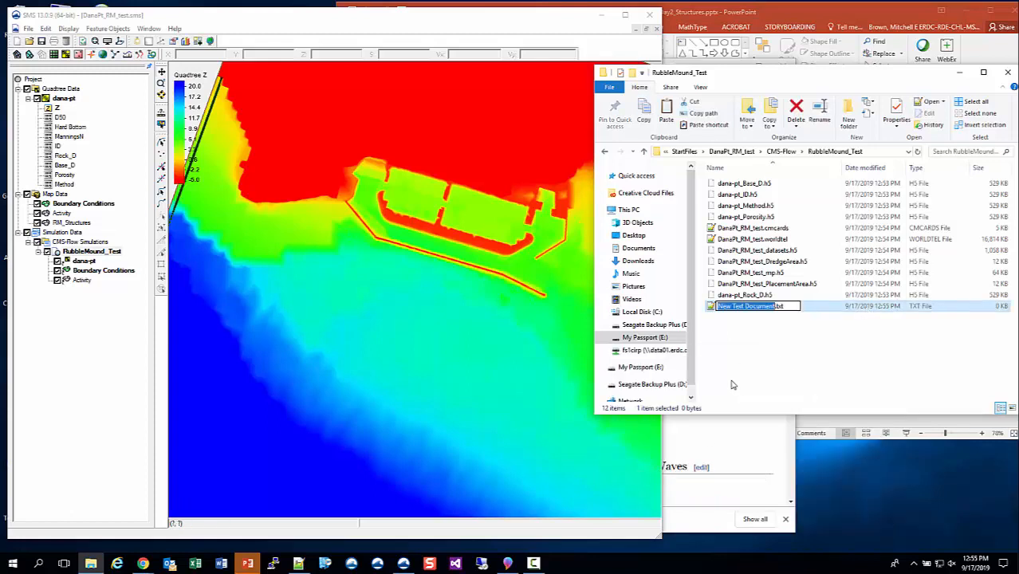
pyautogui.write('ed')
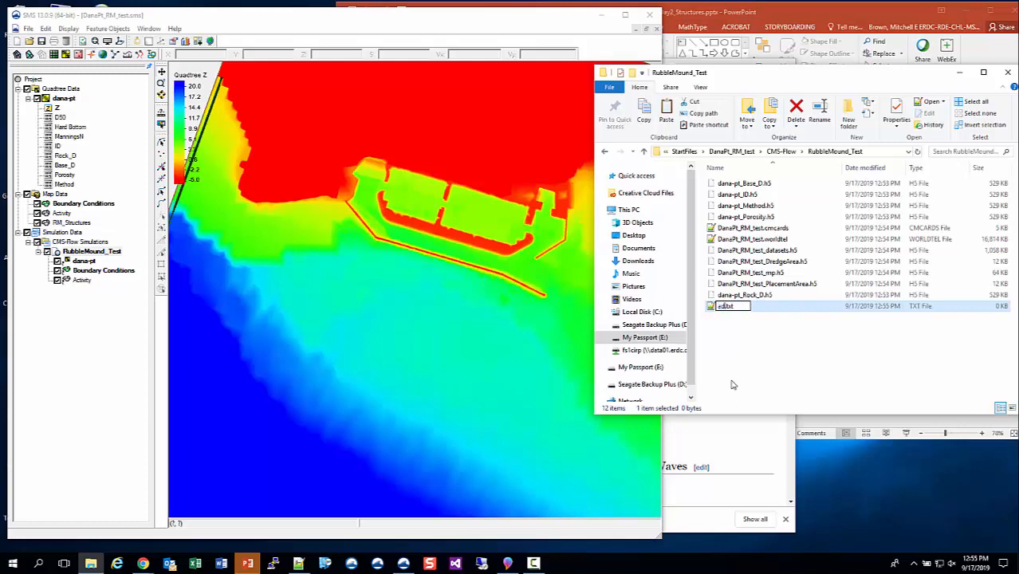
pyautogui.write('vanced.cmcards')
pyautogui.press('Delete')
pyautogui.press('Delete')
pyautogui.press('Delete')
pyautogui.press('Delete')
pyautogui.press('Return')
pyautogui.press('Return')
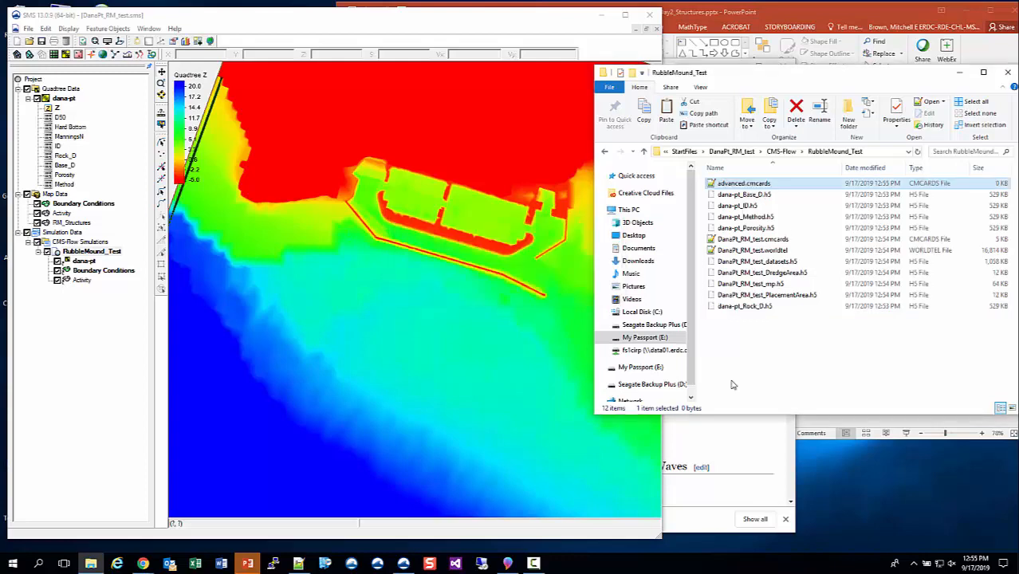
pyautogui.press('Return')
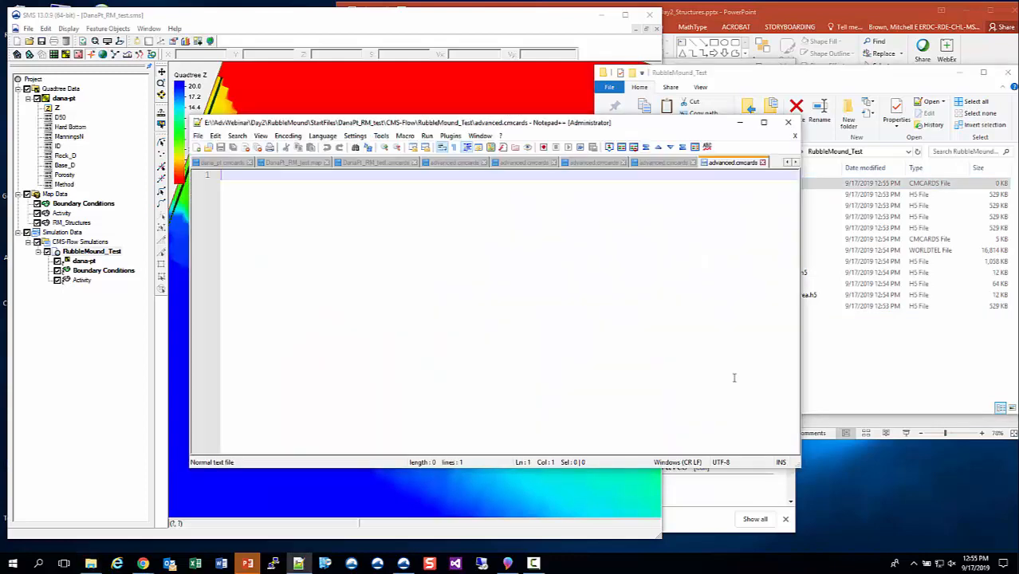
# Open the PowerPoint slide listing the rubble mound options for advanced.cmcards and place the editor beside it.
pyautogui.click(247, 564)
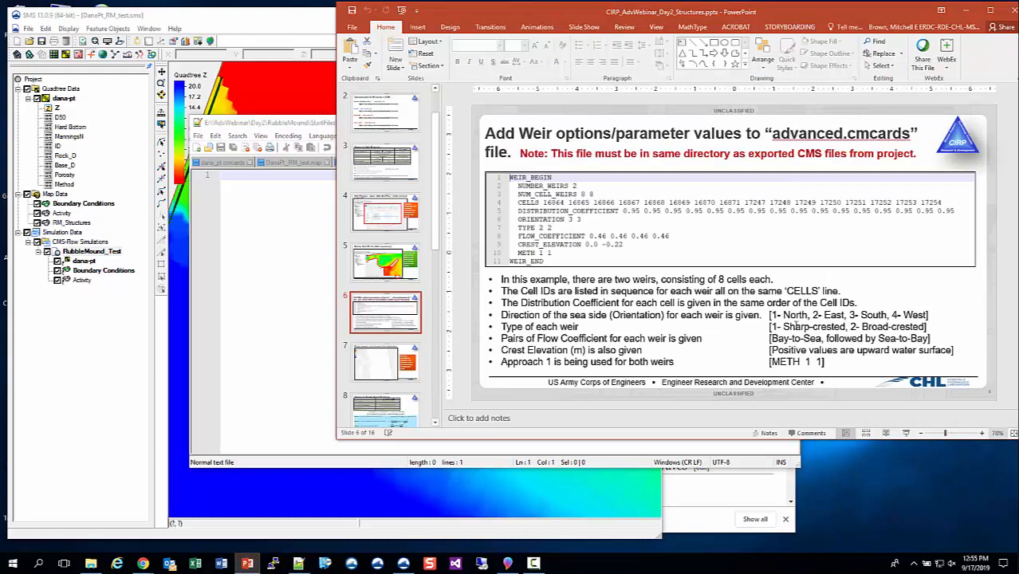
pyautogui.scroll(-5, 358, 383)
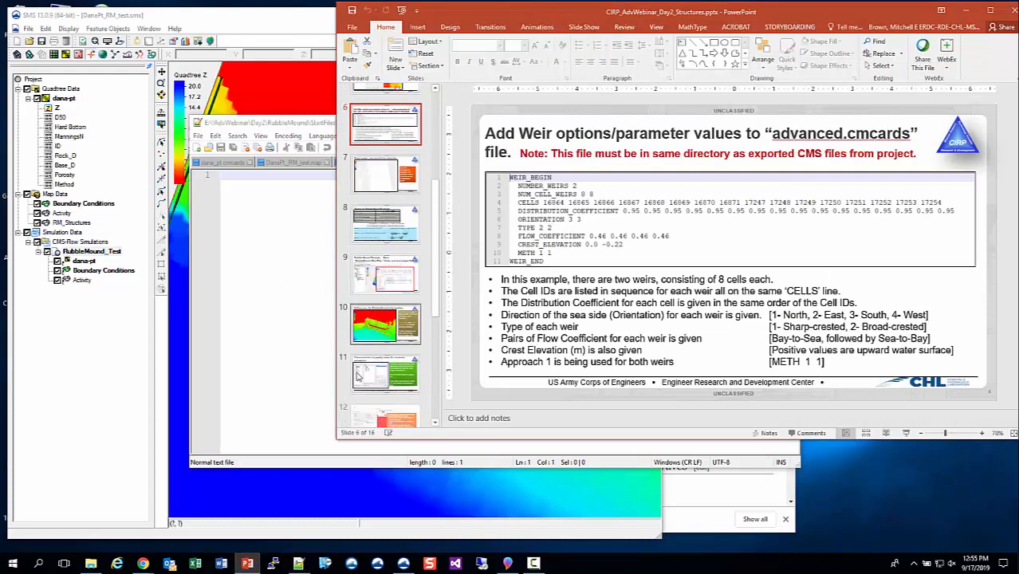
pyautogui.click(388, 252)
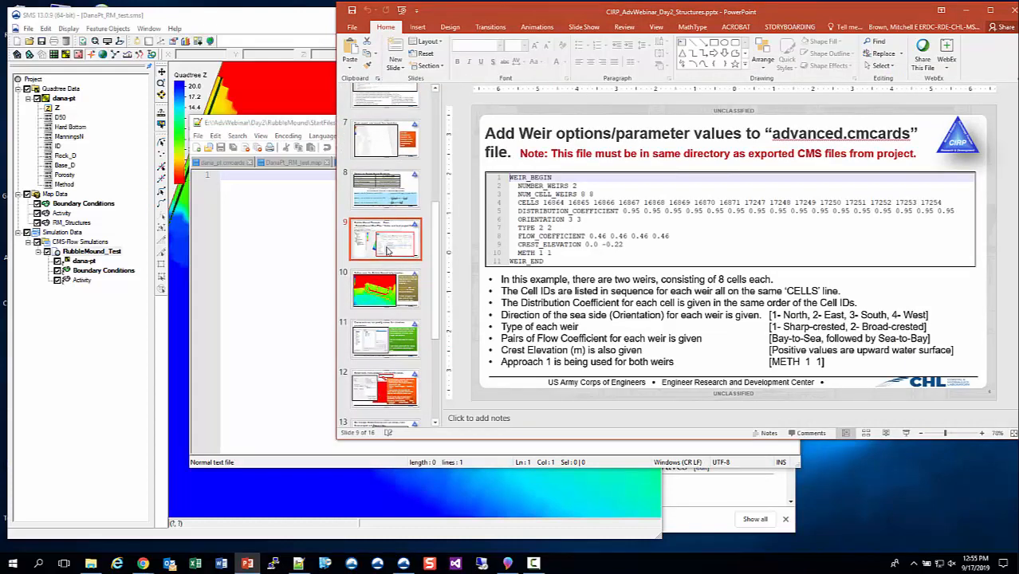
pyautogui.scroll(-3, 388, 343)
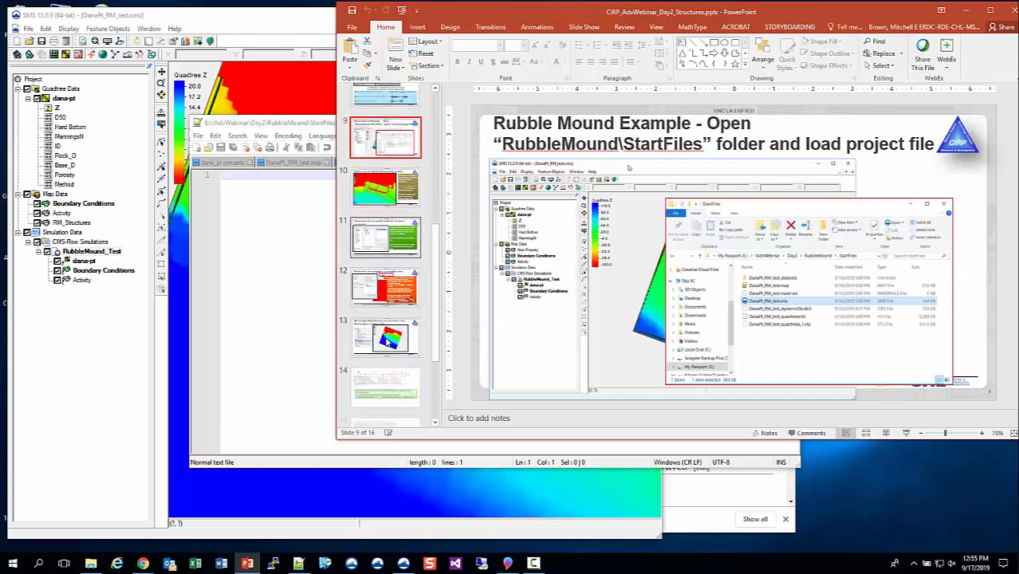
pyautogui.scroll(-1, 388, 343)
pyautogui.click(388, 345)
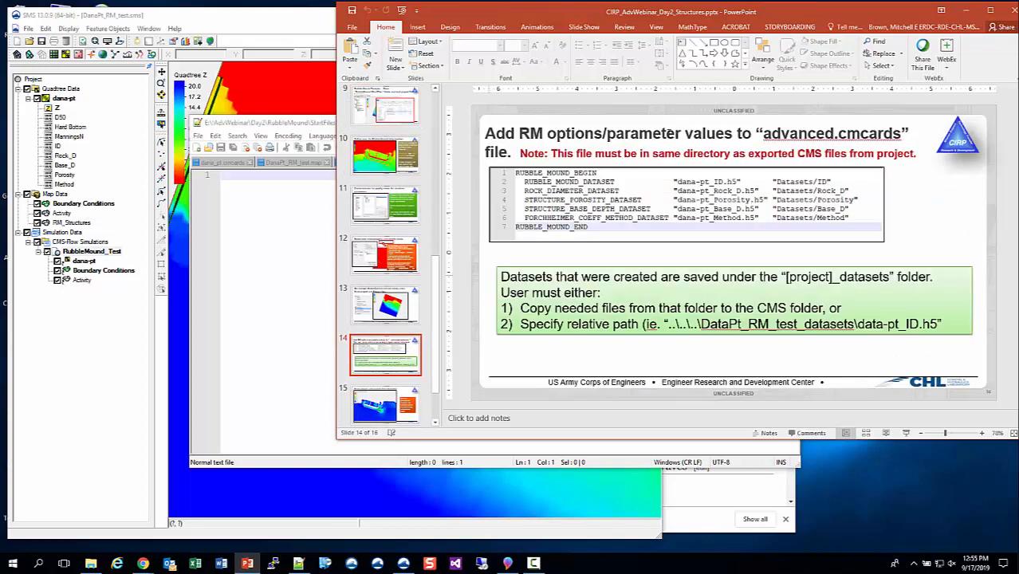
pyautogui.moveTo(288, 126); pyautogui.dragTo(232, 274)
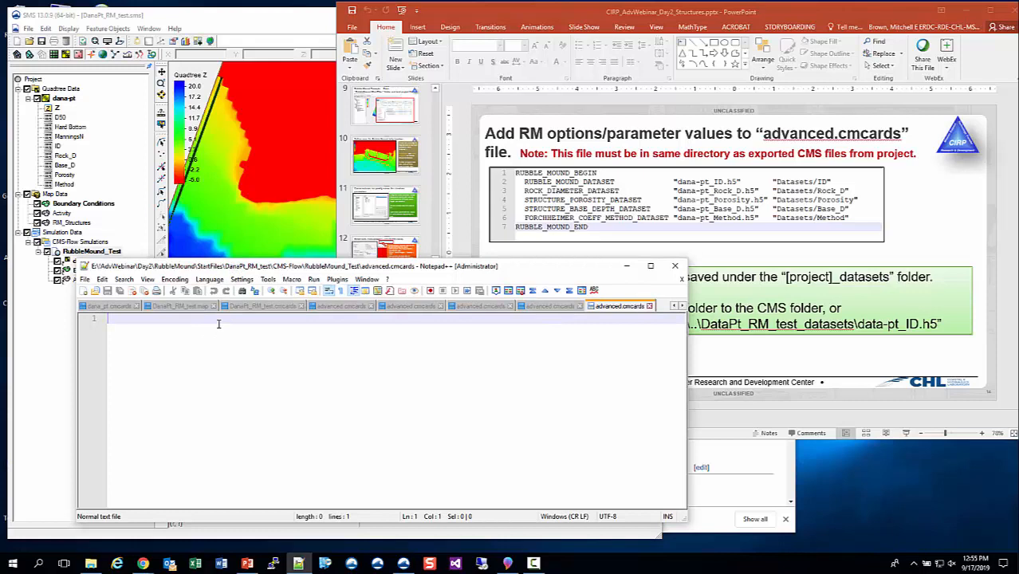
# Enter RUBBLE_MOUND_BEGIN on the first line of advanced.cmcards.
pyautogui.write('RUBBLE_')
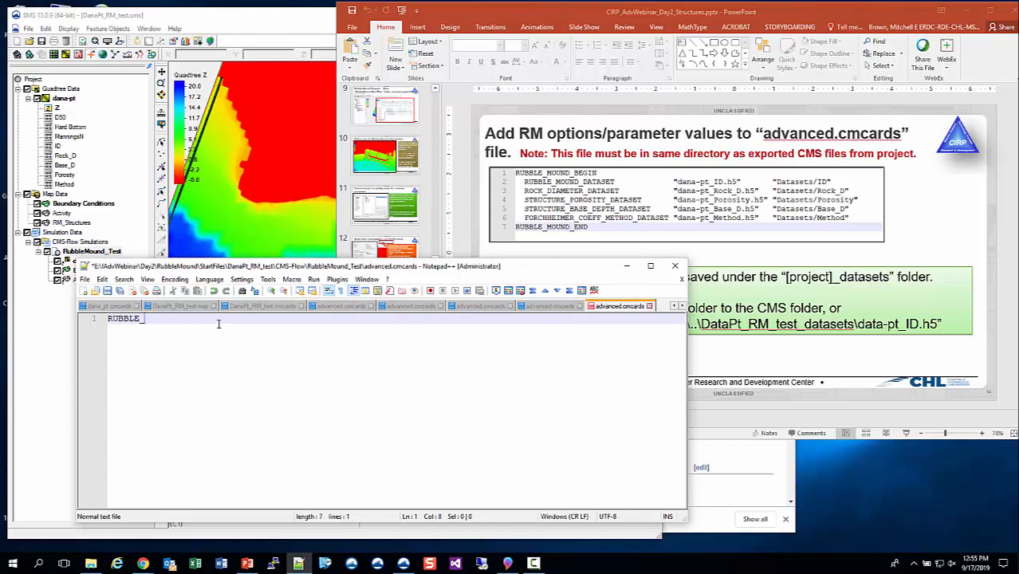
pyautogui.write('MOUND_BEGIN')
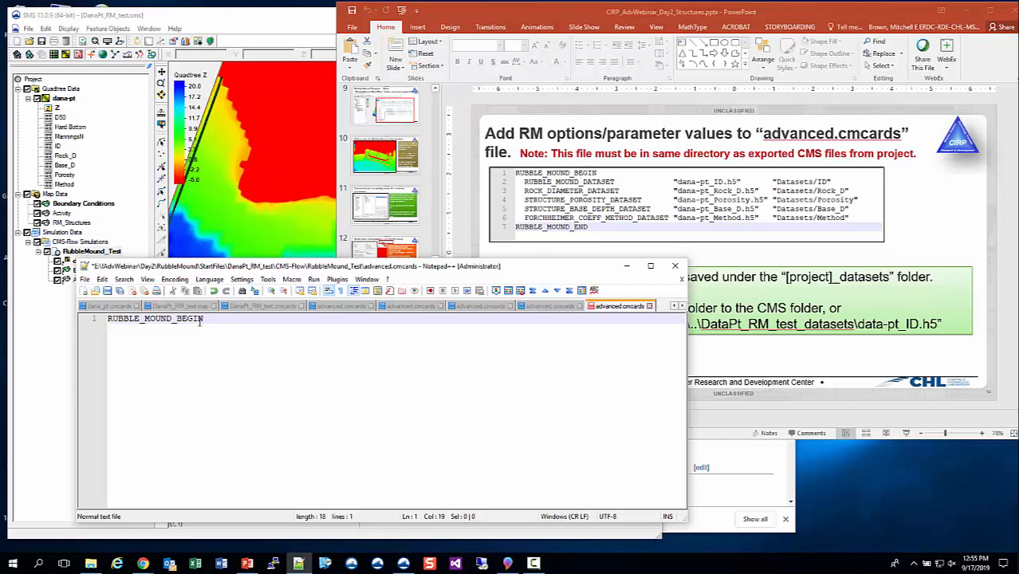
pyautogui.press('Return')
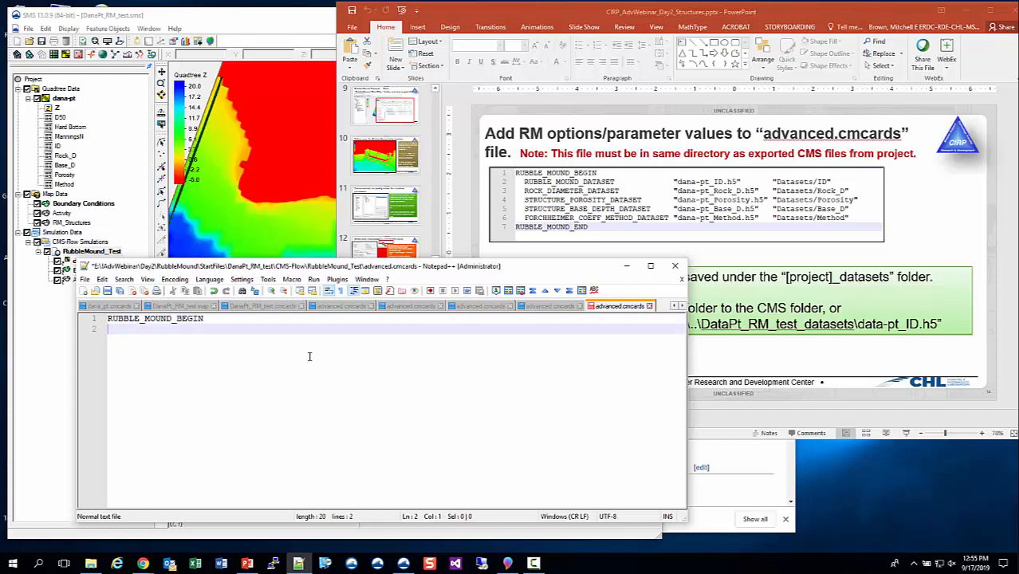
# Add a RUBBLE_MOUND_END line below it, leaving an empty line between the two.
pyautogui.hotkey('ctrl', 'a')
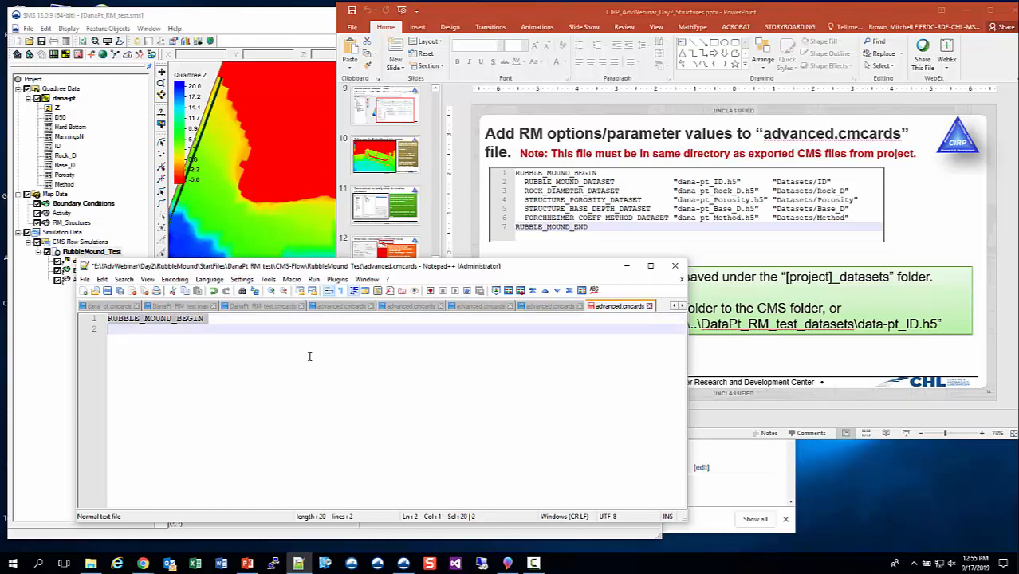
pyautogui.hotkey('ctrl', 'c')
pyautogui.press('Down')
pyautogui.hotkey('ctrl', 'v')
pyautogui.press('Up')
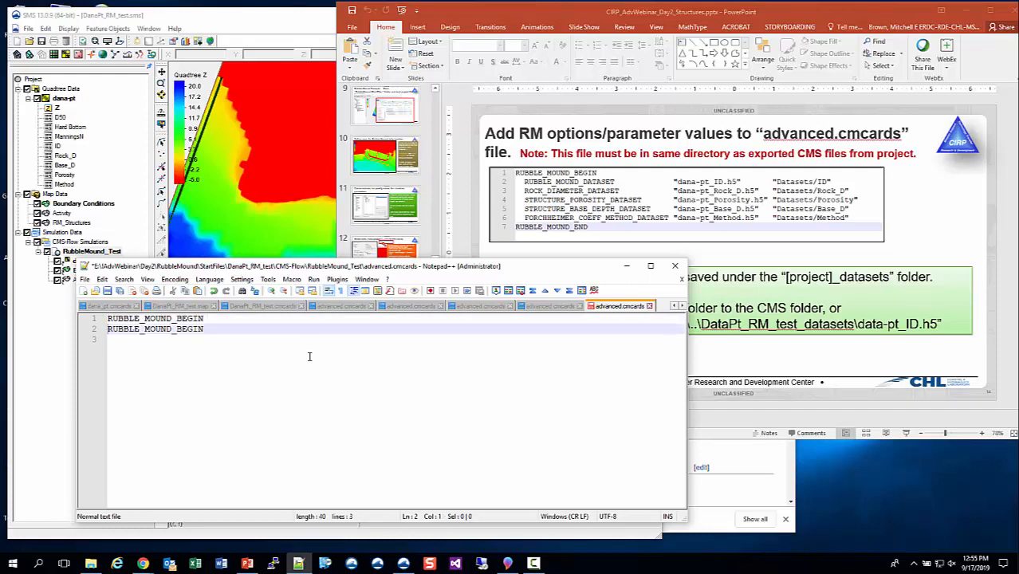
pyautogui.press('End')
pyautogui.press('BackSpace')
pyautogui.press('BackSpace')
pyautogui.press('BackSpace')
pyautogui.press('BackSpace')
pyautogui.press('BackSpace')
pyautogui.write('END')
pyautogui.press('Up')
pyautogui.press('End')
pyautogui.press('Return')
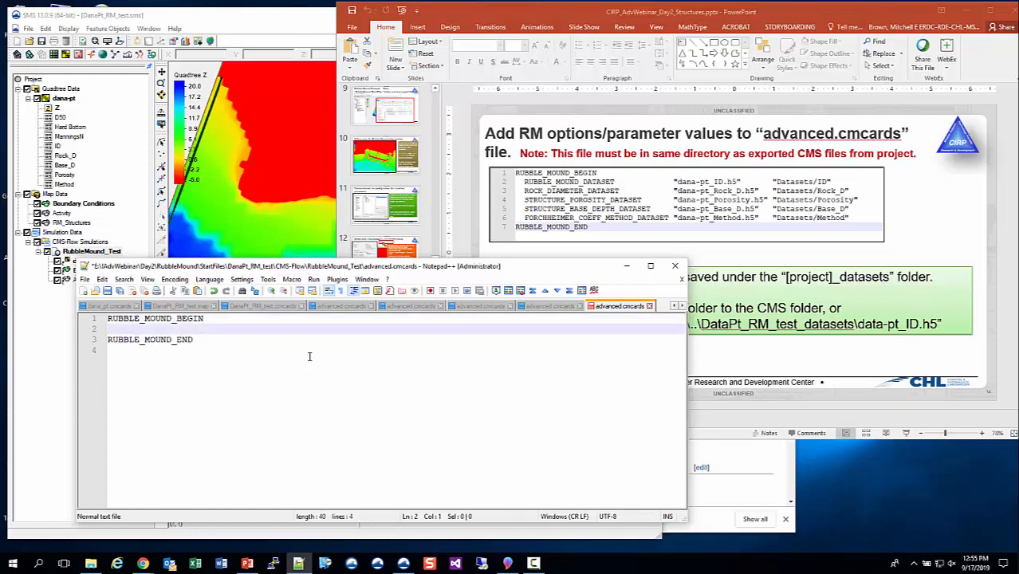
# Add indented RUBBLE_MOUND_DATASET and ROCK_DIAMETER_DATASET lines between RUBBLE_MOUND_BEGIN and RUBBLE_MOUND_END.
pyautogui.write('RUB')
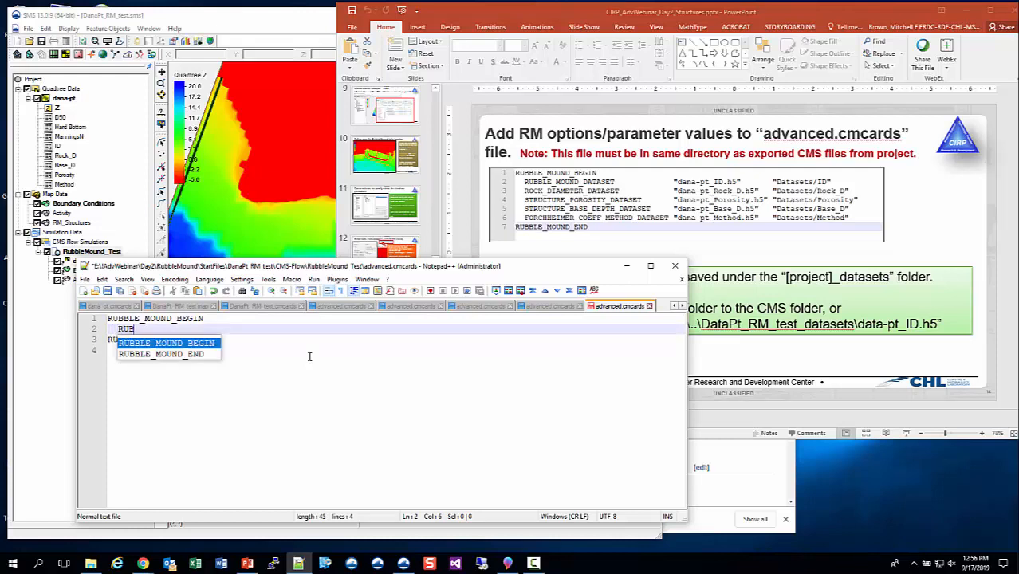
pyautogui.write('LBLE_')
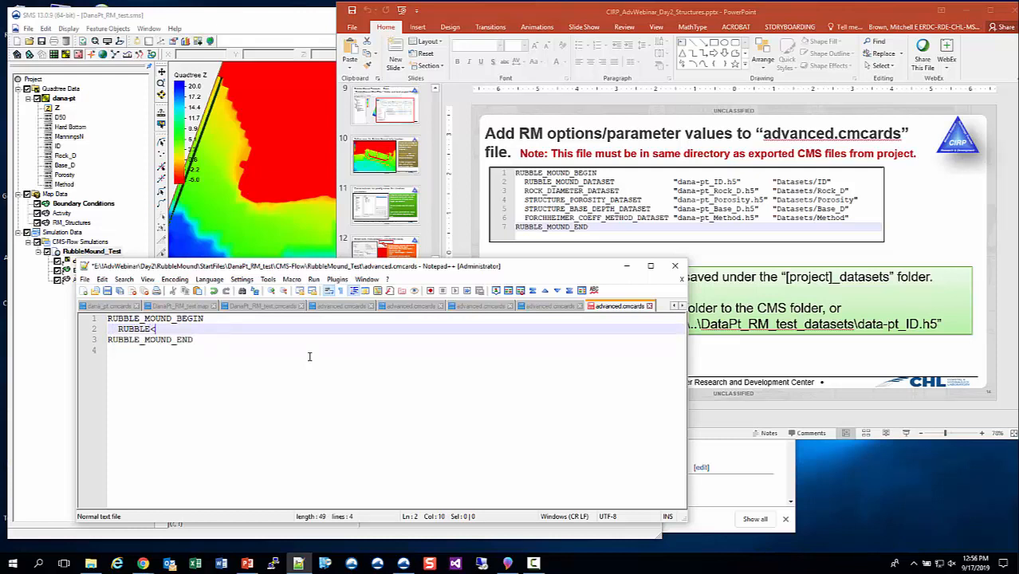
pyautogui.write('MOUND_')
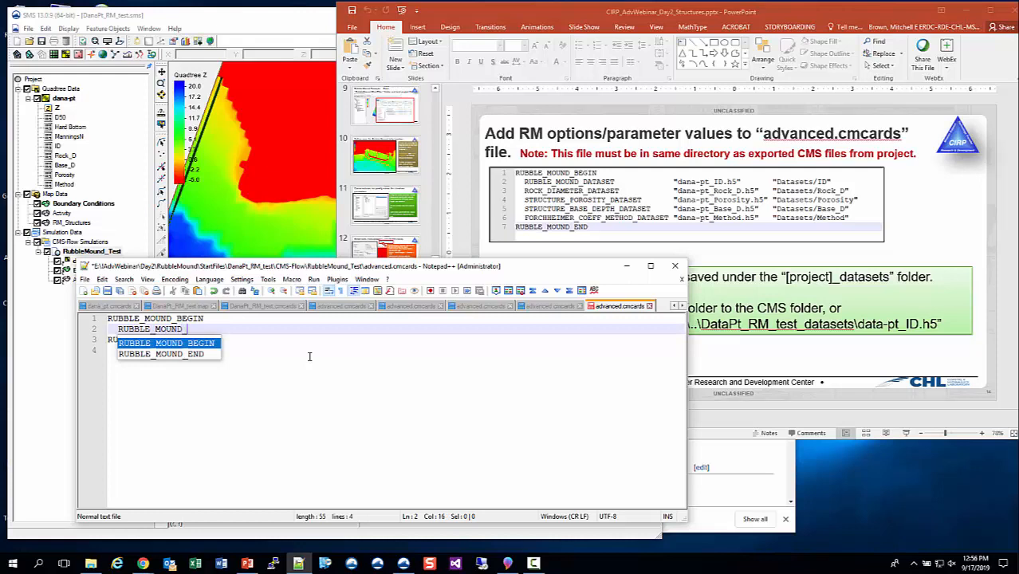
pyautogui.write('DATASET')
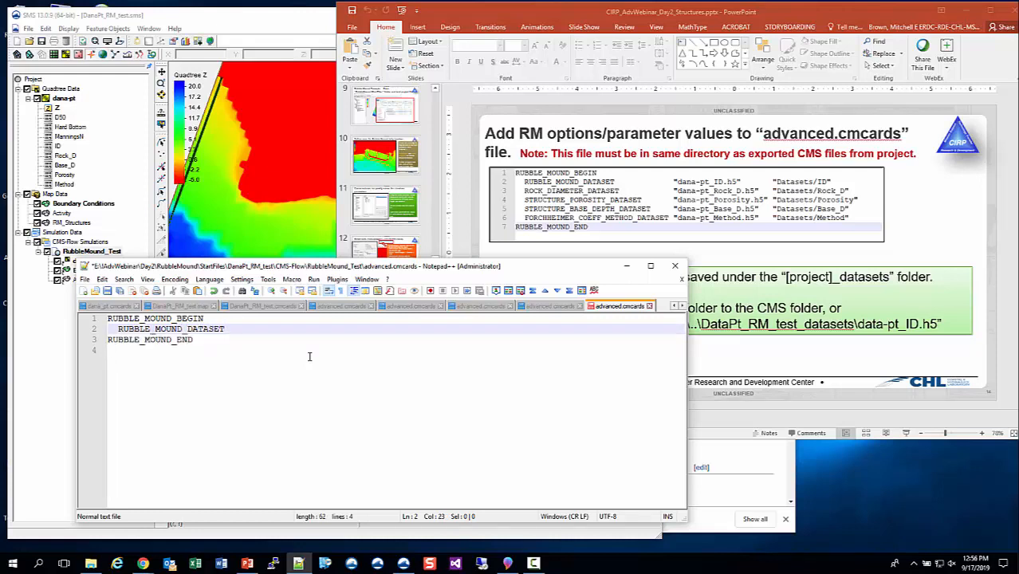
pyautogui.press('Return')
pyautogui.write('ROC')
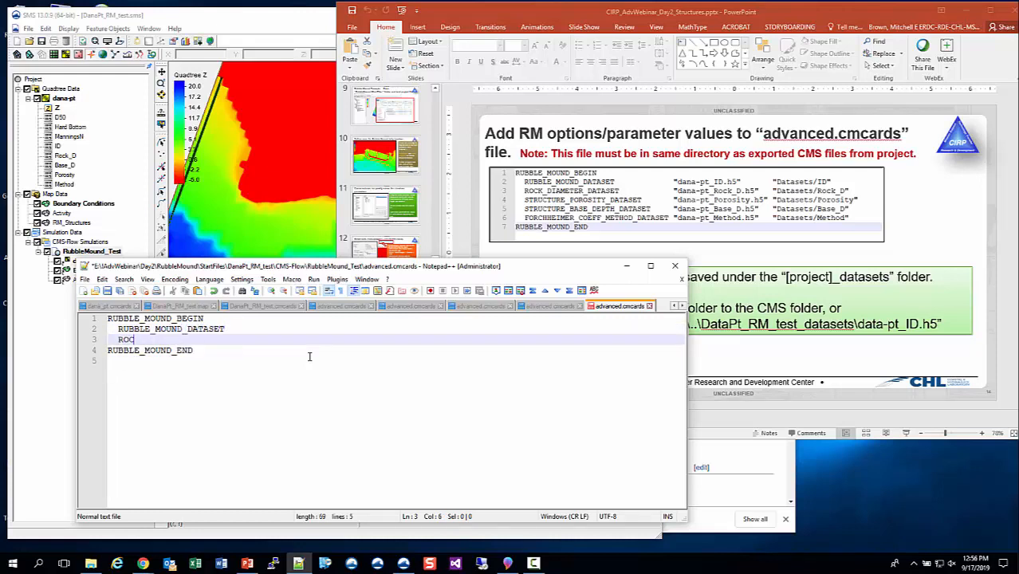
pyautogui.write('K_DIAMETER_DATASET')
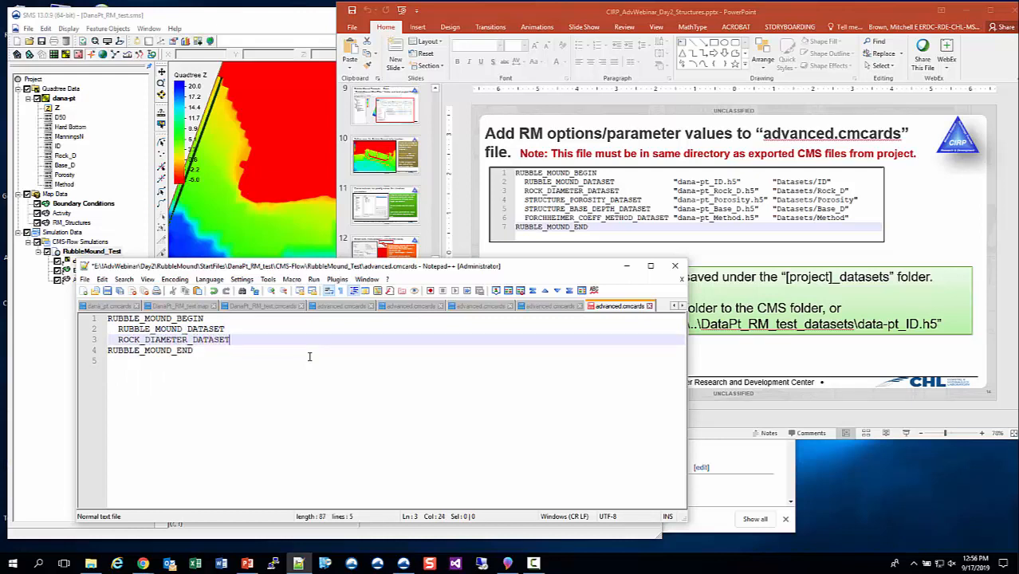
pyautogui.press('Return')
# Add indented STRUCTURE_POROSITY_DATASET and STRUCTURE_BASE_DEPTH_DATASET lines below them.
pyautogui.write('STRUCTURE_')
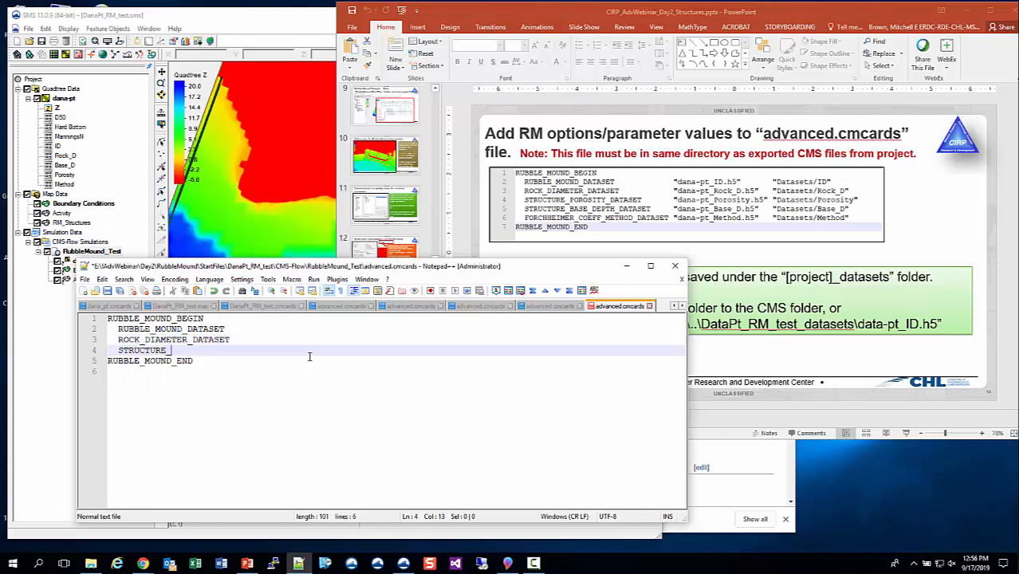
pyautogui.write('POROSITY_DATASET')
pyautogui.press('Return')
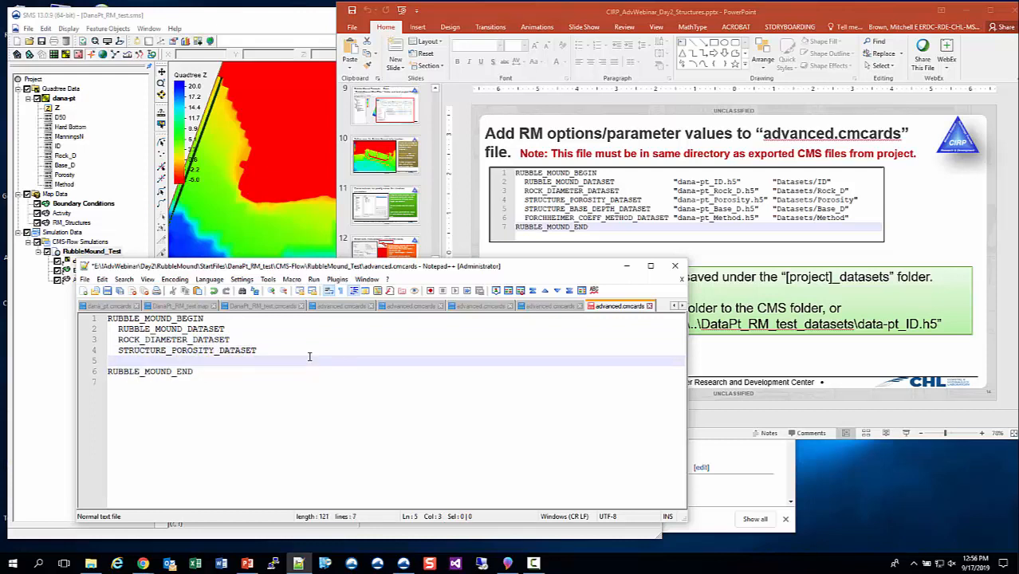
pyautogui.write('STRUCTURE')
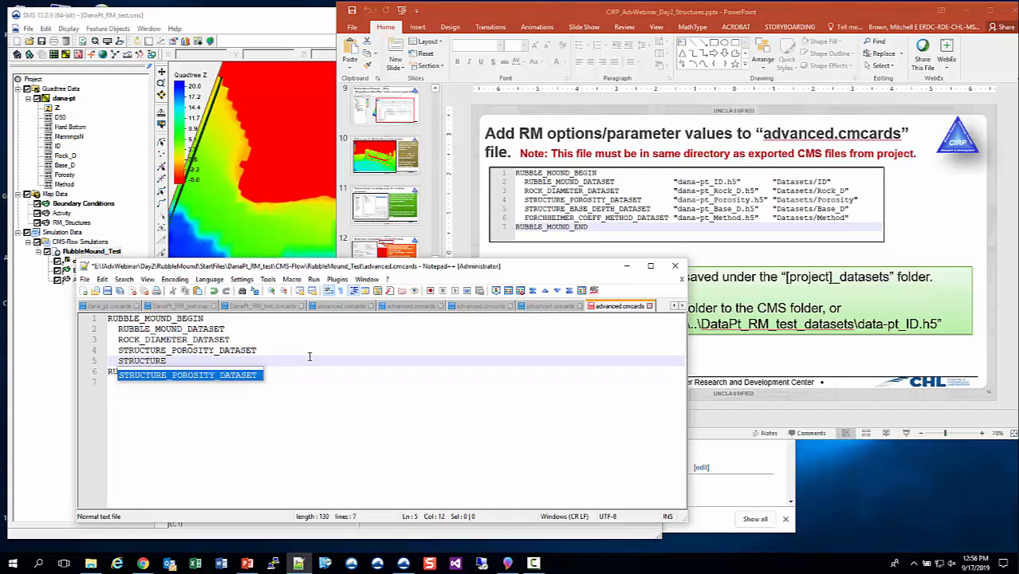
pyautogui.write('_BASE')
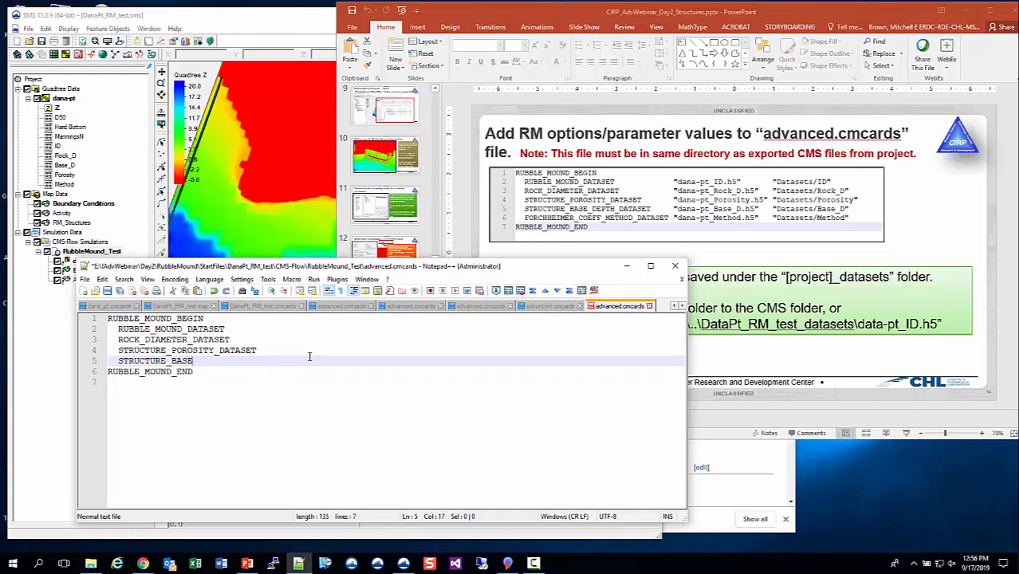
pyautogui.write('_DEPTH_DATASET')
pyautogui.press('Return')
# Add an indented FORCHHEIMER_COEFF_METHOD_DATASET line as the last keyword before RUBBLE_MOUND_END.
pyautogui.write('F')
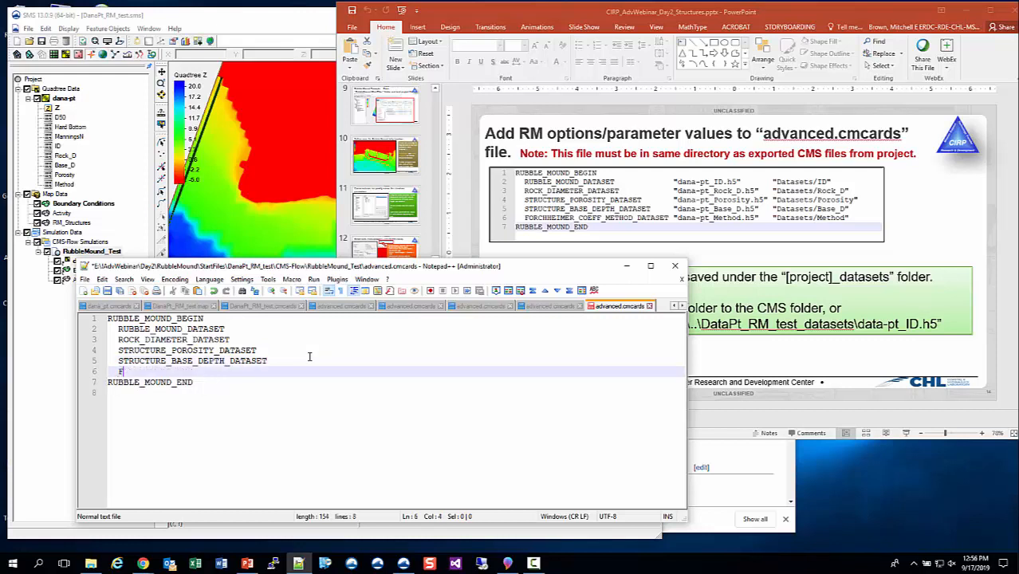
pyautogui.write('ORCHHEIMER')
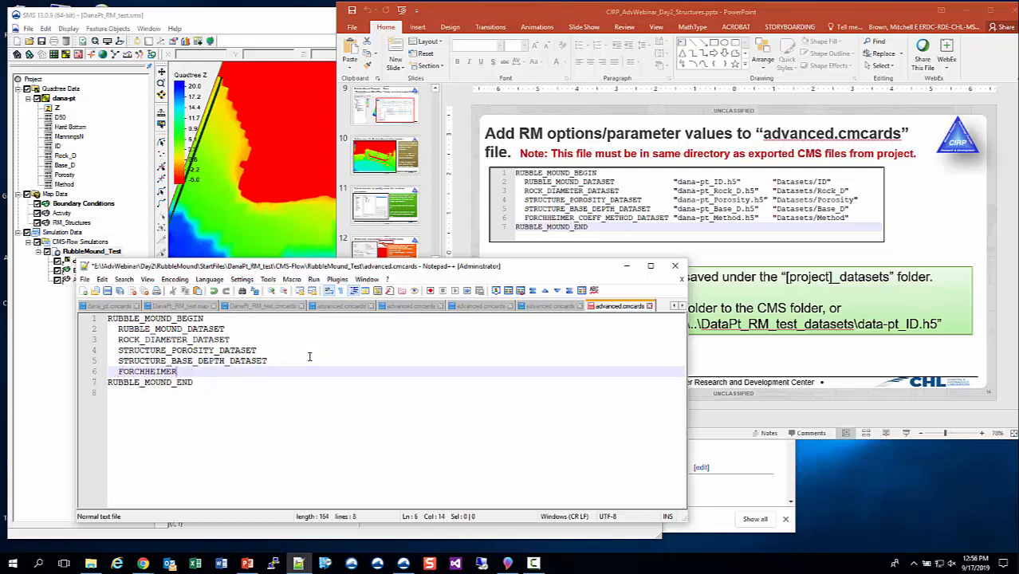
pyautogui.write('_COEFF_METHOD_DATASET')
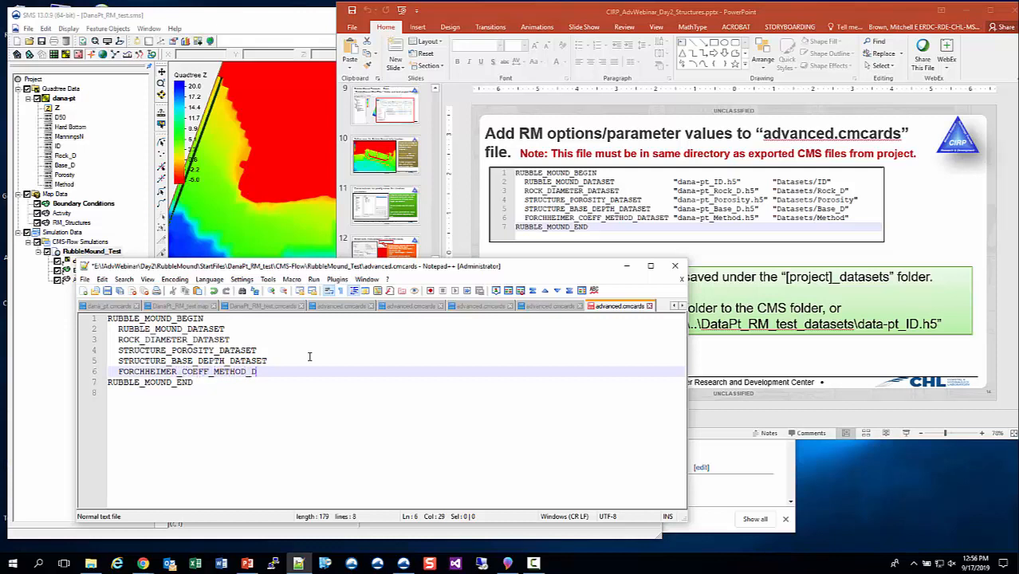
# Copy the dana-pt_ID.h5 file name from the RubbleMound_Test folder and paste it in quotes after RUBBLE_MOUND_DATASET.
pyautogui.press('Up')
pyautogui.press('Up')
pyautogui.press('Up')
pyautogui.press('Up')
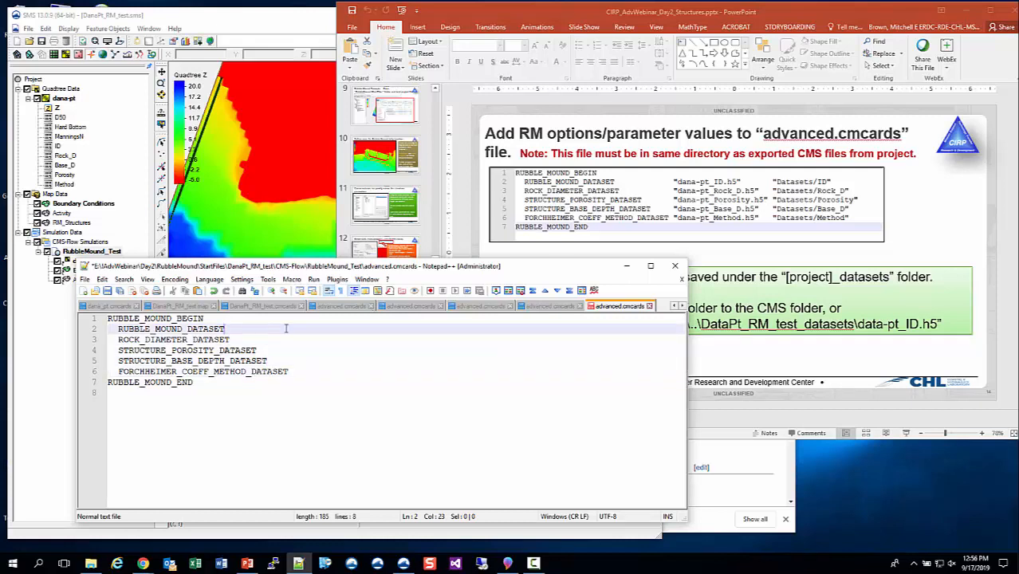
pyautogui.write('"')
pyautogui.click(91, 564)
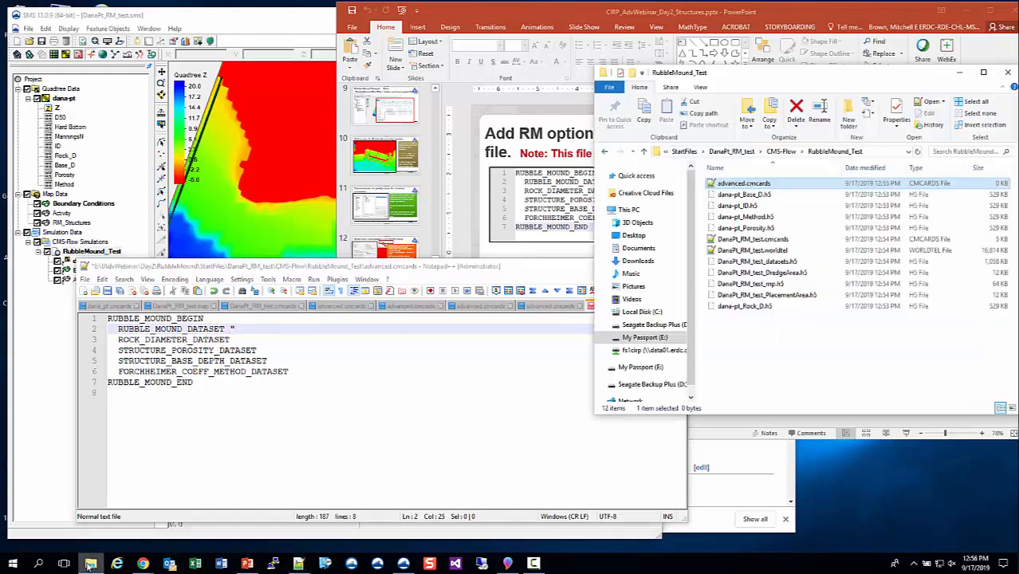
pyautogui.click(747, 205)
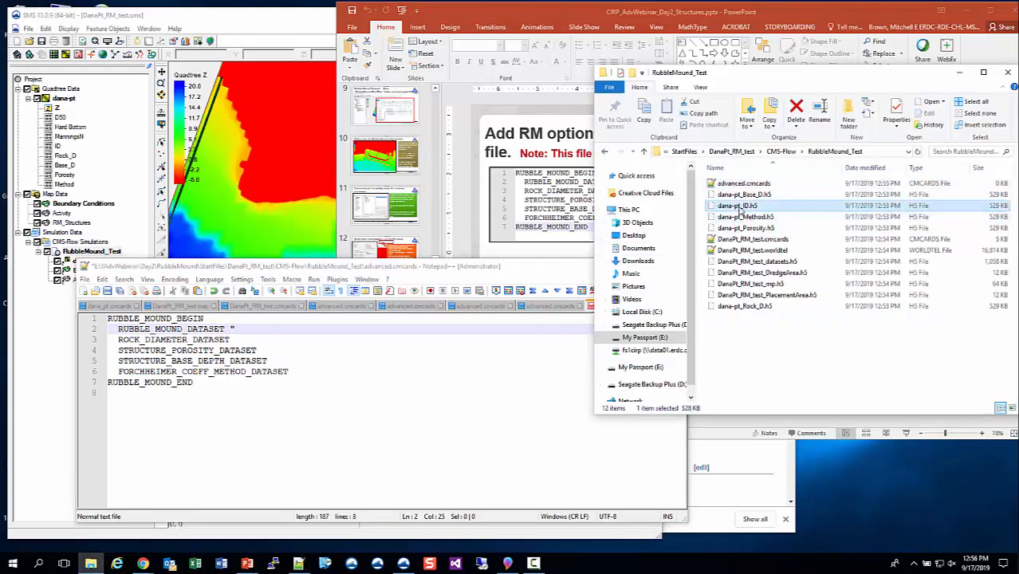
pyautogui.click(742, 208)
pyautogui.hotkey('ctrl', 'a')
pyautogui.hotkey('ctrl', 'c')
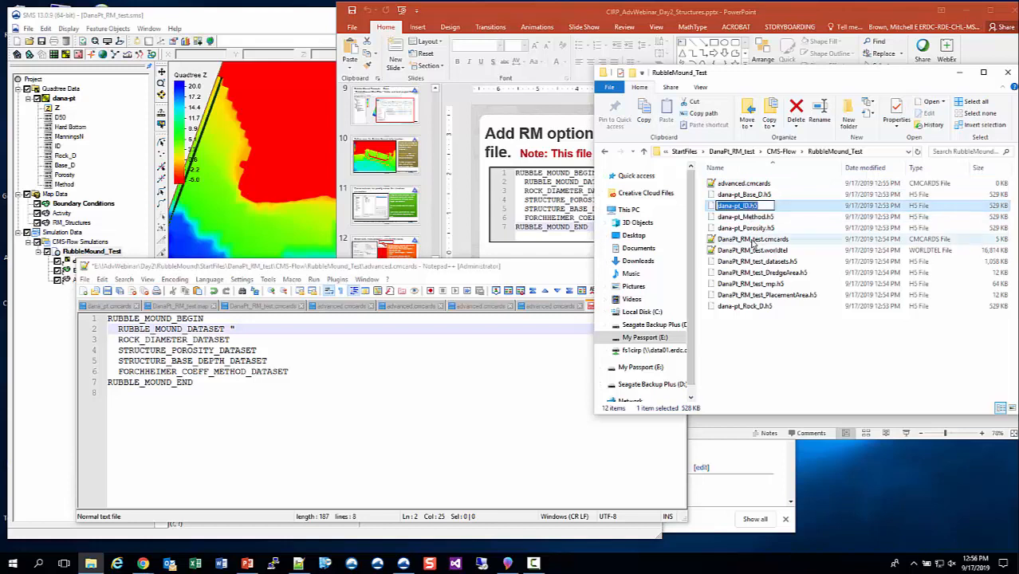
pyautogui.click(257, 329)
pyautogui.hotkey('ctrl', 'v')
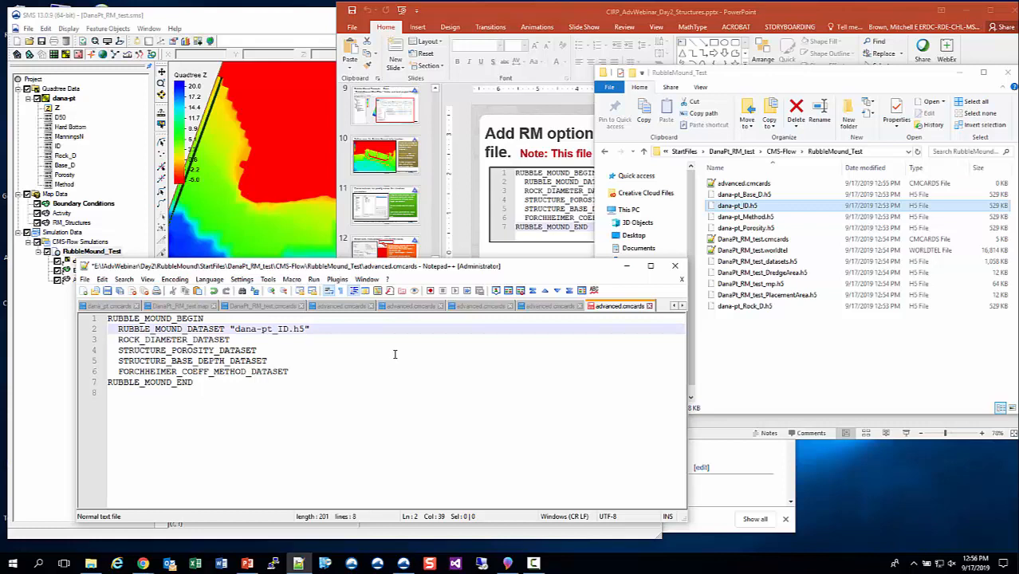
# Add the quoted dataset path "Datasets/ID" after the file name on the RUBBLE_MOUND_DATASET line.
pyautogui.write('" "Datasets./')
pyautogui.press('BackSpace')
pyautogui.write('ID')
pyautogui.write('/')
pyautogui.click(668, 13)
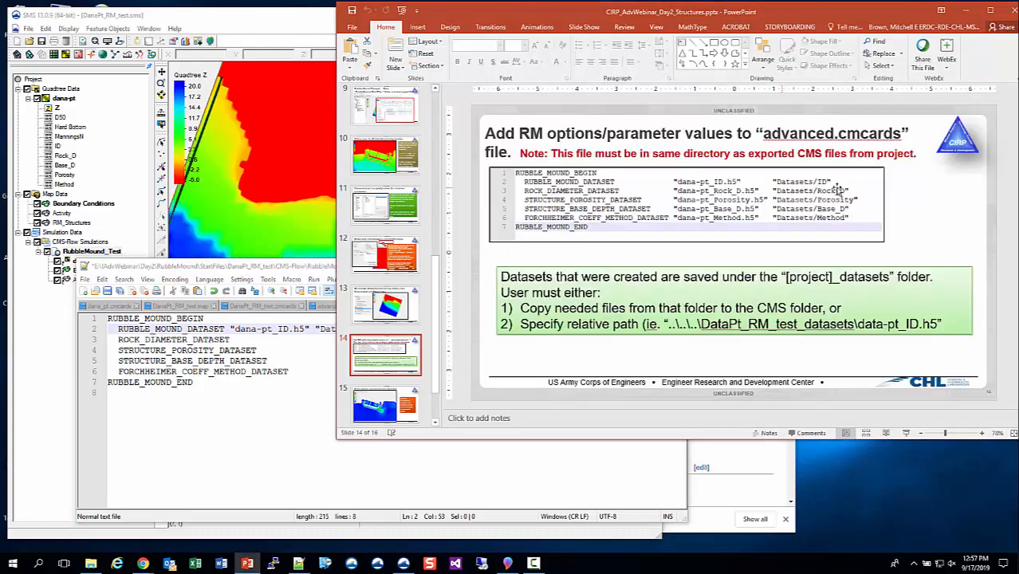
pyautogui.click(279, 430)
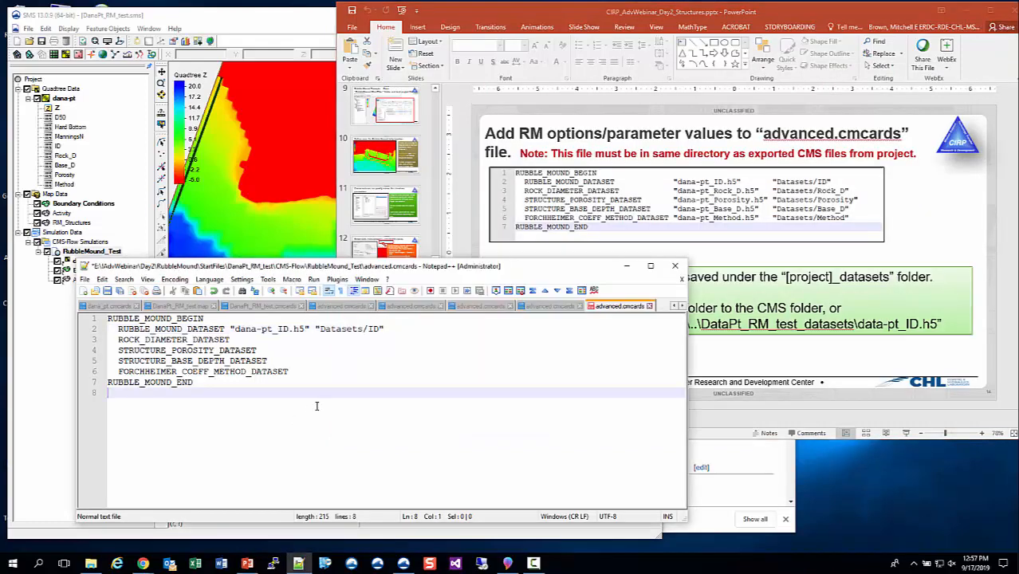
# Enter the quoted file name "data-pt_Rock_D" after ROCK_DIAMETER_DATASET.
pyautogui.click(276, 340)
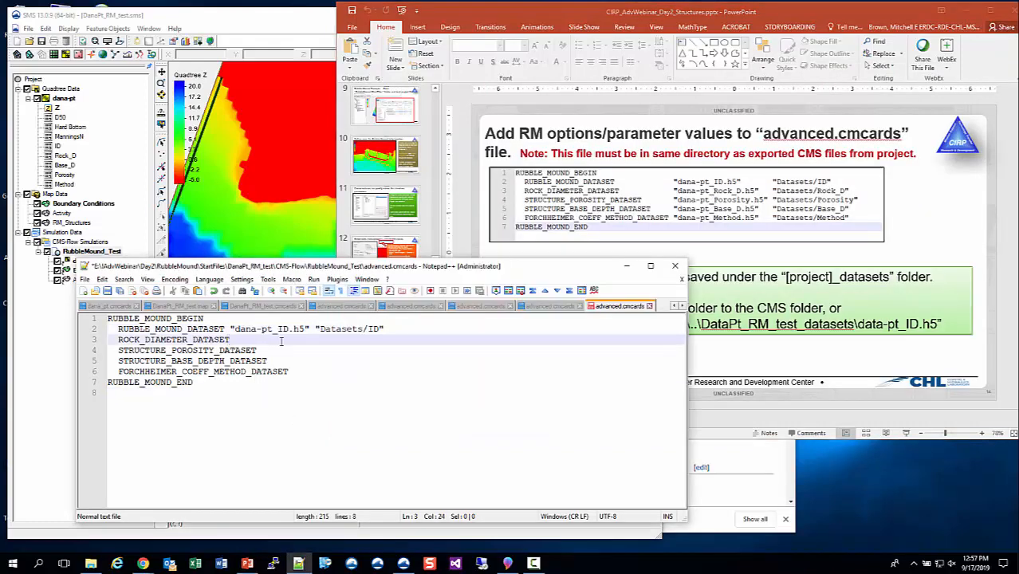
pyautogui.press('Up')
pyautogui.press('Down')
pyautogui.write('"data-pt_')
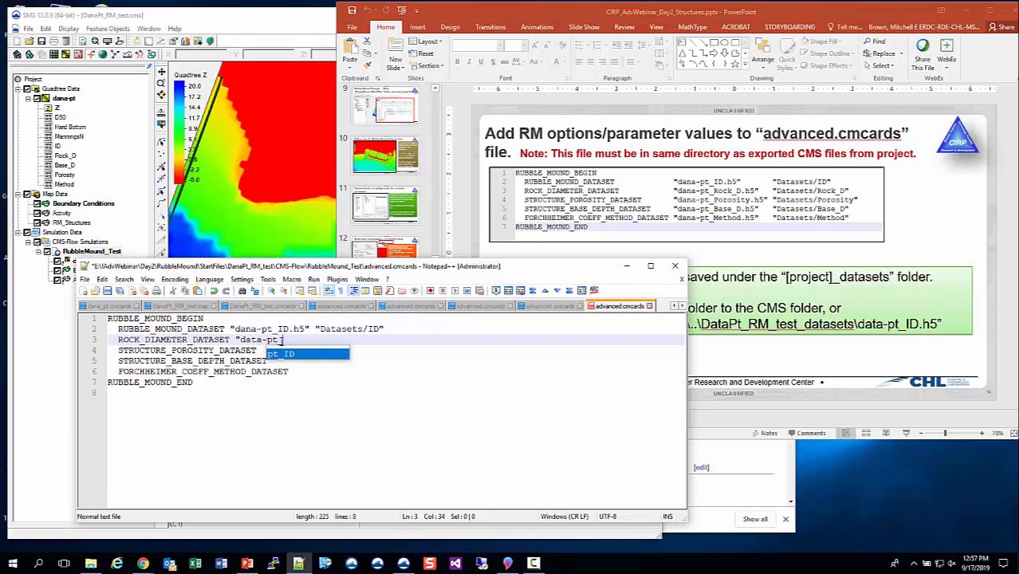
pyautogui.write('Rock')
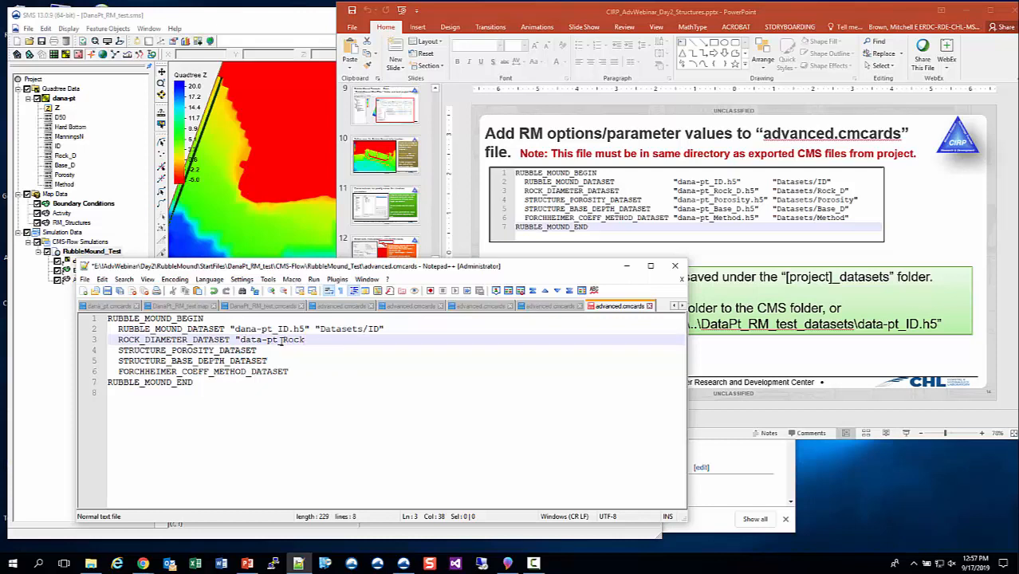
pyautogui.write('_D" "Dataset')
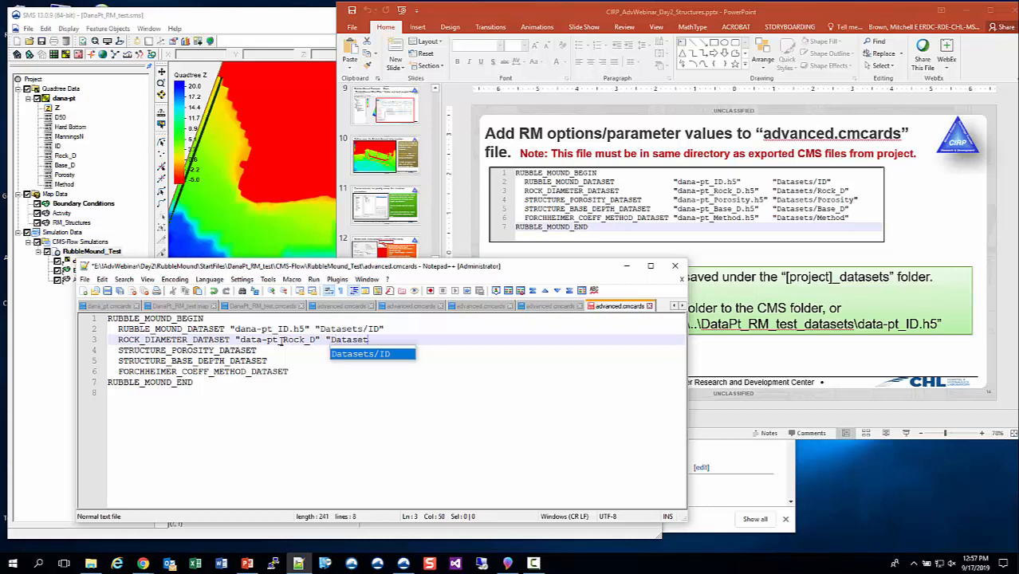
pyautogui.write('s/R')
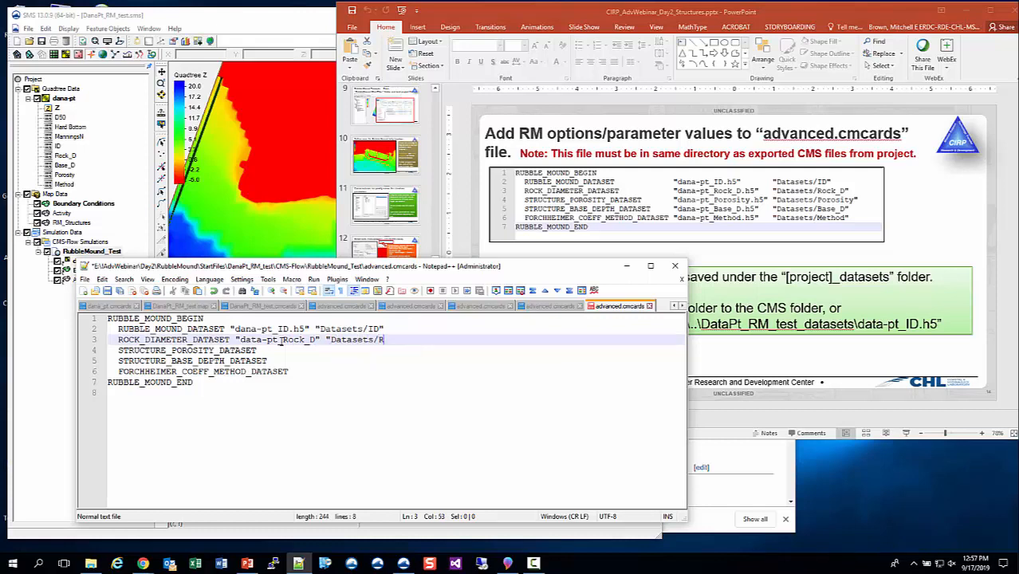
pyautogui.write('ock_D"')
# Add the quoted dataset path "Datasets/Rock_D" to the ROCK_DIAMETER_DATASET line.
pyautogui.press('Down')
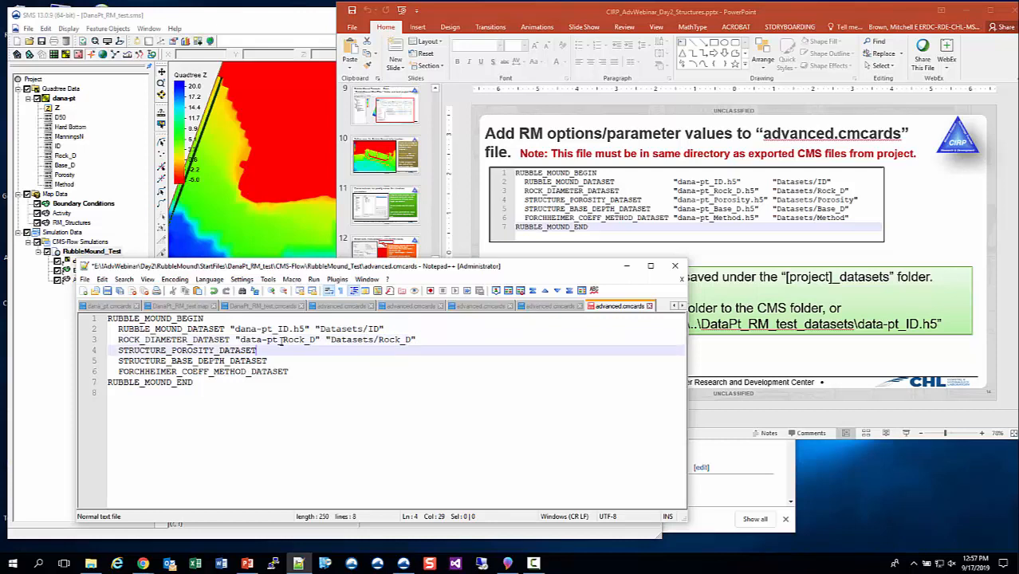
# Start the STRUCTURE_POROSITY_DATASET value with the quoted file name data-pt_Porosity.
pyautogui.write('"')
pyautogui.write('data')
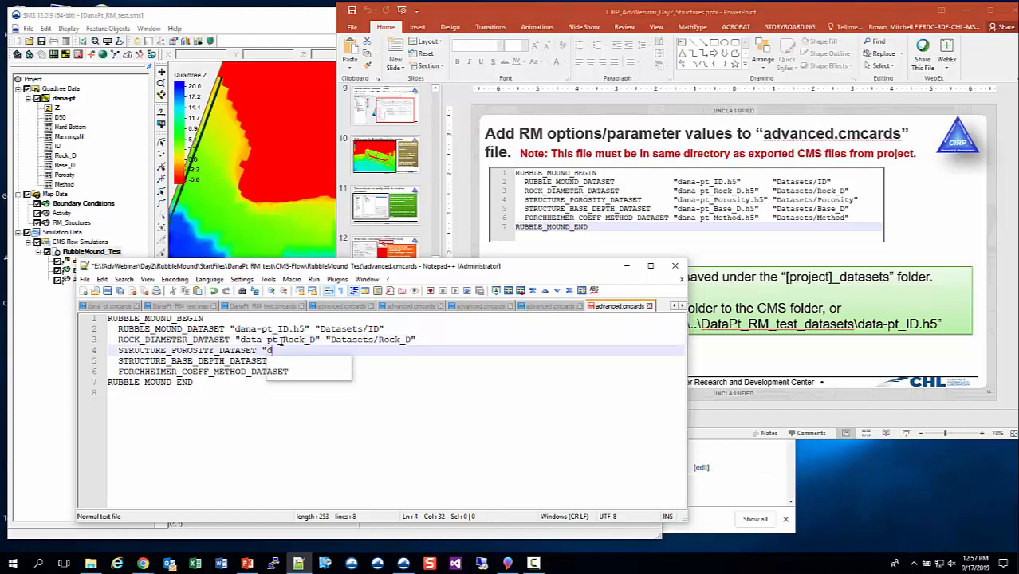
pyautogui.write('-pt')
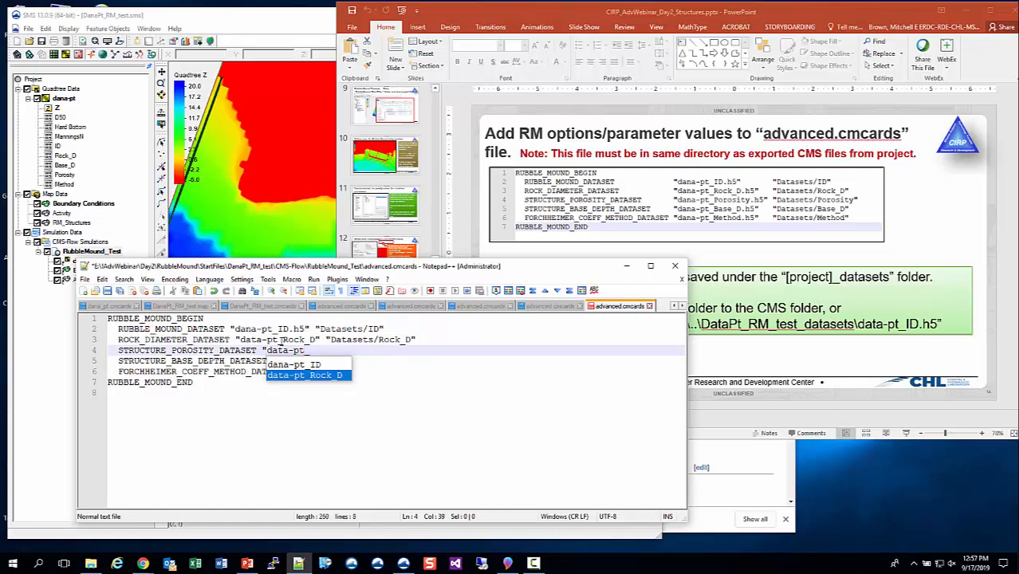
pyautogui.write('_Poros')
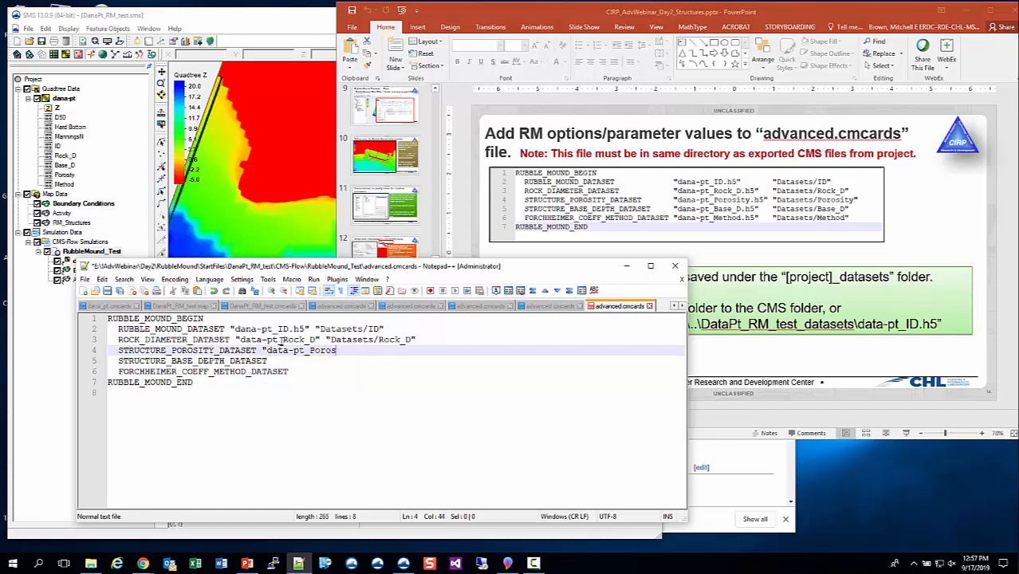
pyautogui.write('tyy')
# Add the .h5 extension to the data-pt_Rock_D file name on the rock diameter line.
pyautogui.press('Up')
pyautogui.press('Left')
pyautogui.press('Left')
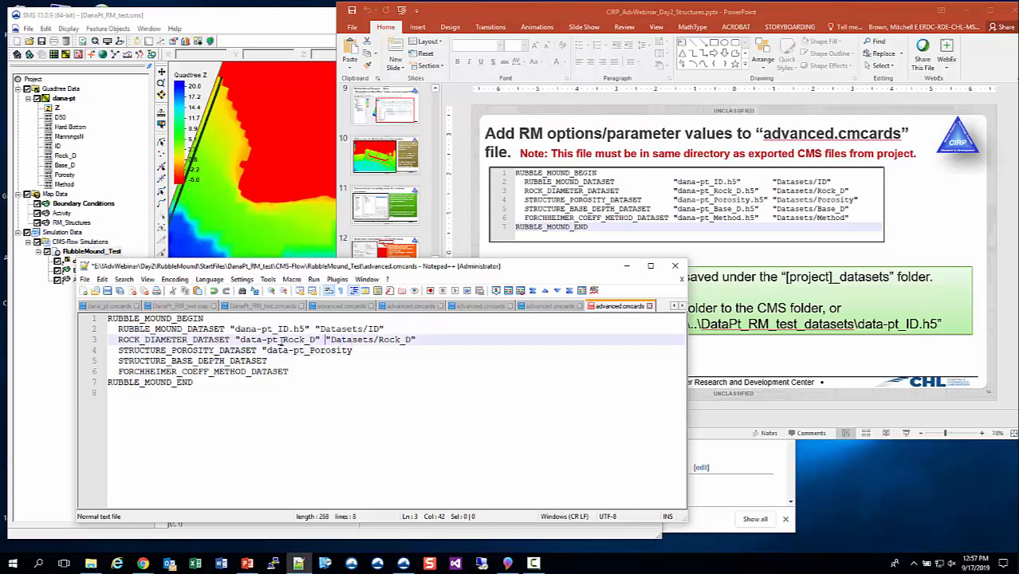
pyautogui.write('5')
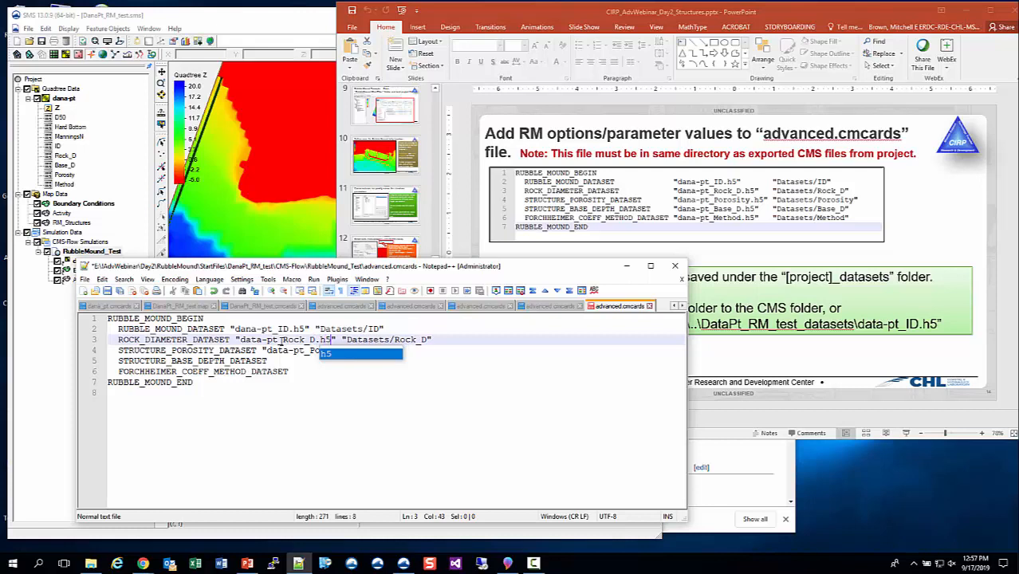
pyautogui.press('Escape')
# Complete the porosity line with .h5 and the quoted dataset path "Datasets/Porosity".
pyautogui.press('Down')
pyautogui.press('End')
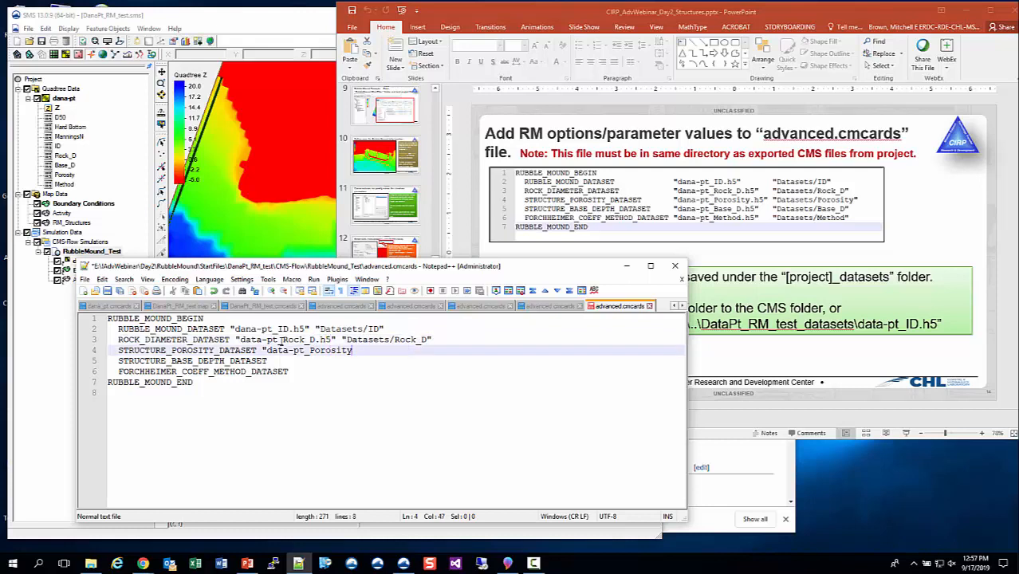
pyautogui.write('.h5" "Datas')
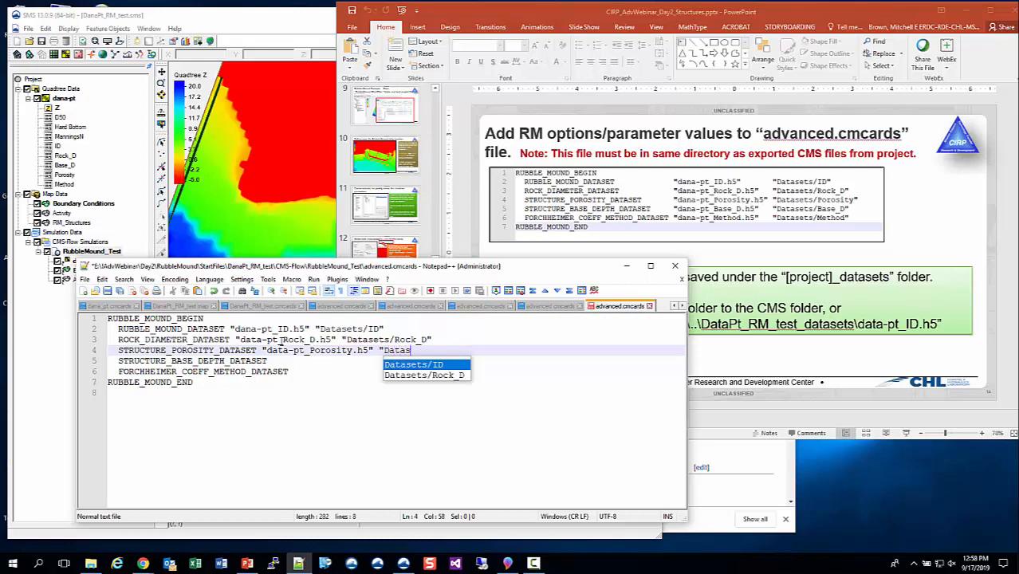
pyautogui.write('ets/Porosity')
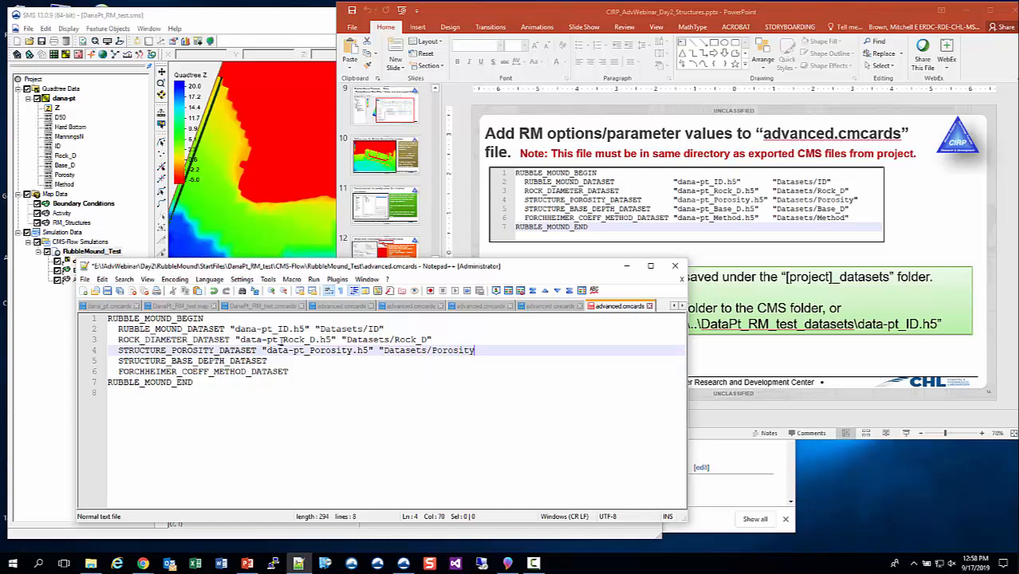
pyautogui.write('"')
# Fill the STRUCTURE_BASE_DEPTH_DATASET line with "data-pt_Base_D.h5" "Datasets/Base_D".
pyautogui.press('Down')
pyautogui.write('"data')
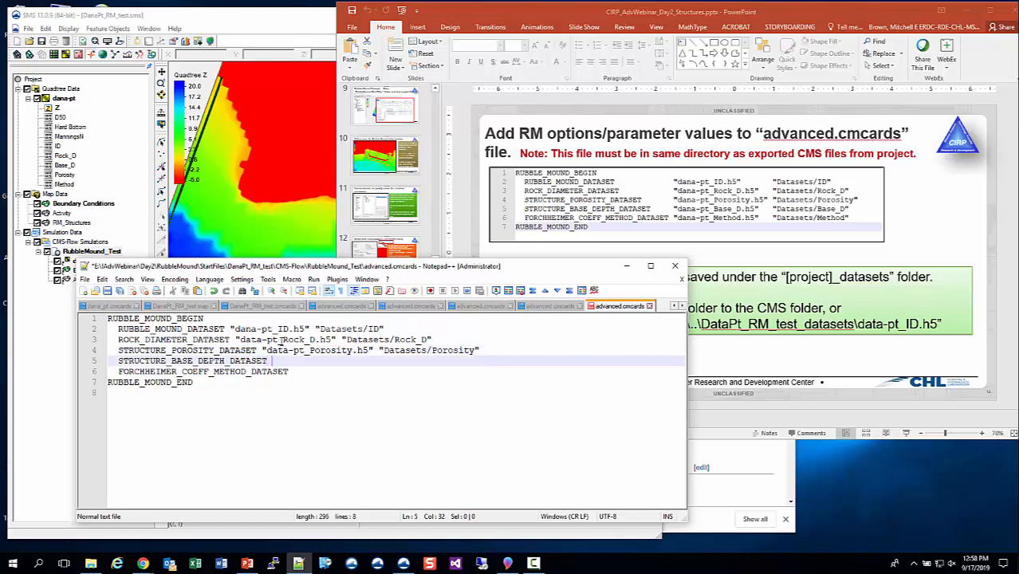
pyautogui.write('-pt')
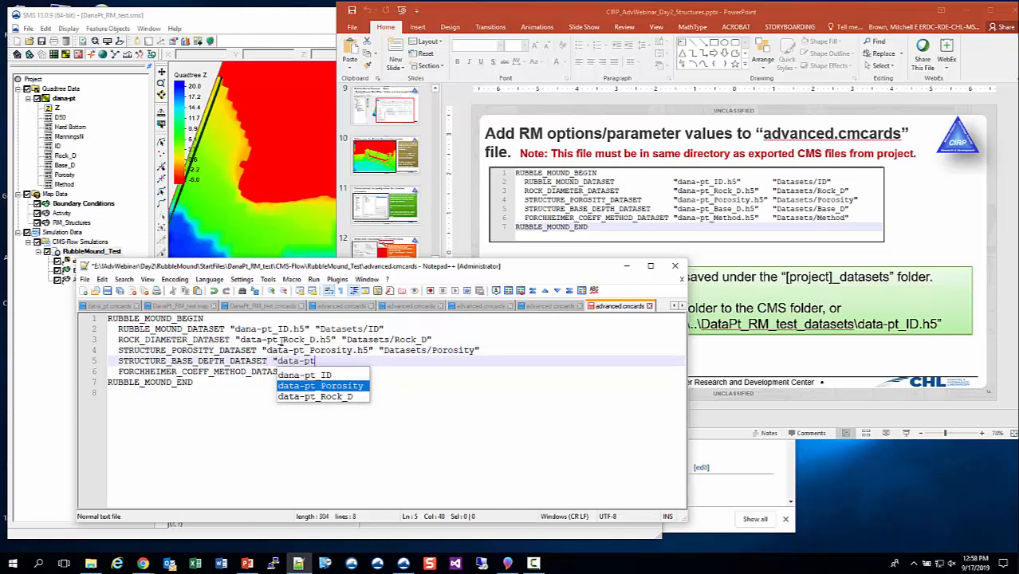
pyautogui.write('_Base')
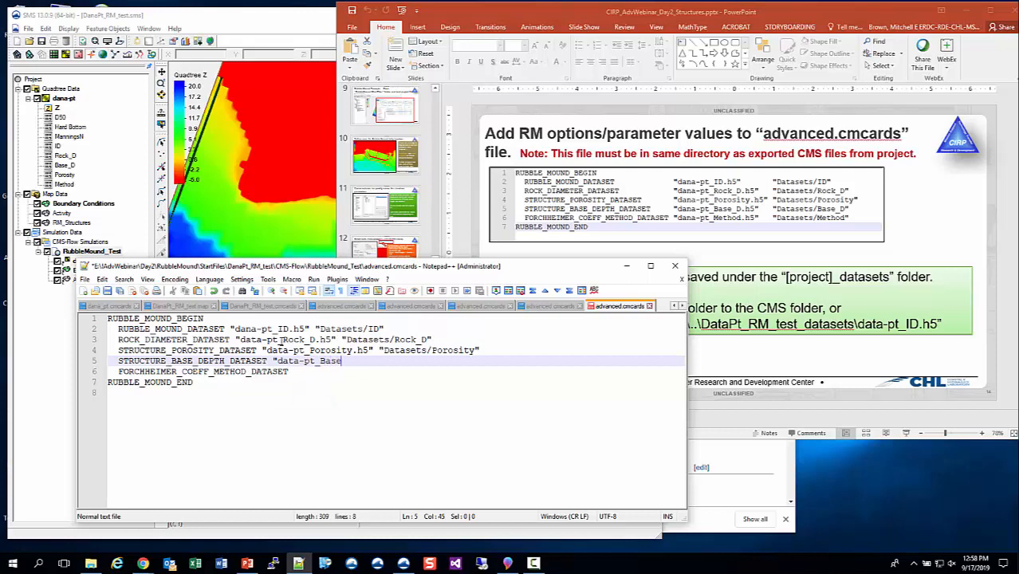
pyautogui.write('_D.h5" "Datasets/')
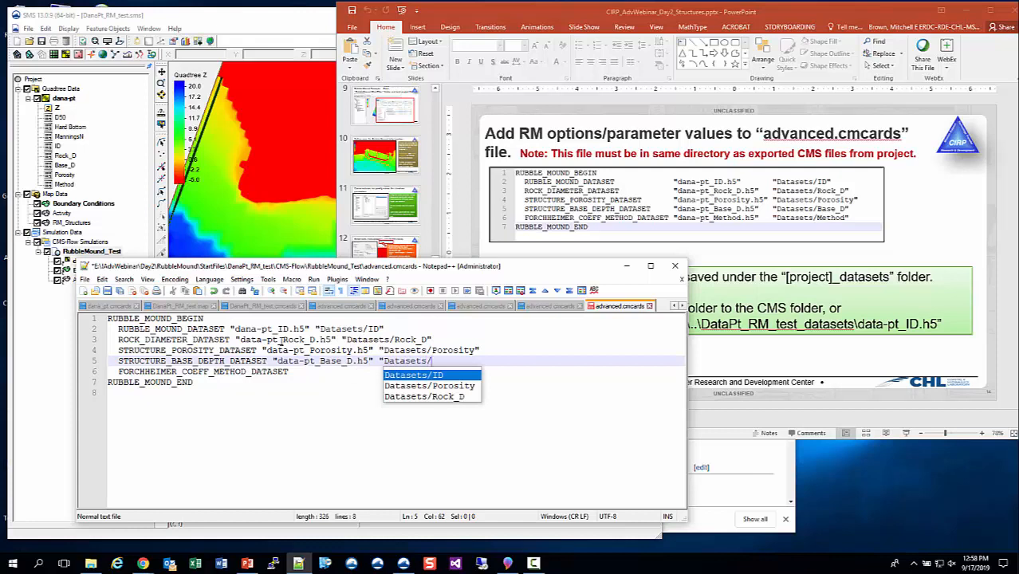
pyautogui.write('Base_D')
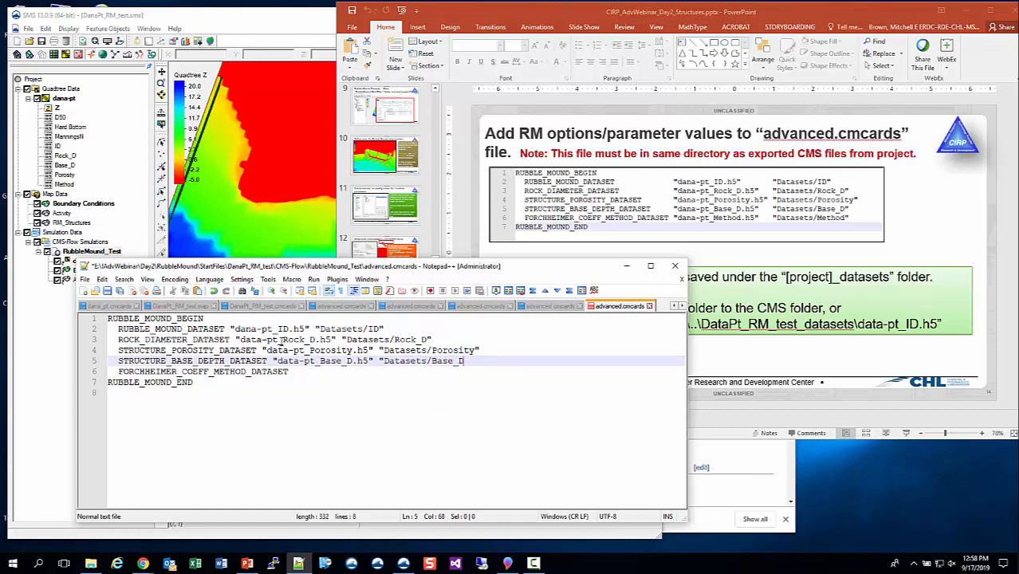
pyautogui.write('"')
# Fill the FORCHHEIMER_COEFF_METHOD_DATASET line with "data-pt_Method.h5" "Datasets/Method".
pyautogui.press('Down')
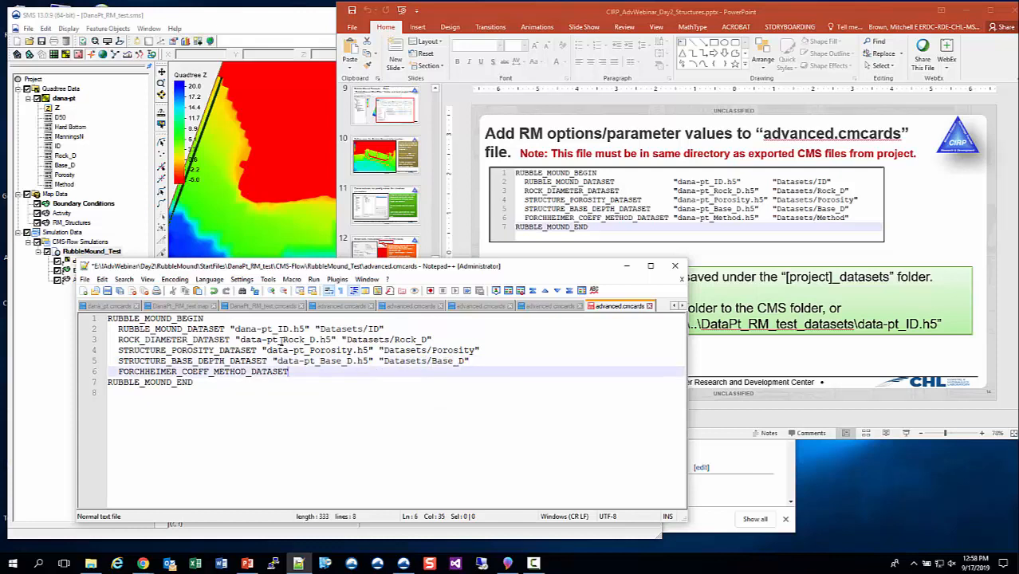
pyautogui.write('"data-')
pyautogui.write('pot_')
pyautogui.press('BackSpace')
pyautogui.press('BackSpace')
pyautogui.press('BackSpace')
pyautogui.write('t_')
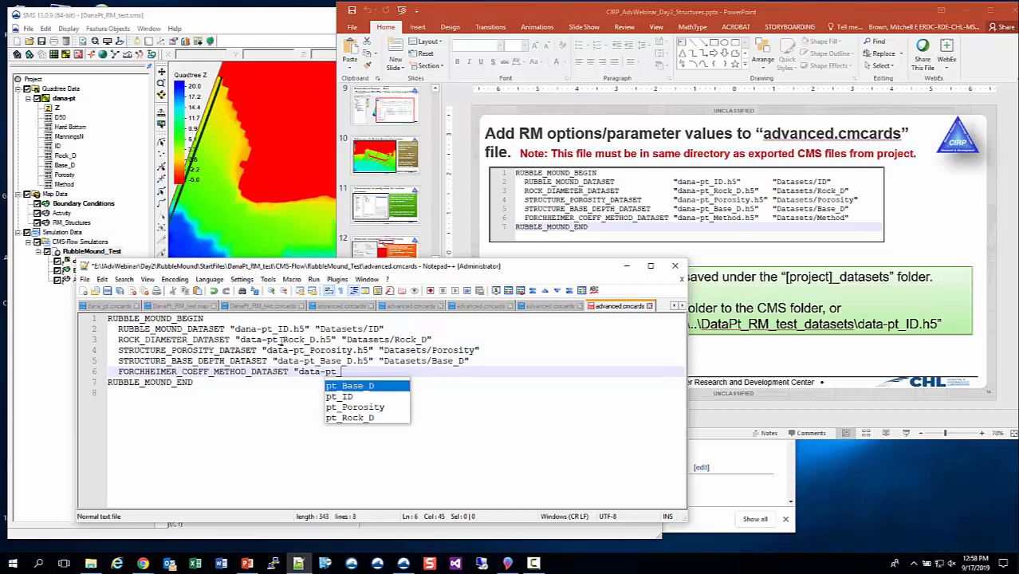
pyautogui.write('Method')
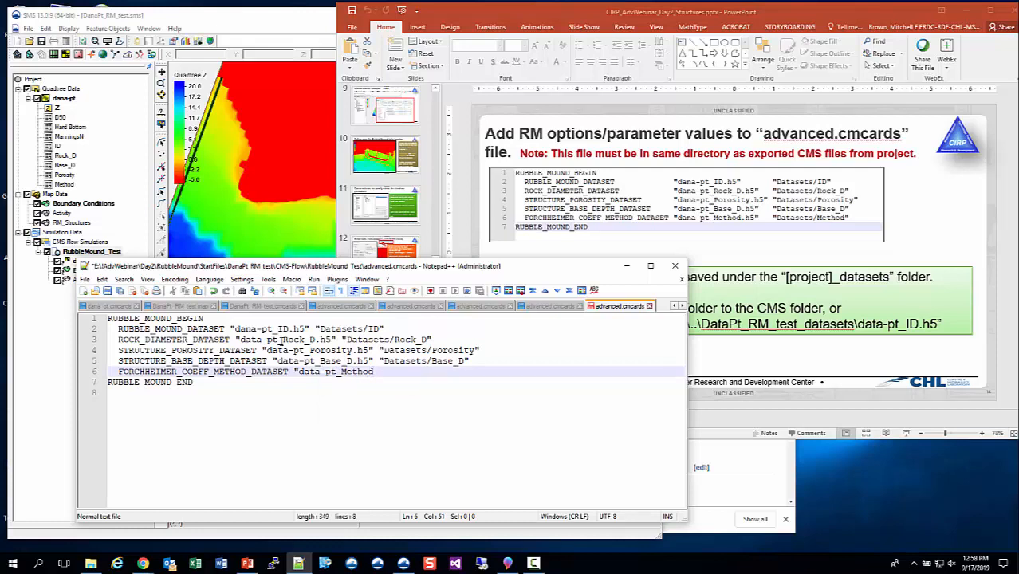
pyautogui.write('.h5" "Datasets')
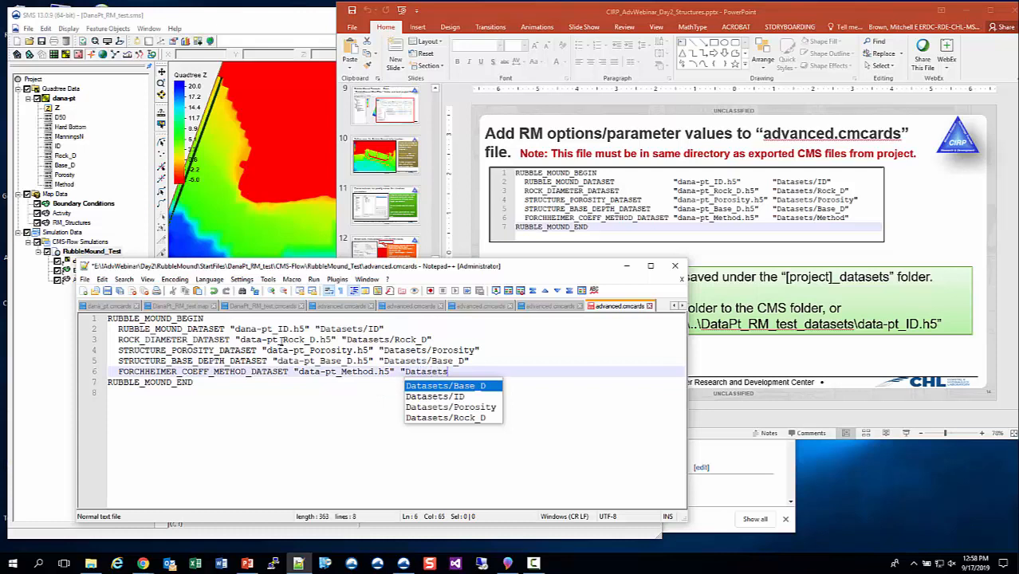
pyautogui.write('/Method"')
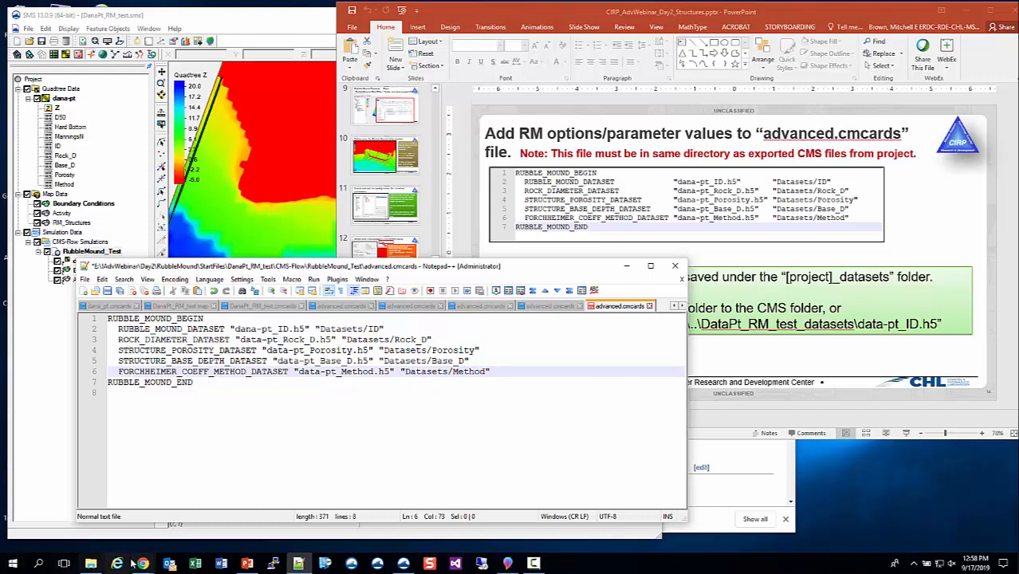
# Correct the Forchheimer file name to dana-pt_Method.h5 using the exported file's name, then save and close advanced.cmcards.
pyautogui.click(90, 565)
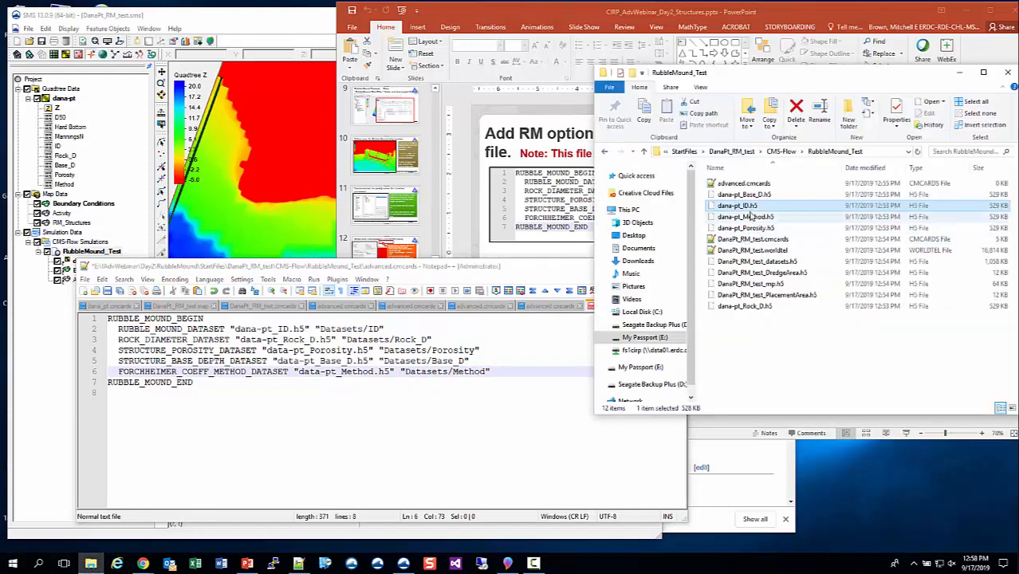
pyautogui.click(748, 217)
pyautogui.click(748, 218)
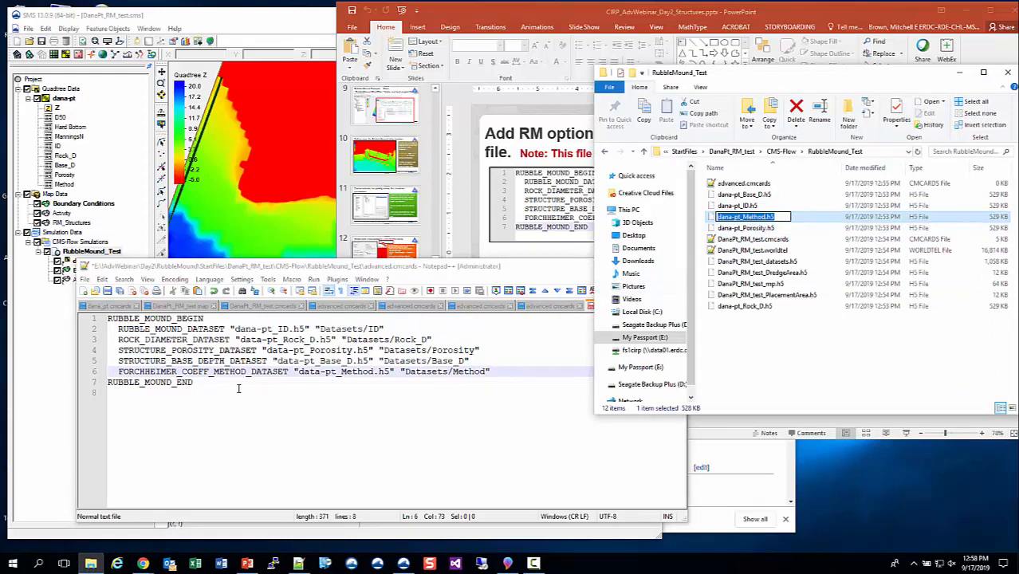
pyautogui.click(279, 389)
pyautogui.doubleClick(348, 372)
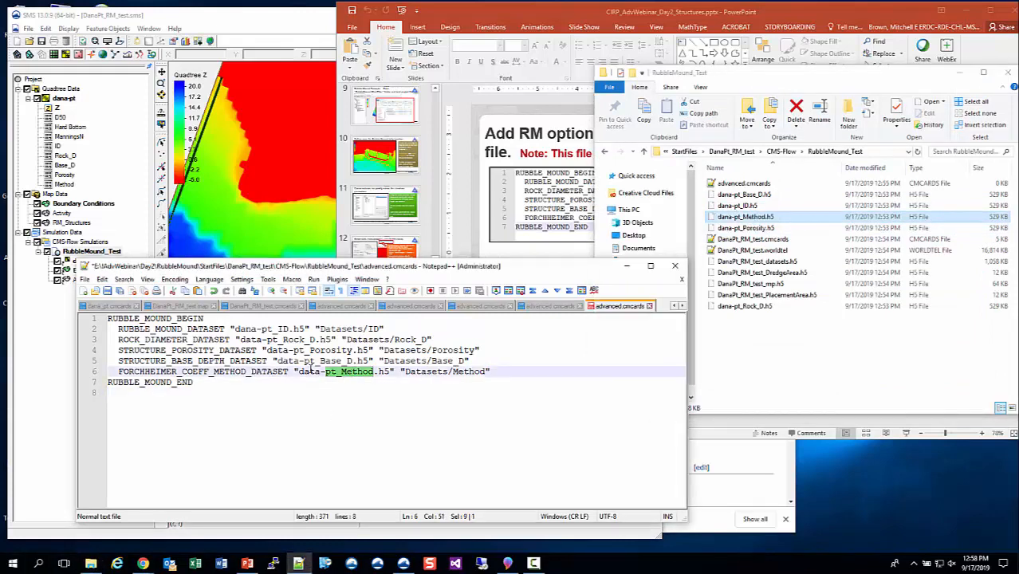
pyautogui.moveTo(300, 374); pyautogui.dragTo(393, 373)
pyautogui.write('dana-pt_Method.h5')
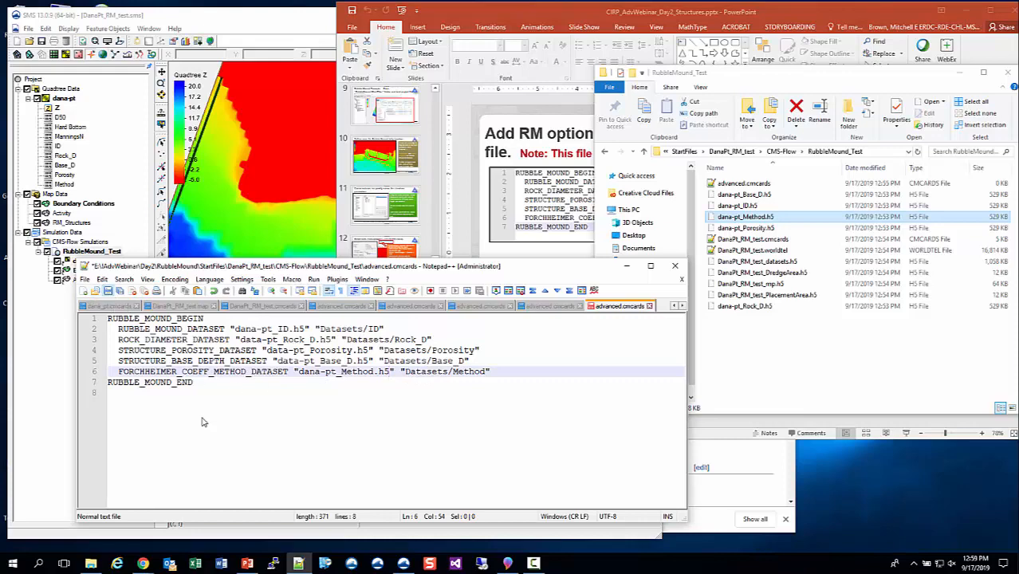
pyautogui.hotkey('ctrl', 's')
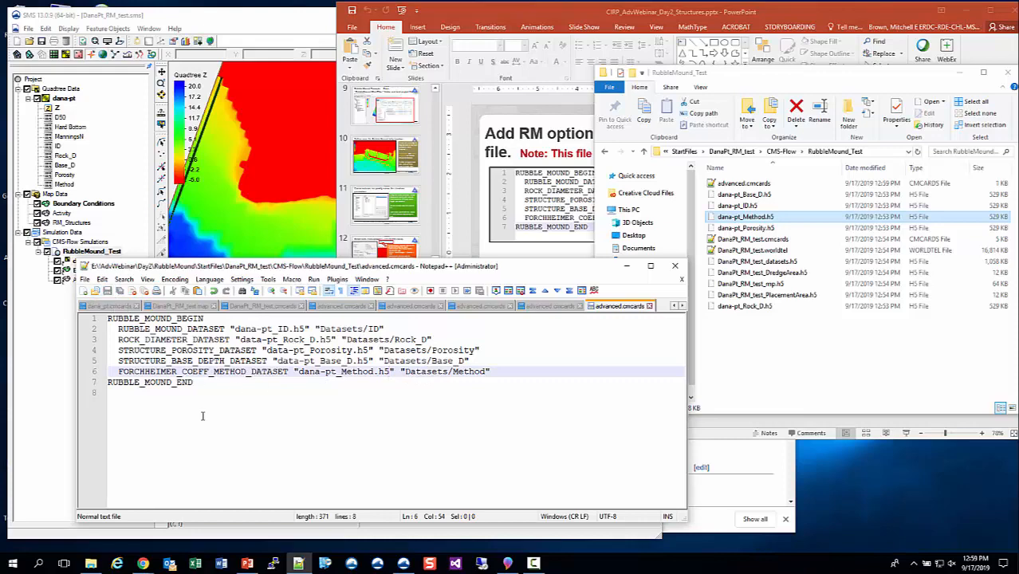
pyautogui.click(675, 266)
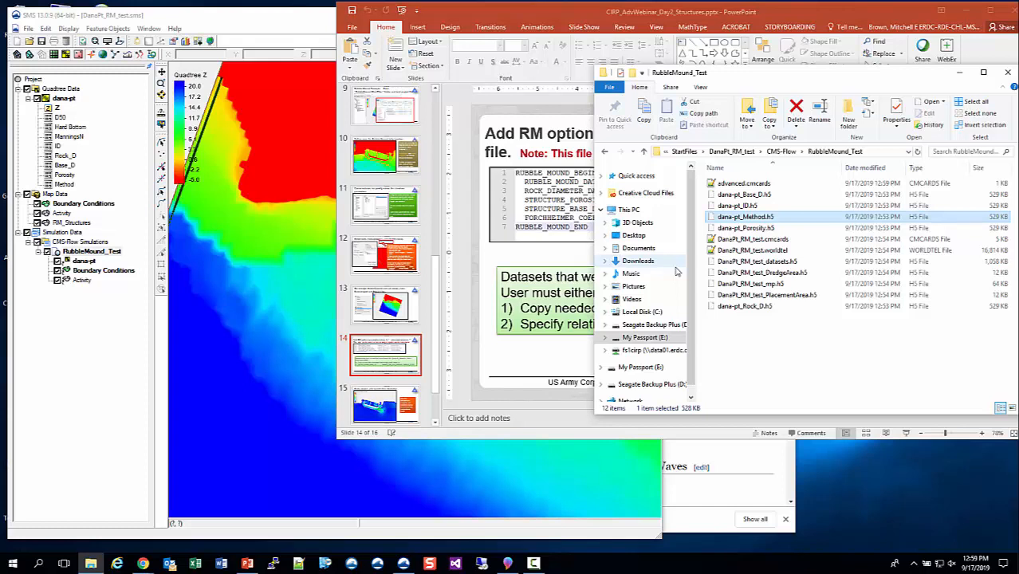
# Reopen advanced.cmcards from the RubbleMound_Test folder to review its contents, then close it.
pyautogui.click(822, 357)
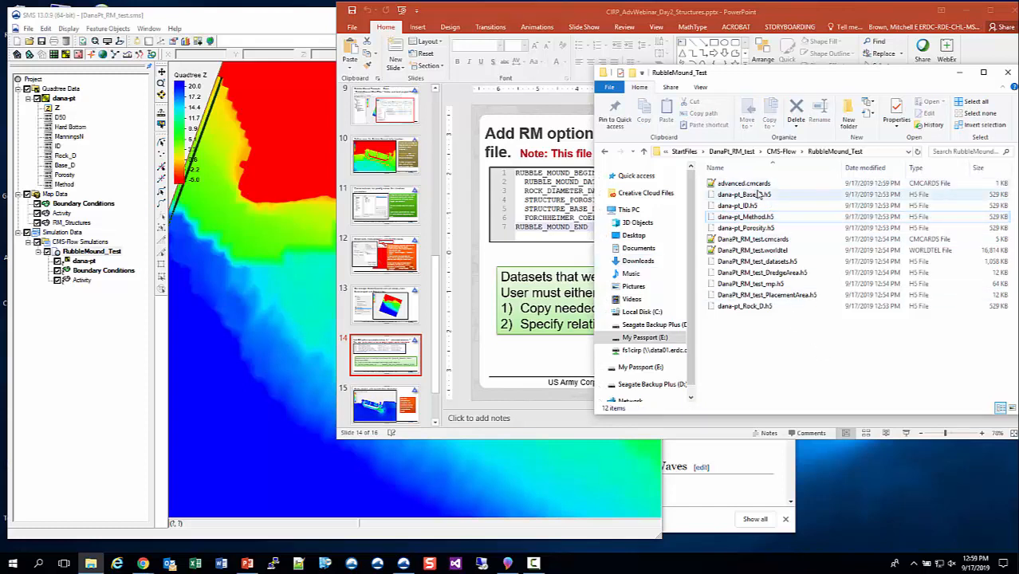
pyautogui.click(806, 185)
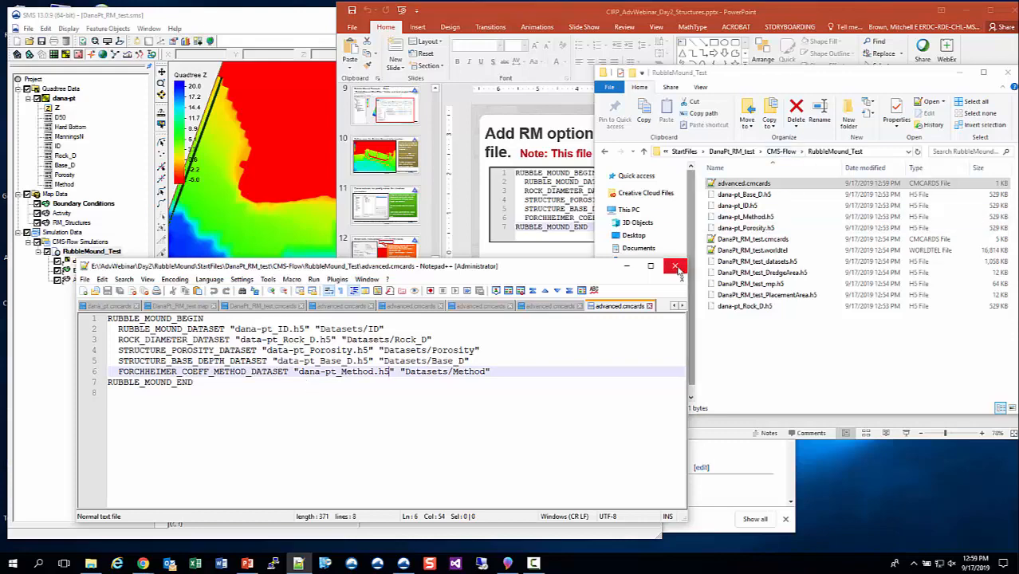
pyautogui.click(675, 265)
pyautogui.click(758, 347)
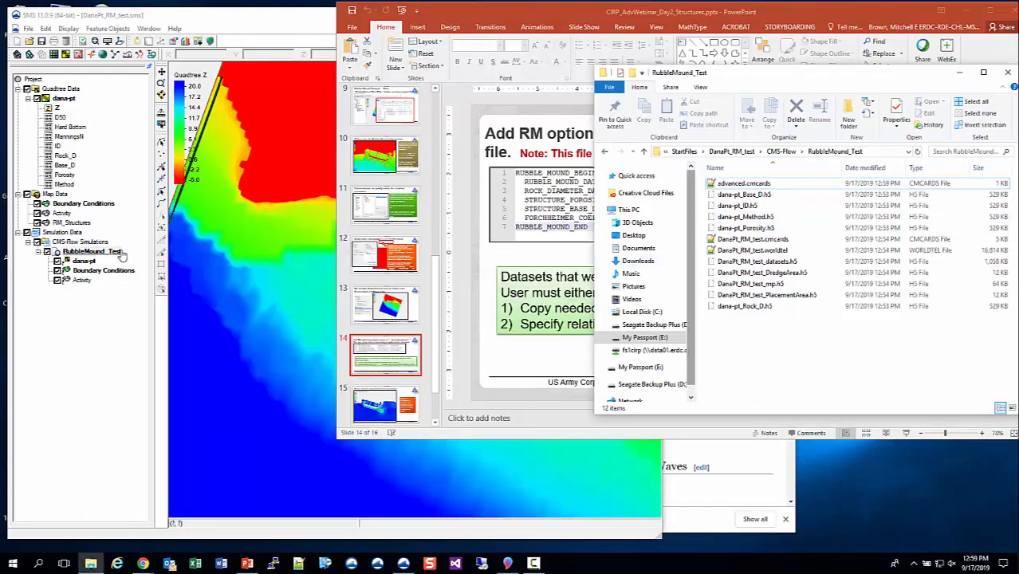
pyautogui.click(966, 11)
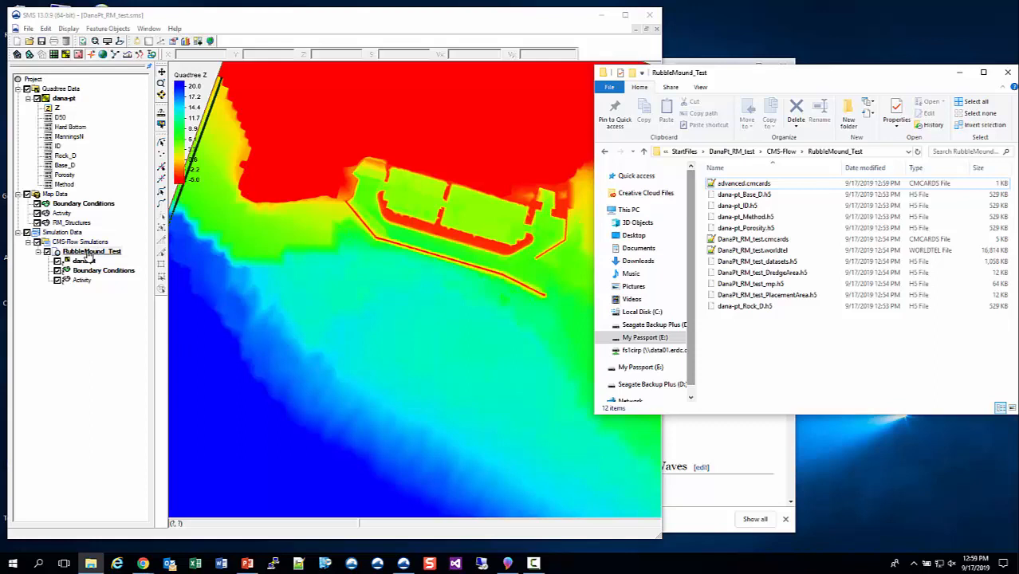
# Launch CMS-Flow for RubbleMound_Test, then abort the run and remove it from the simulation queue.
pyautogui.rightClick(89, 253)
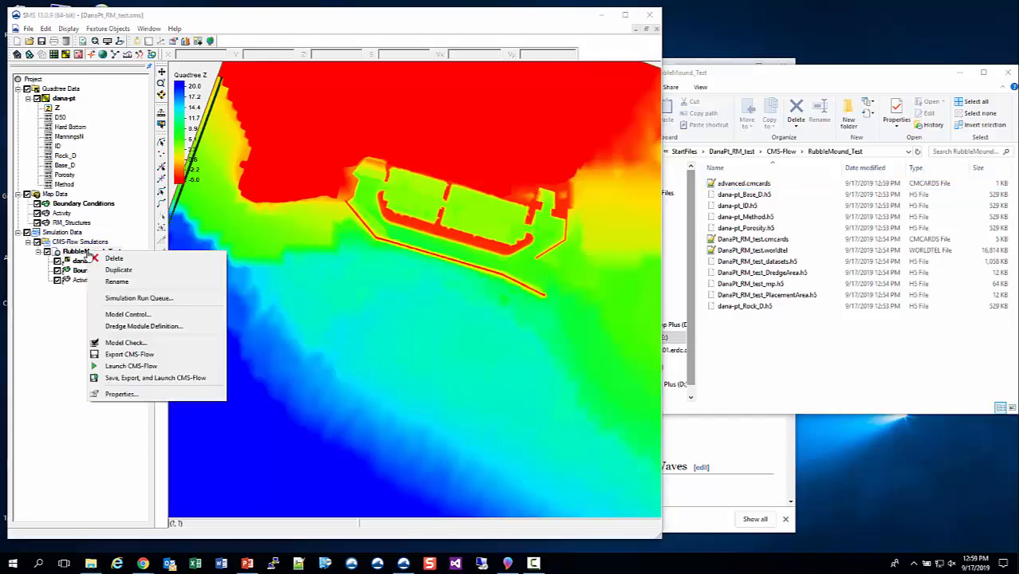
pyautogui.click(131, 366)
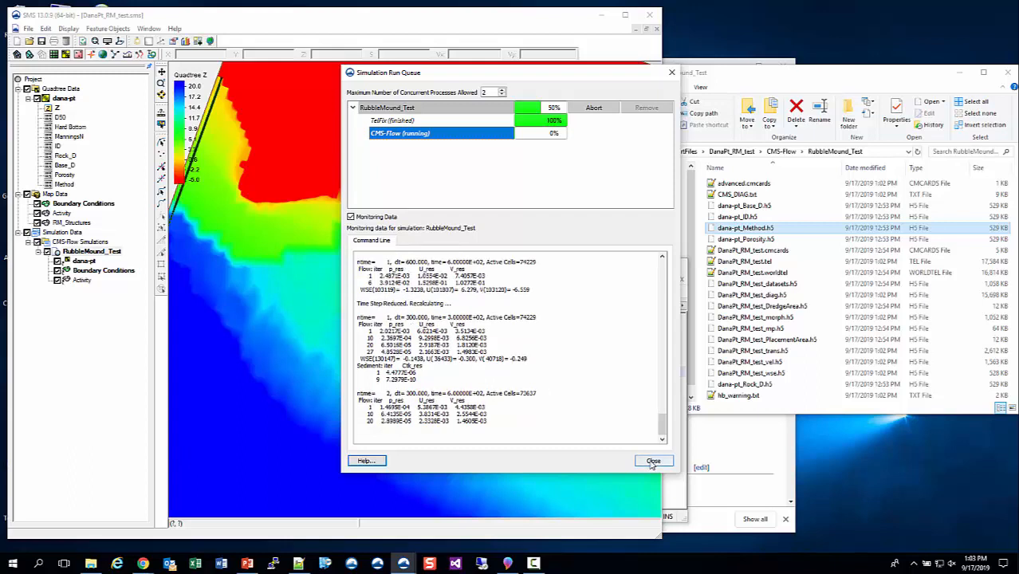
pyautogui.click(593, 109)
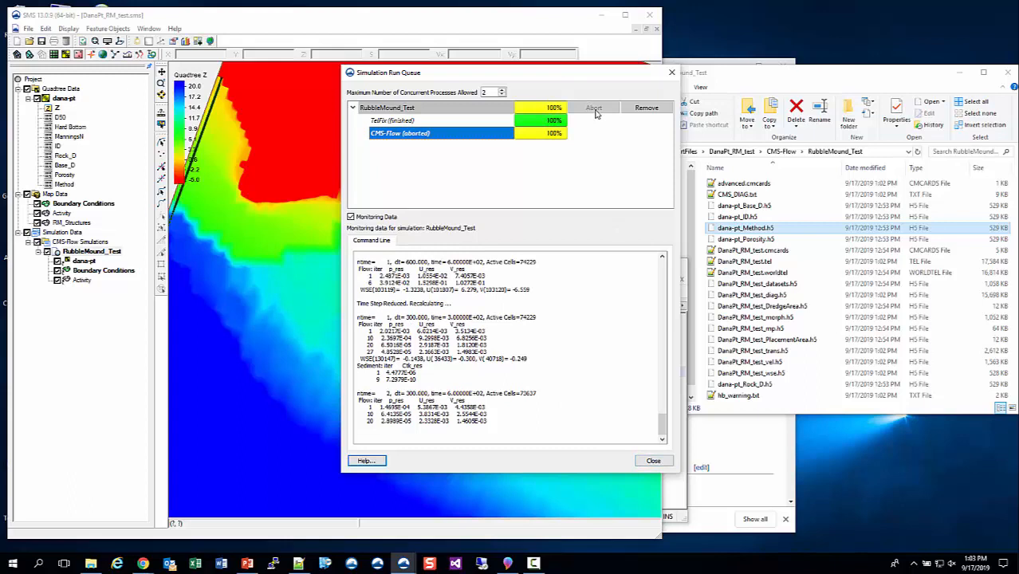
pyautogui.click(646, 112)
# In the simulation's Model Control, set the hydrodynamic time step to 300.0 seconds.
pyautogui.rightClick(91, 253)
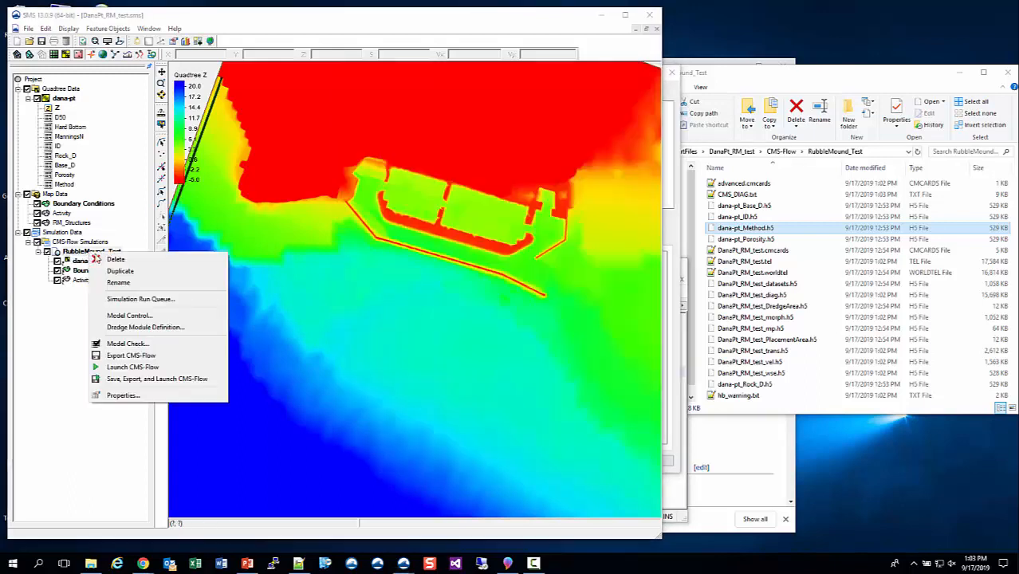
pyautogui.click(138, 316)
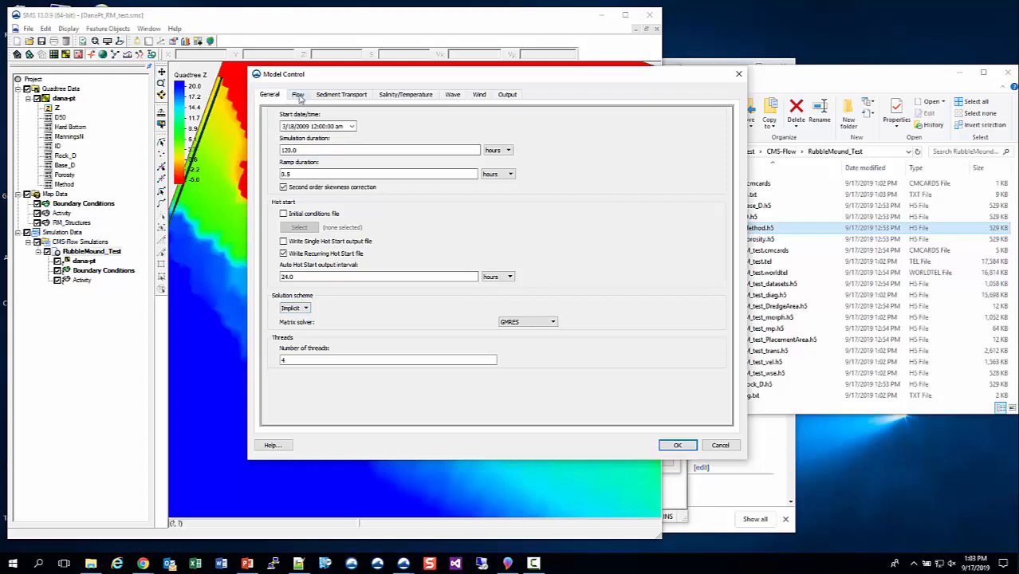
pyautogui.click(298, 95)
pyautogui.moveTo(301, 134); pyautogui.dragTo(266, 136)
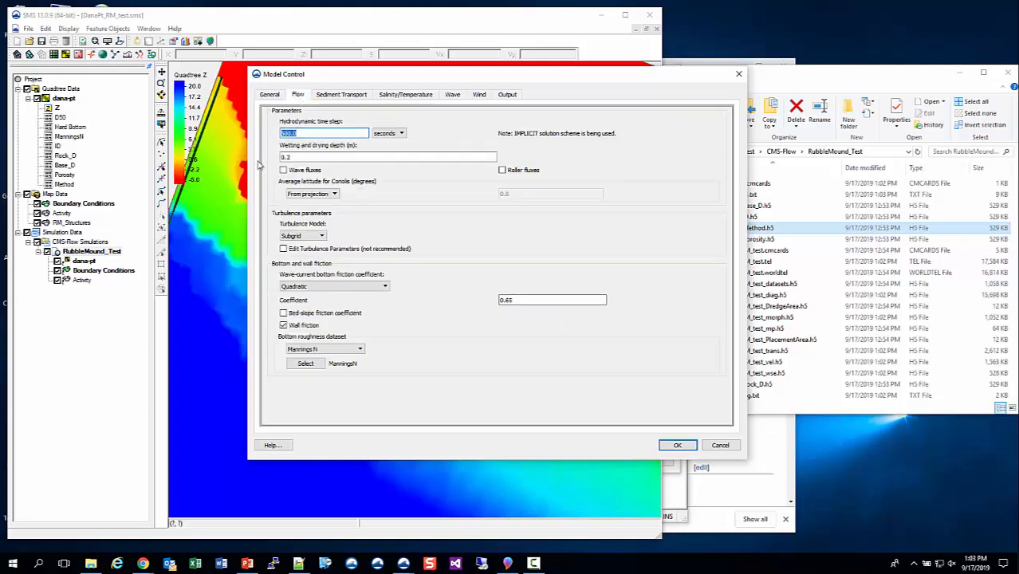
pyautogui.write('300.0')
pyautogui.click(676, 446)
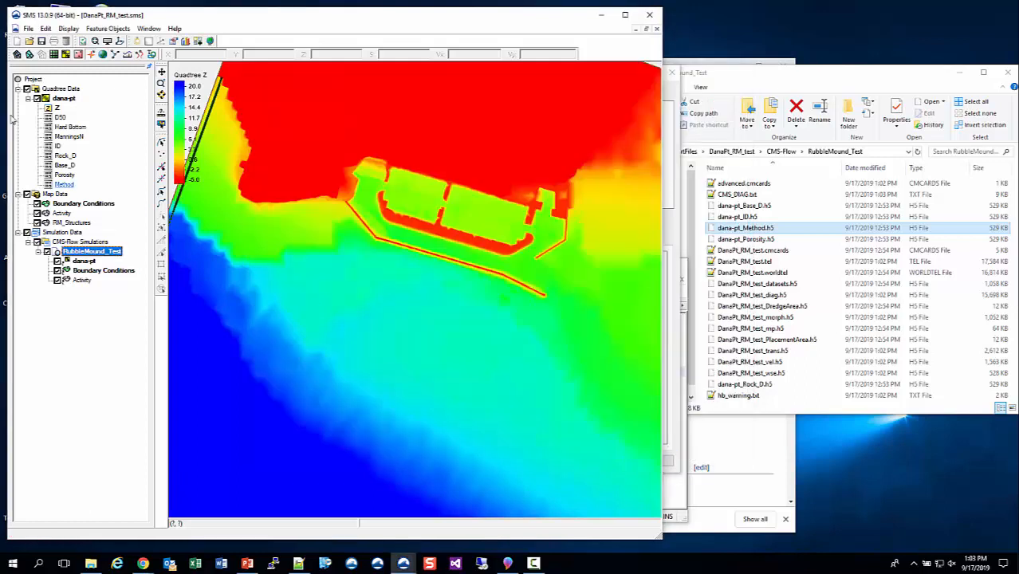
# Save, export and launch the CMS-Flow simulation for RubbleMound_Test.
pyautogui.rightClick(103, 252)
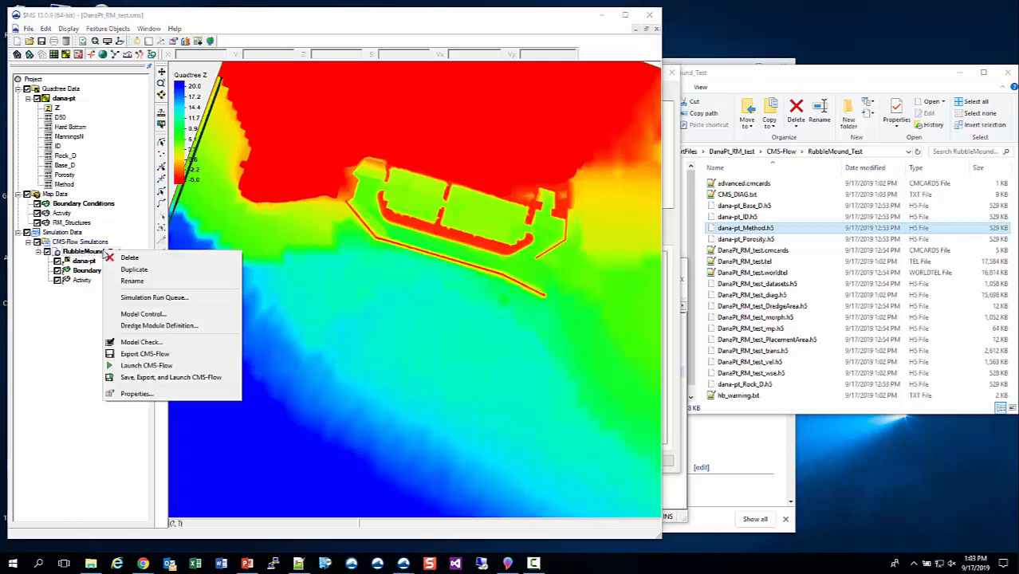
pyautogui.click(157, 378)
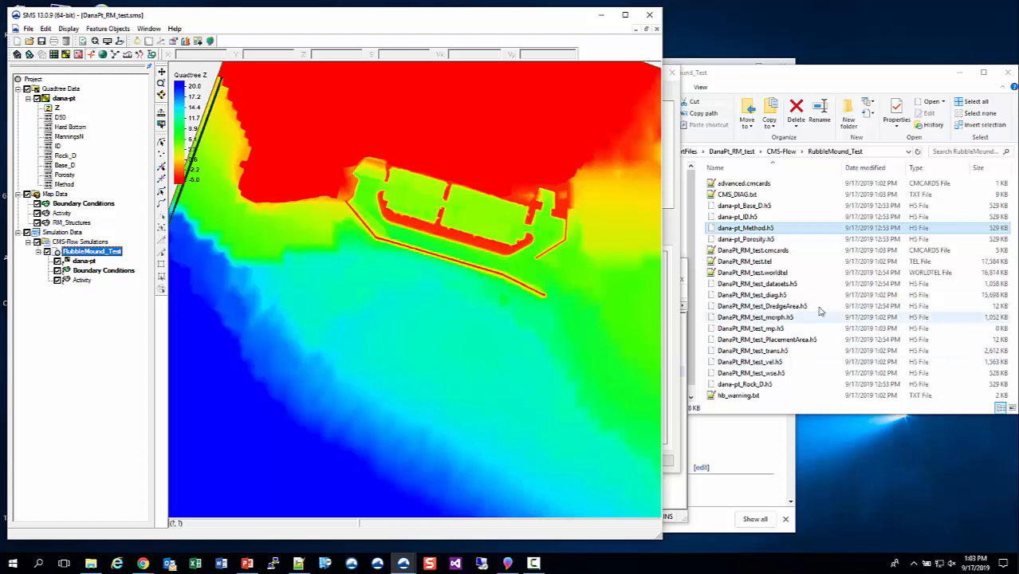
# Delete the DanaPt_RM_test_diag.h5 file from the RubbleMound_Test folder.
pyautogui.click(777, 296)
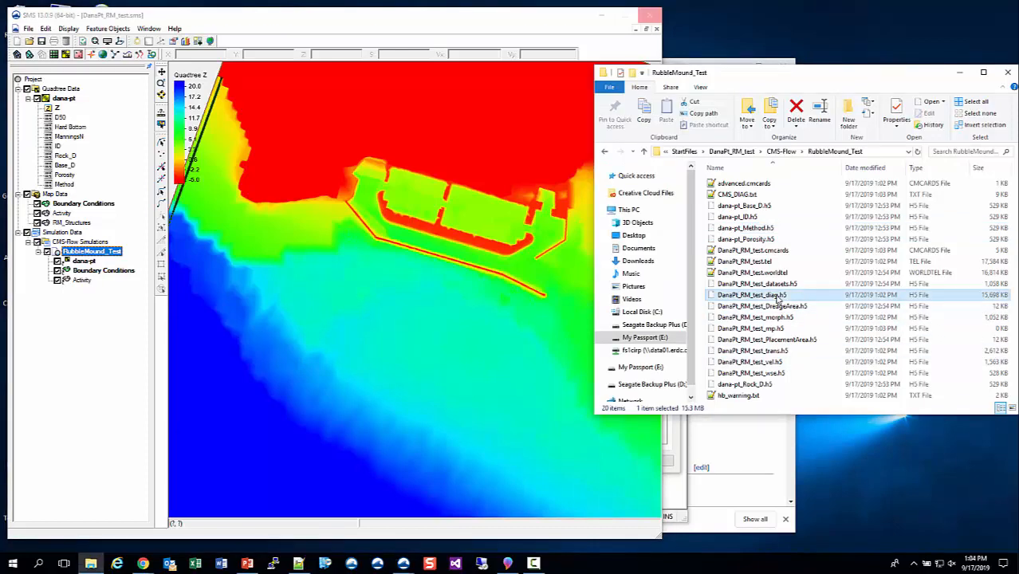
pyautogui.press('Delete')
pyautogui.press('Return')
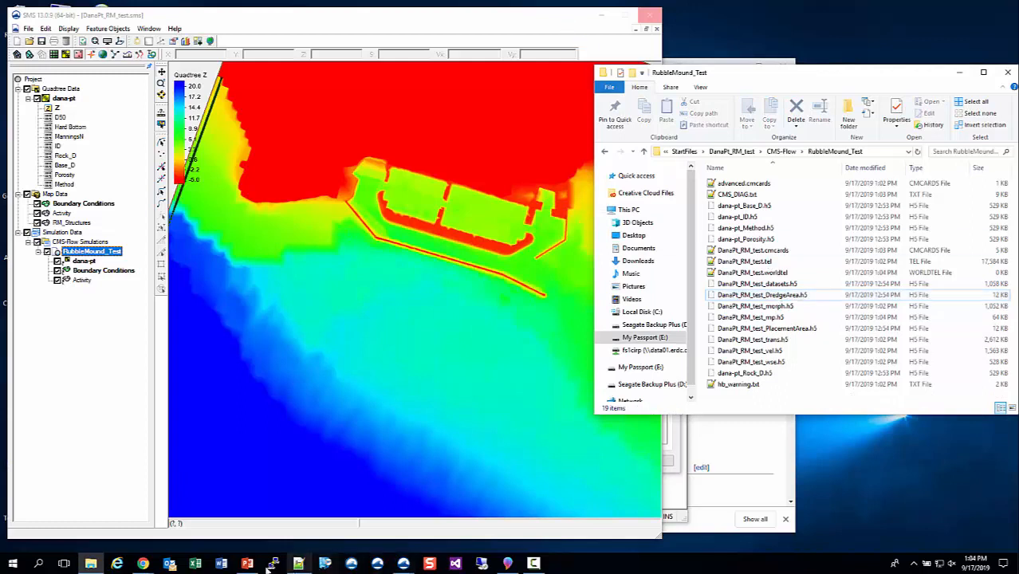
# Abort the running CMS-Flow simulation in the run queue and close the queue.
pyautogui.click(371, 23)
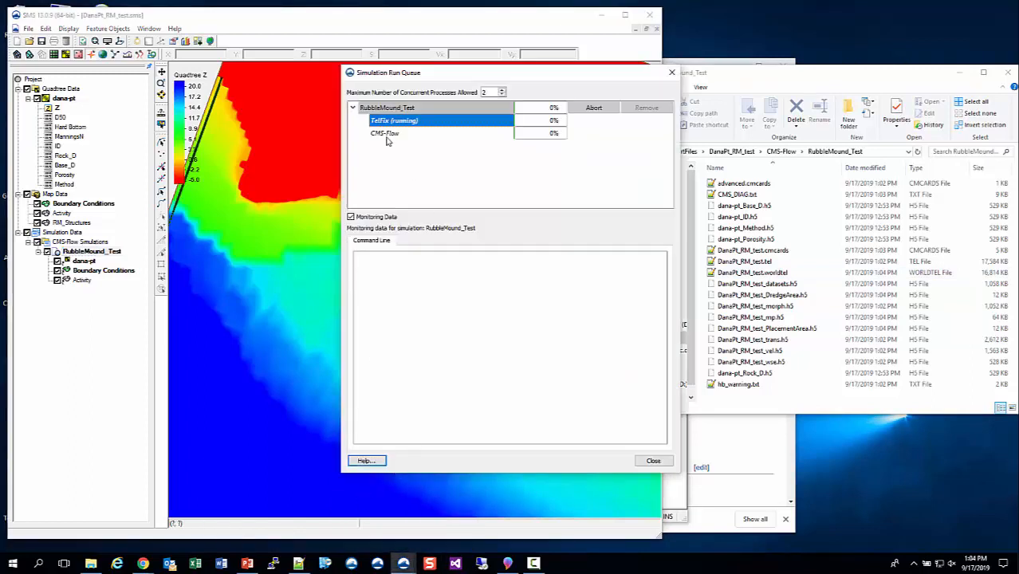
pyautogui.click(388, 134)
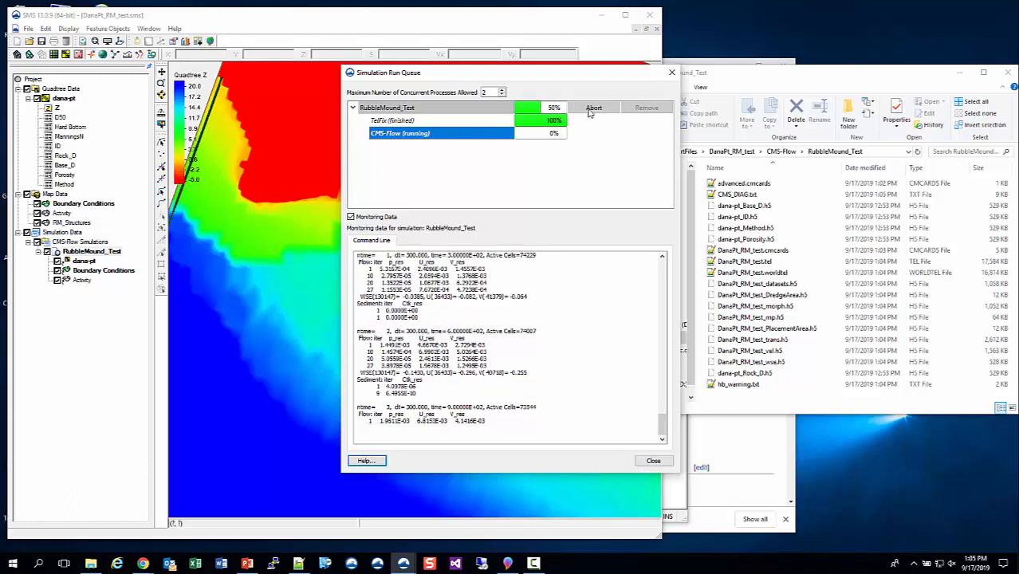
pyautogui.click(591, 110)
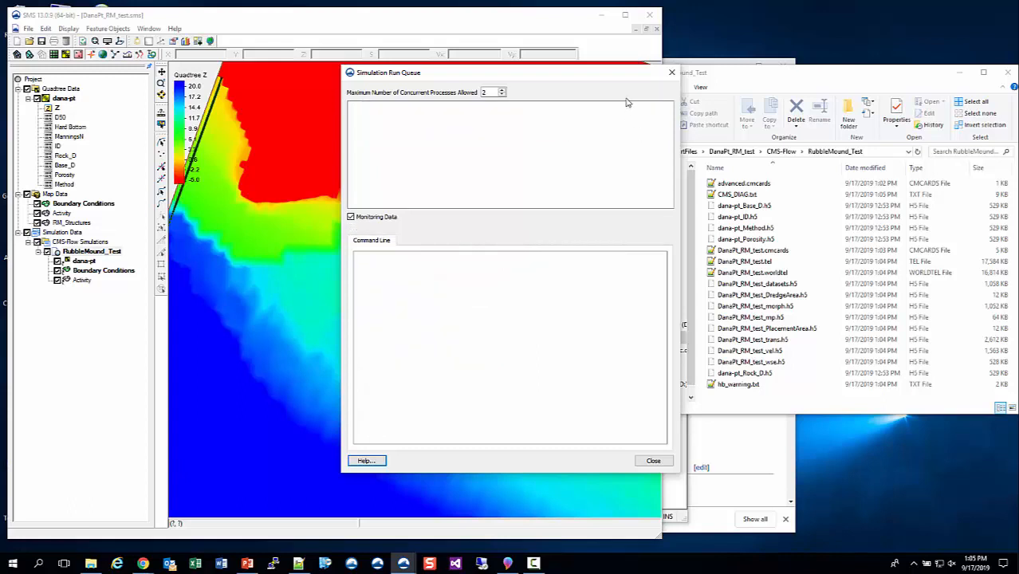
pyautogui.click(654, 461)
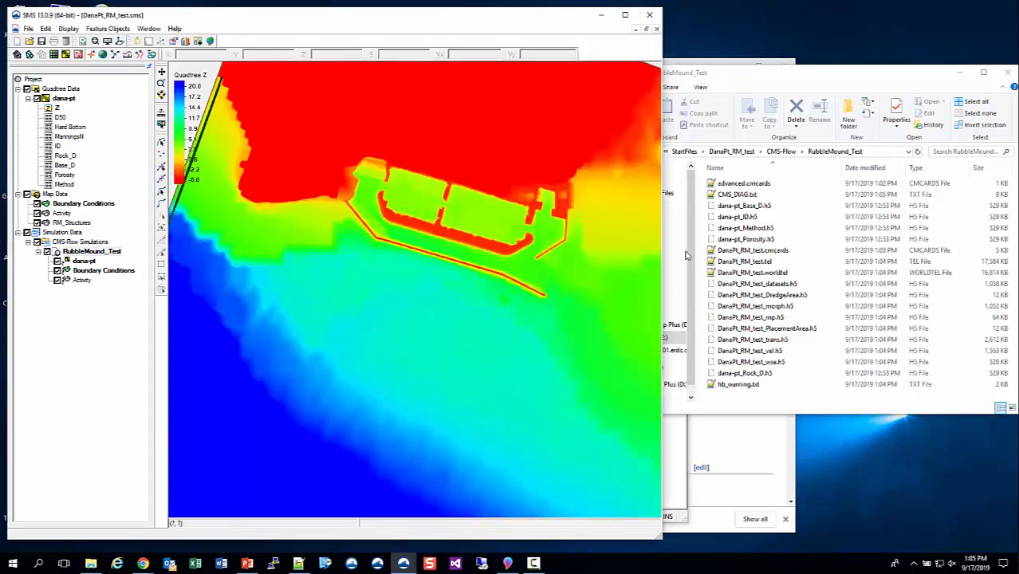
# Examine the simulation output files in the RubbleMound_Test folder.
pyautogui.click(803, 352)
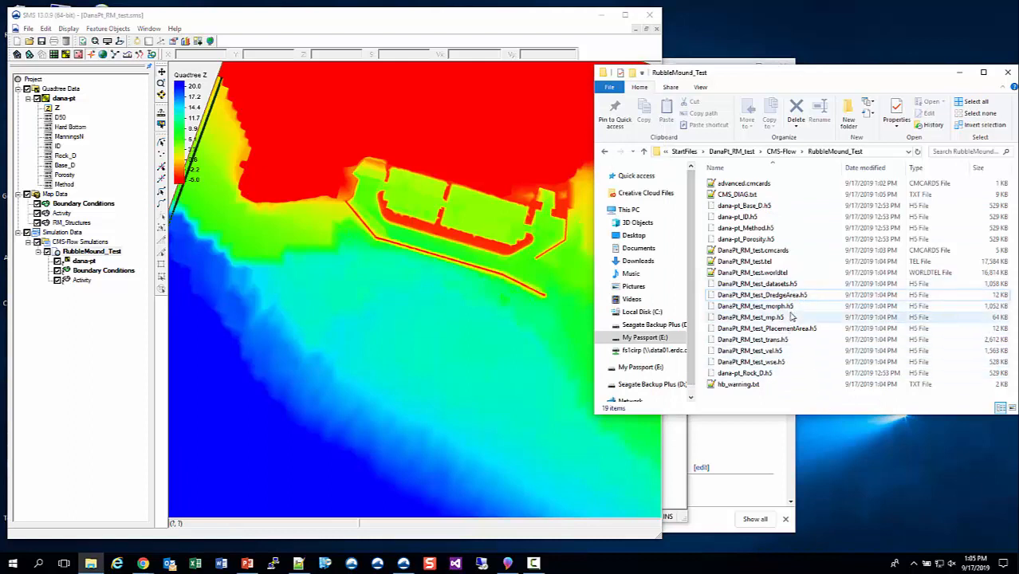
pyautogui.click(769, 352)
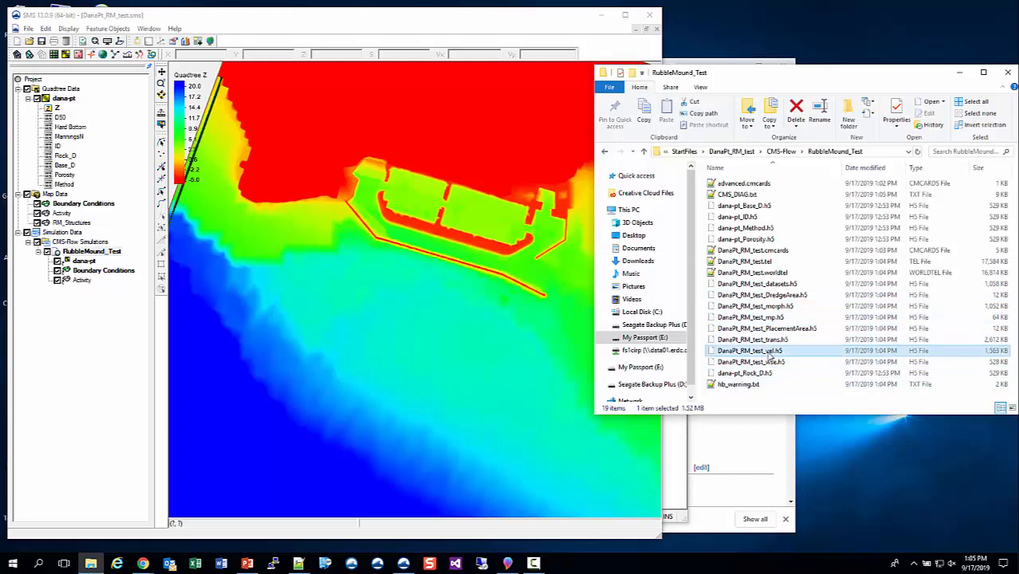
pyautogui.click(785, 307)
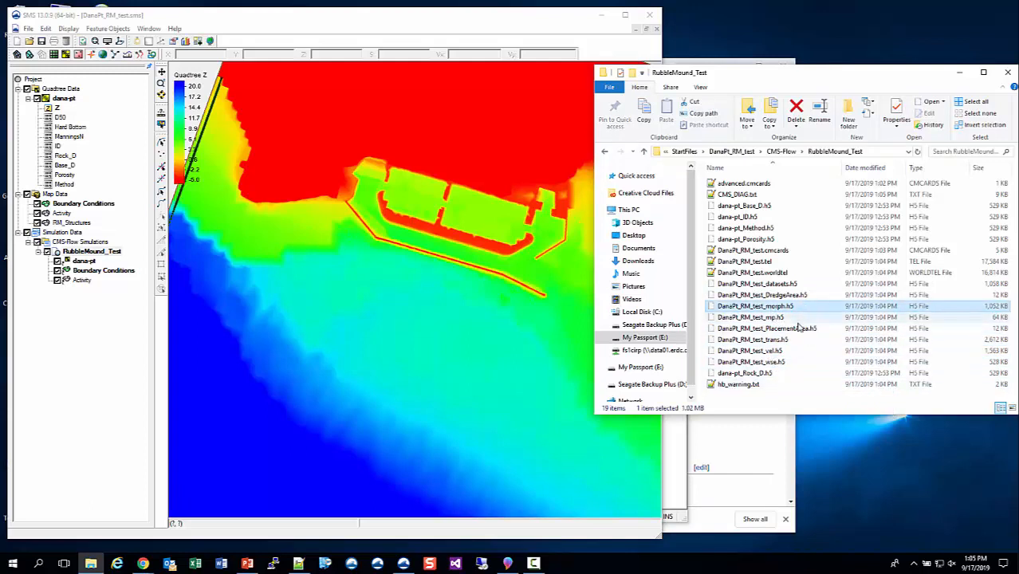
pyautogui.click(780, 341)
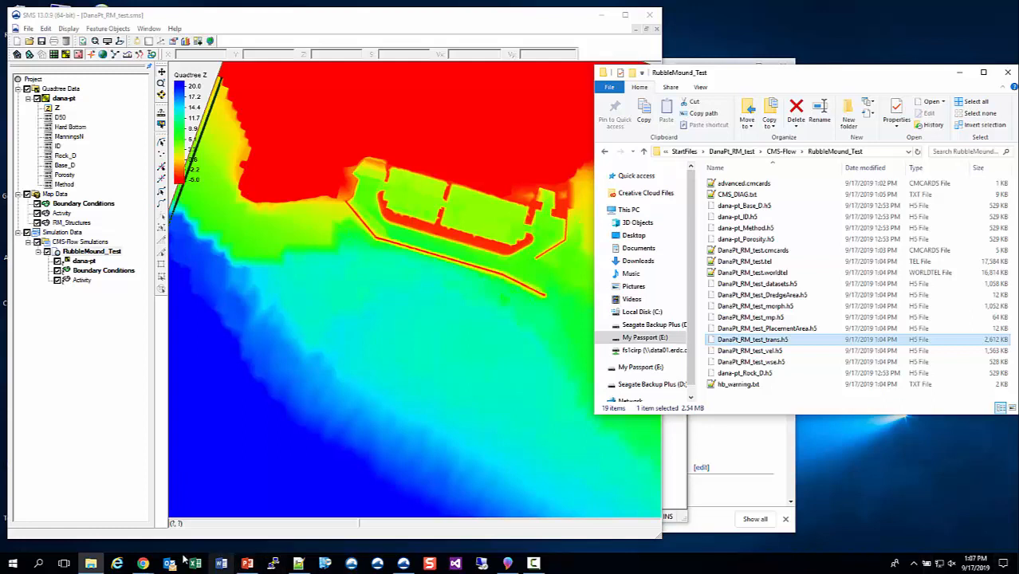
# Switch to the browser, open the CHETNs list and open the culvert technical note PDF ERDC-CHL-CHETN-IV-95.
pyautogui.click(142, 563)
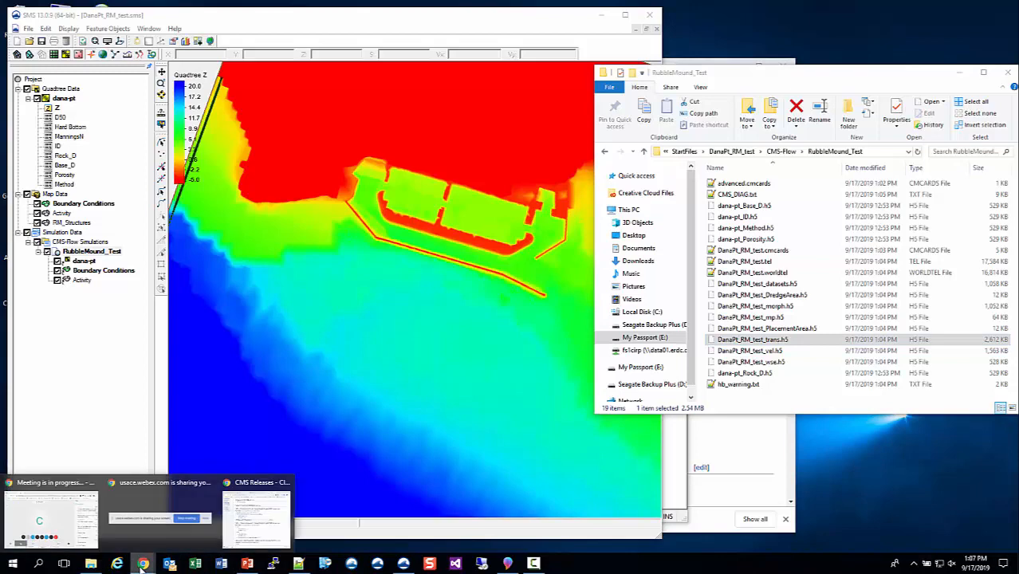
pyautogui.click(258, 520)
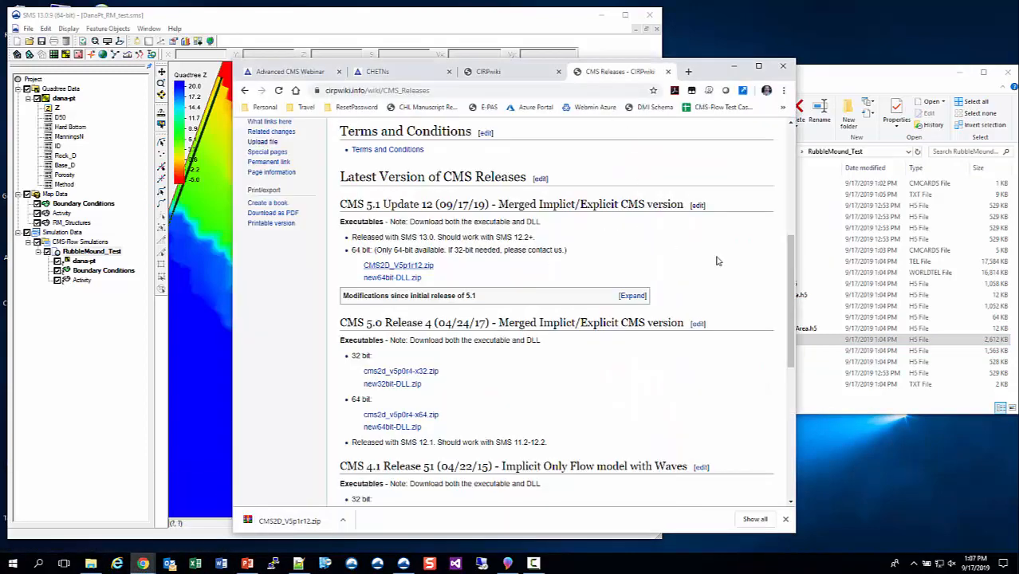
pyautogui.click(411, 73)
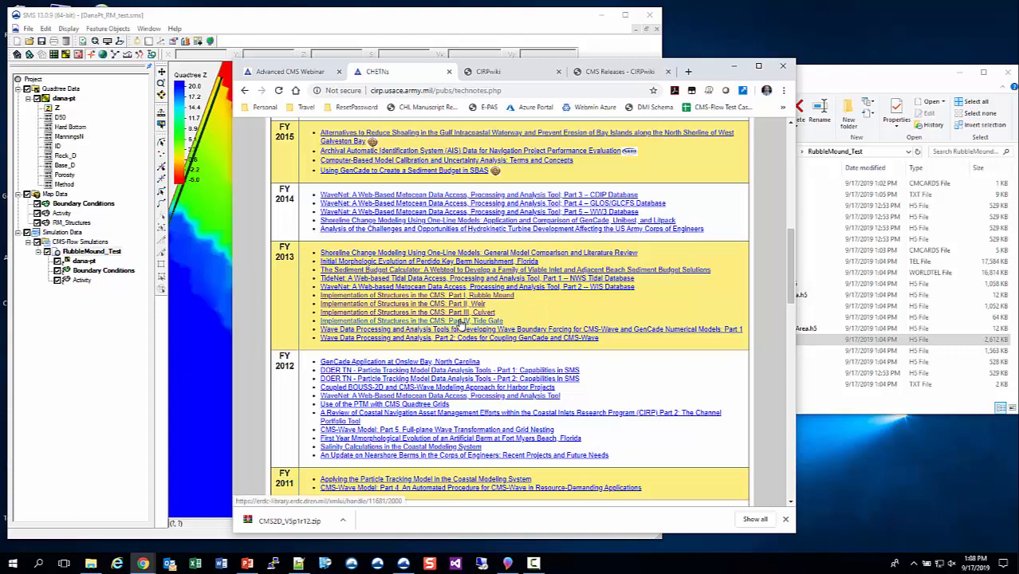
pyautogui.click(442, 316)
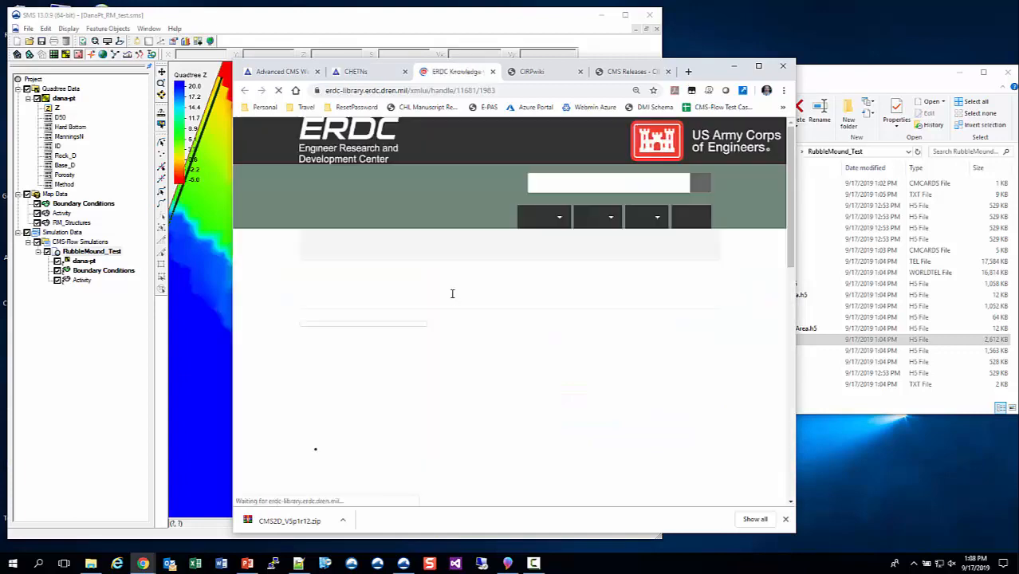
pyautogui.scroll(-5, 421, 323)
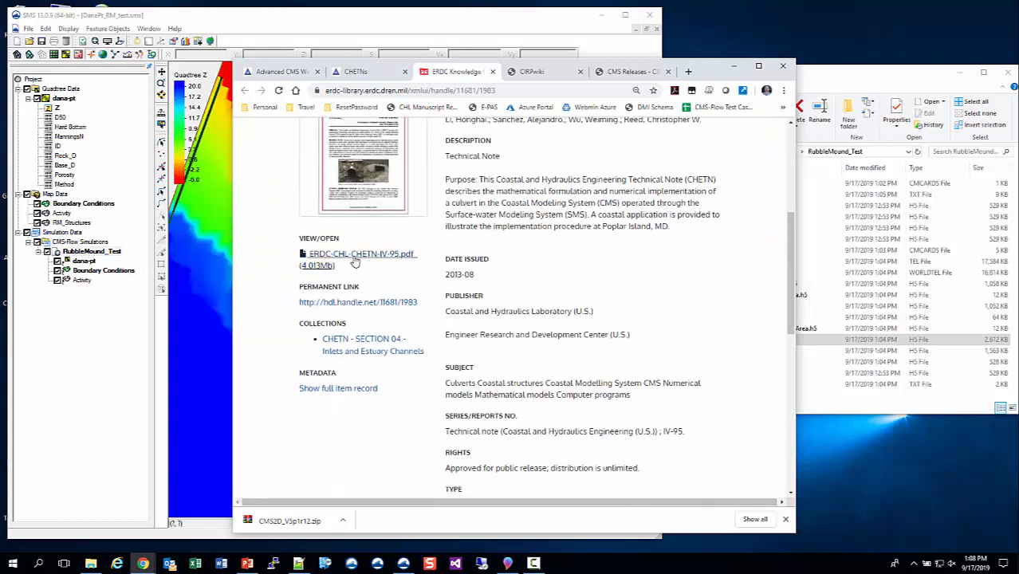
pyautogui.click(356, 257)
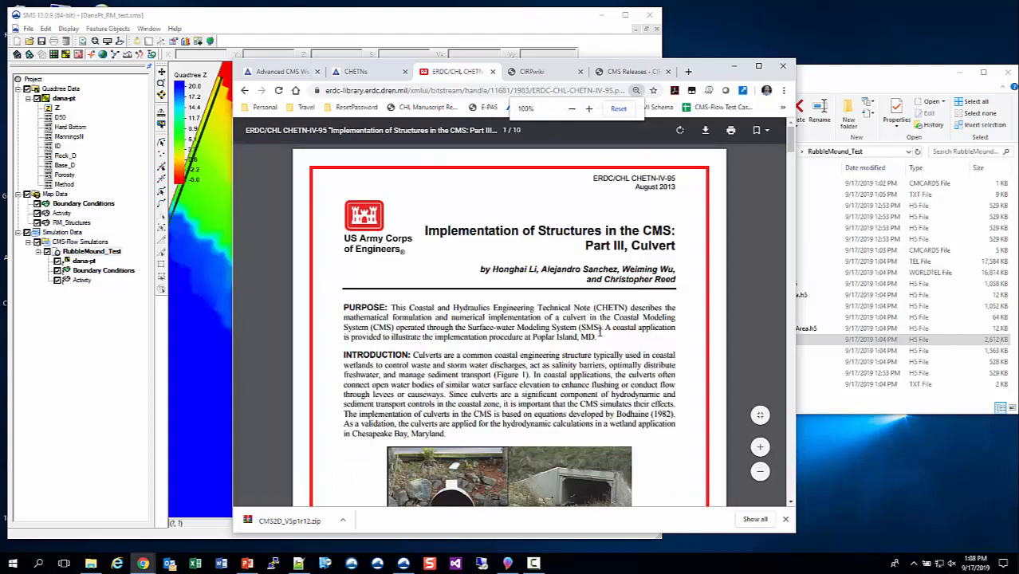
# Read the culvert CHETN's input specification table and advanced card examples, then return to the Advanced CMS Webinar page.
pyautogui.scroll(-10, 600, 331)
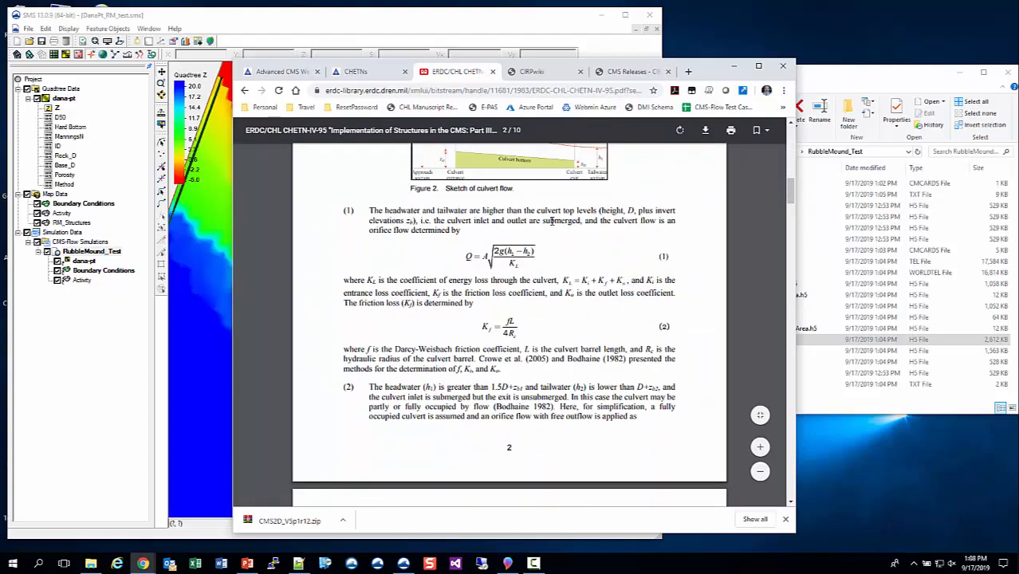
pyautogui.scroll(-12, 550, 307)
pyautogui.scroll(-10, 550, 307)
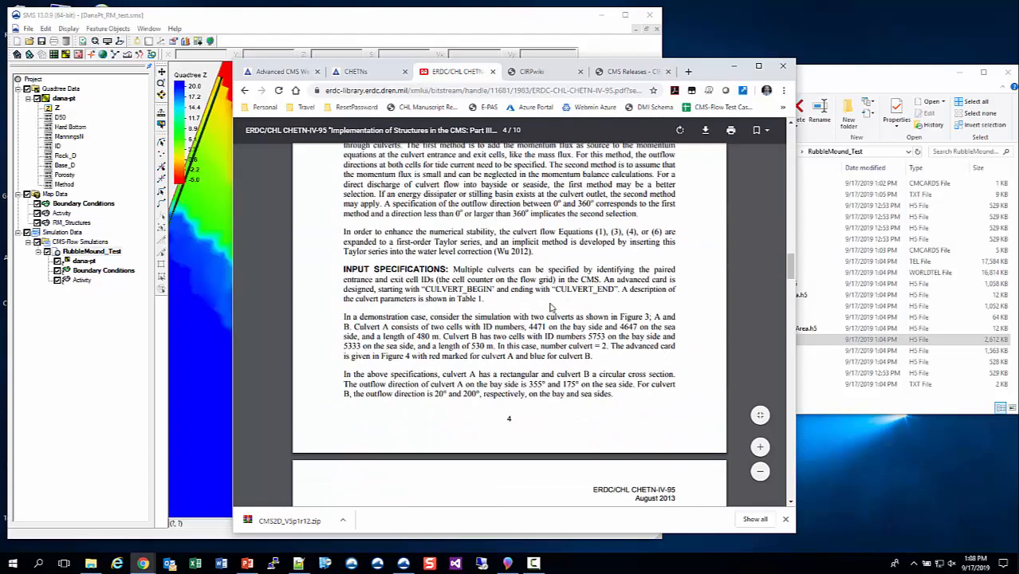
pyautogui.scroll(-10, 549, 307)
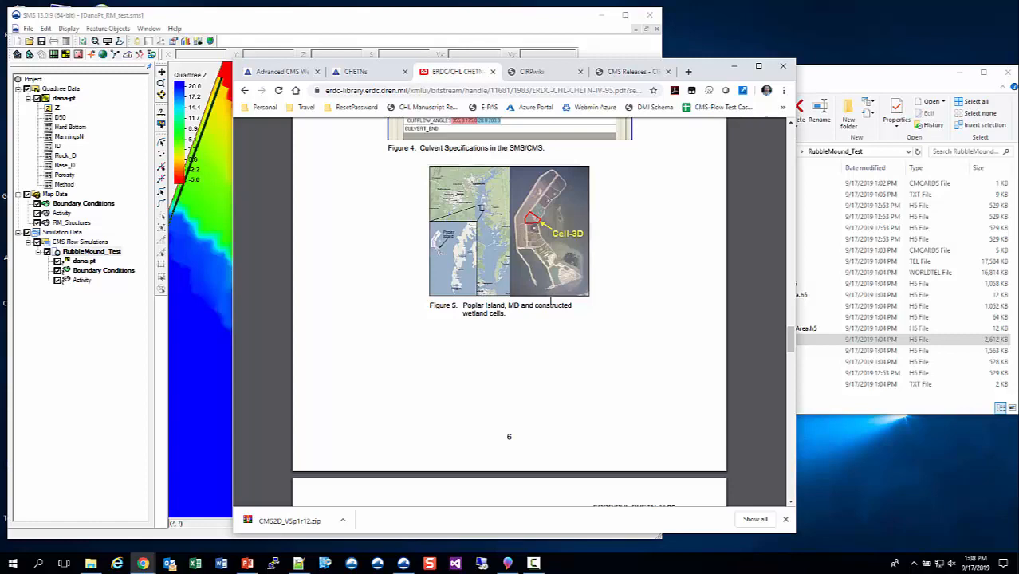
pyautogui.scroll(10, 550, 300)
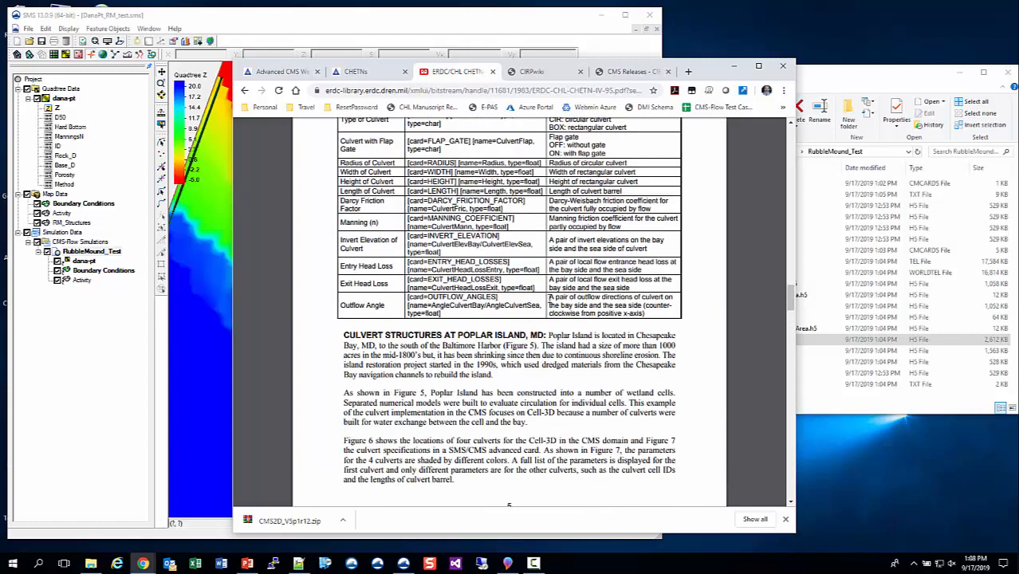
pyautogui.scroll(6, 549, 300)
pyautogui.scroll(-6, 536, 230)
pyautogui.scroll(1, 534, 229)
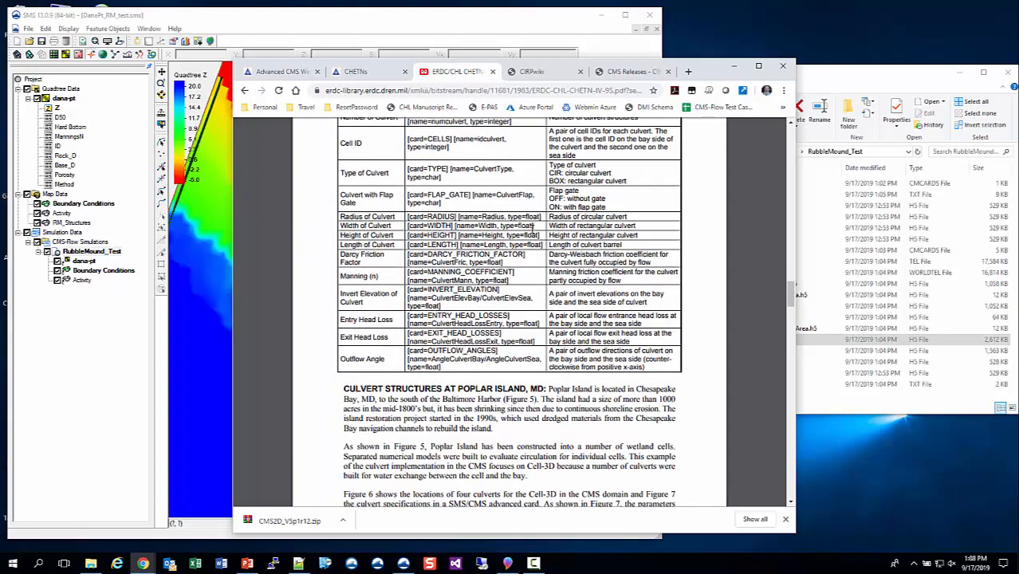
pyautogui.scroll(1, 532, 229)
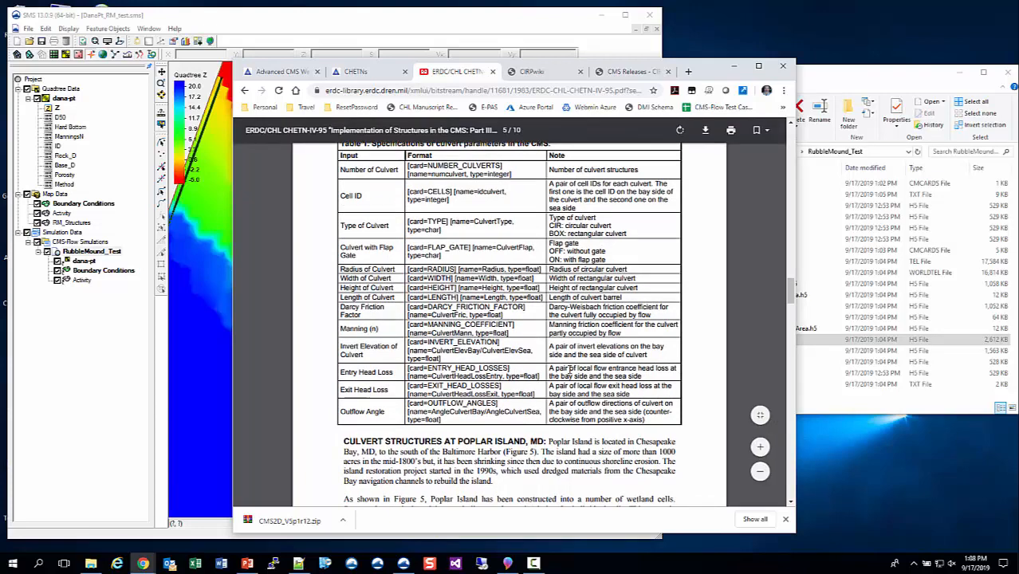
pyautogui.scroll(1, 569, 369)
pyautogui.scroll(-3, 568, 368)
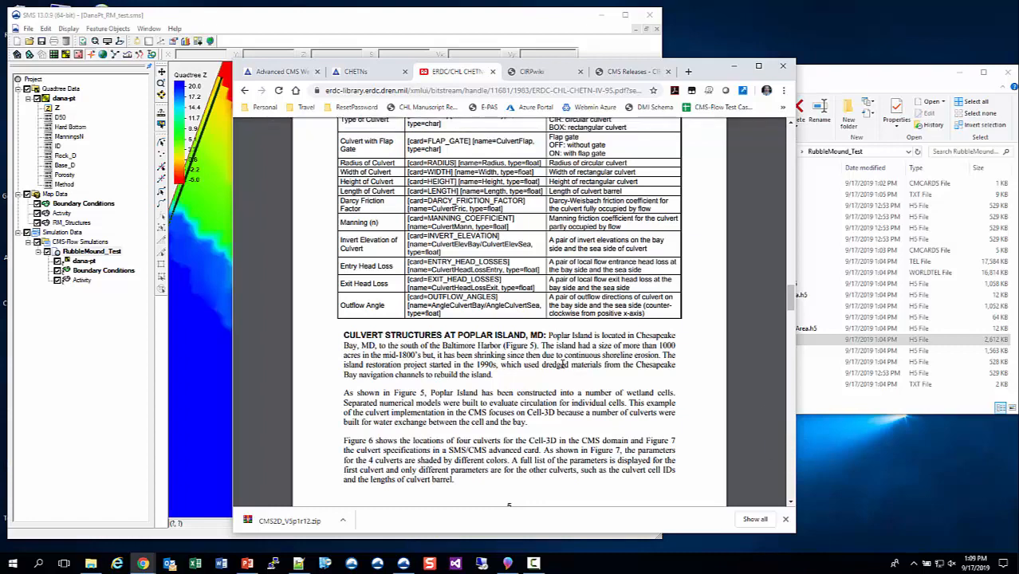
pyautogui.scroll(-5, 562, 365)
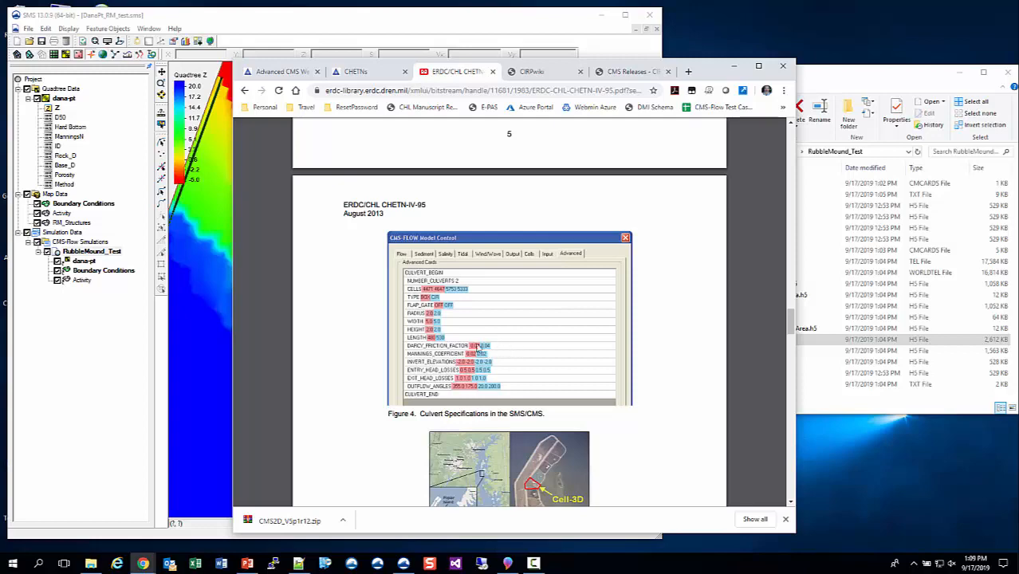
pyautogui.scroll(-10, 430, 349)
pyautogui.scroll(-3, 428, 350)
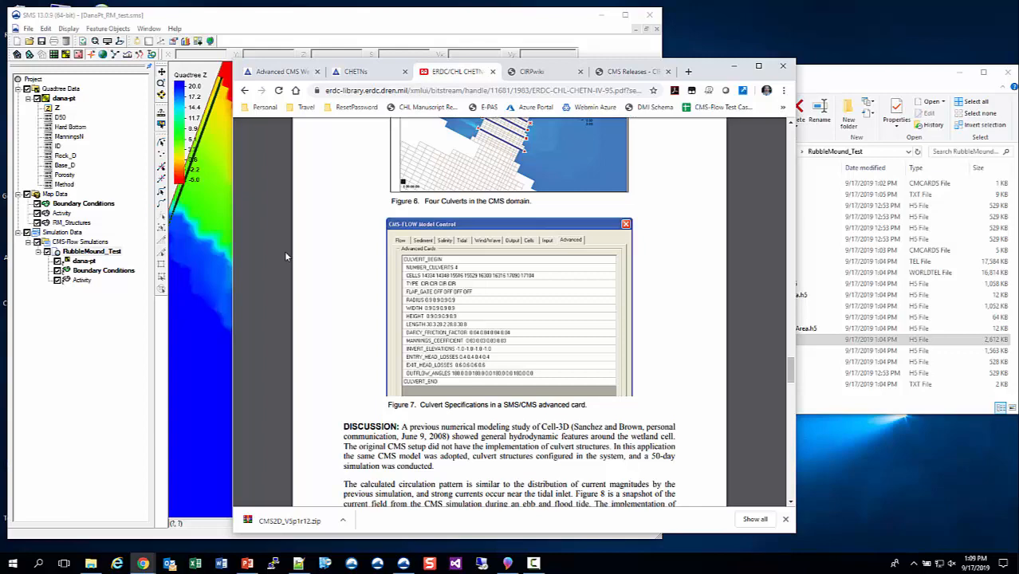
pyautogui.click(280, 73)
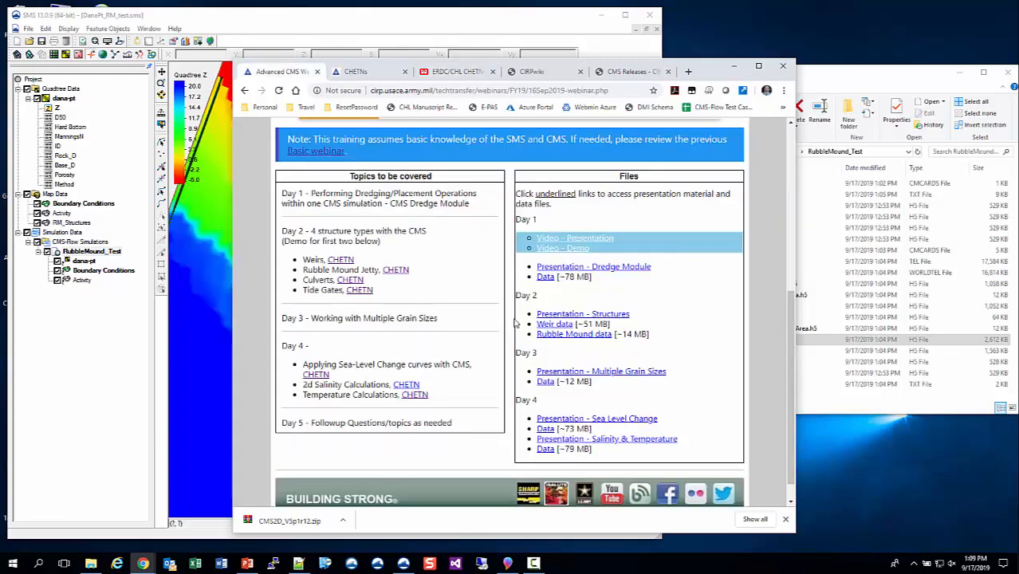